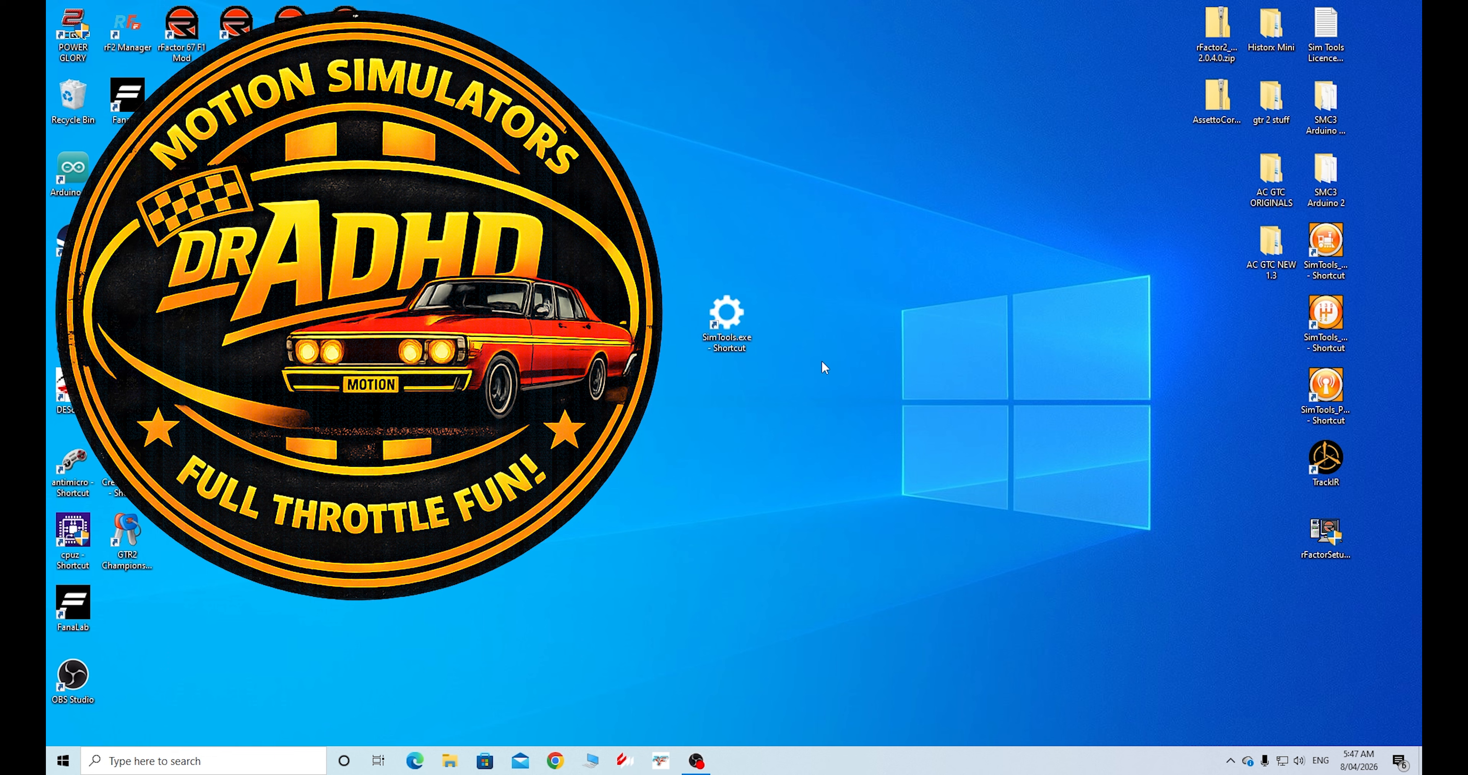
- Move the SimTools.exe desktop shortcut next to the other SimTools shortcuts and bring up the running SimTools window
drag(734, 319, 1272, 318)
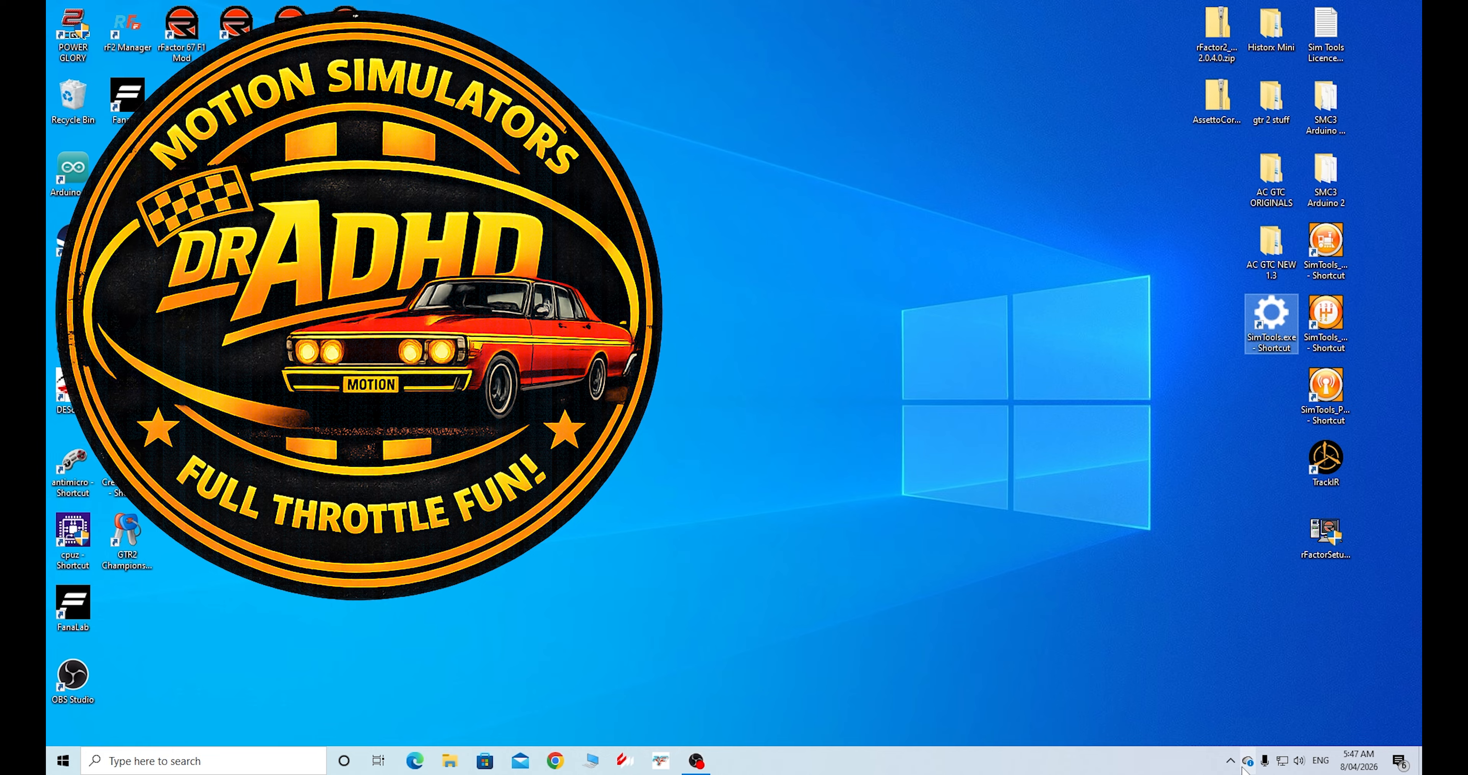
click(1231, 762)
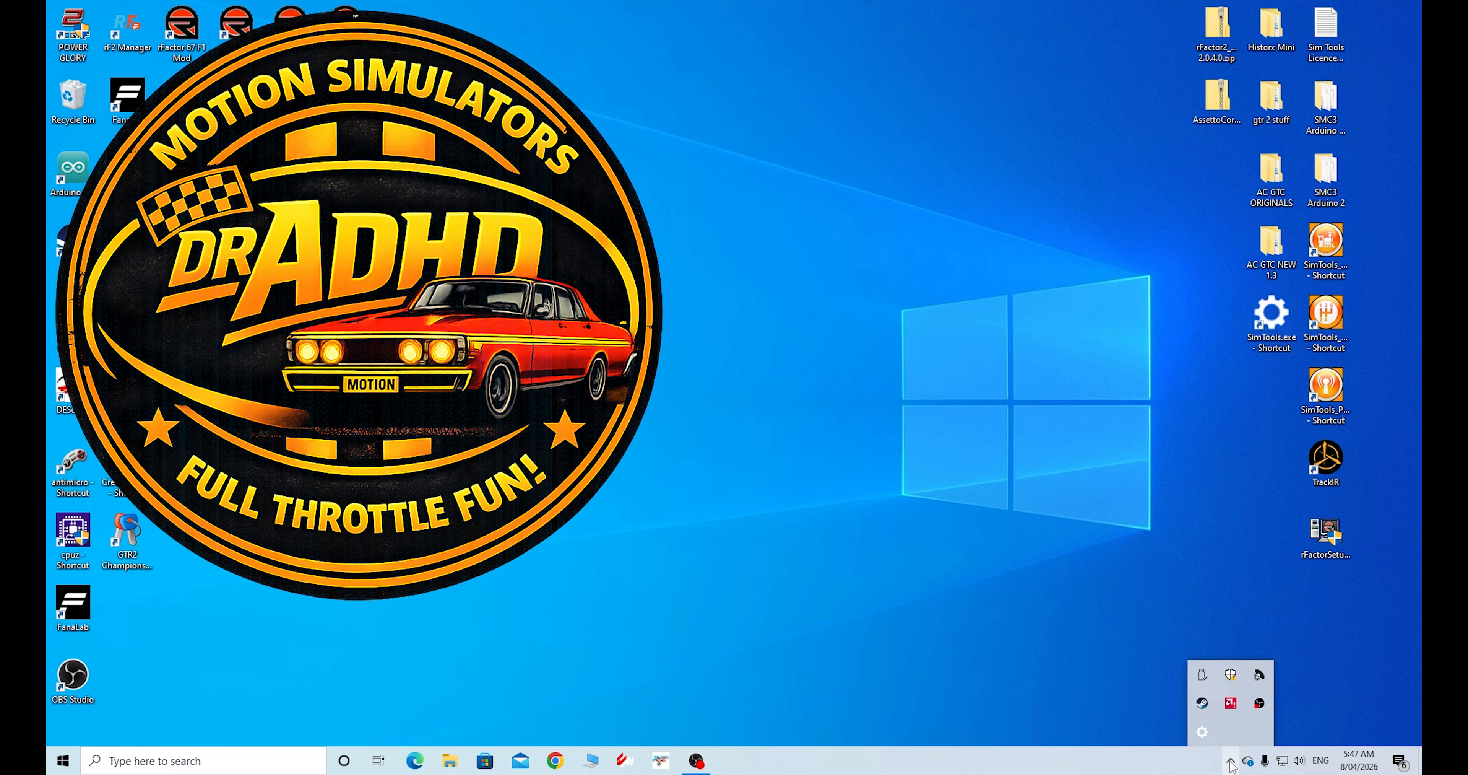
click(1202, 733)
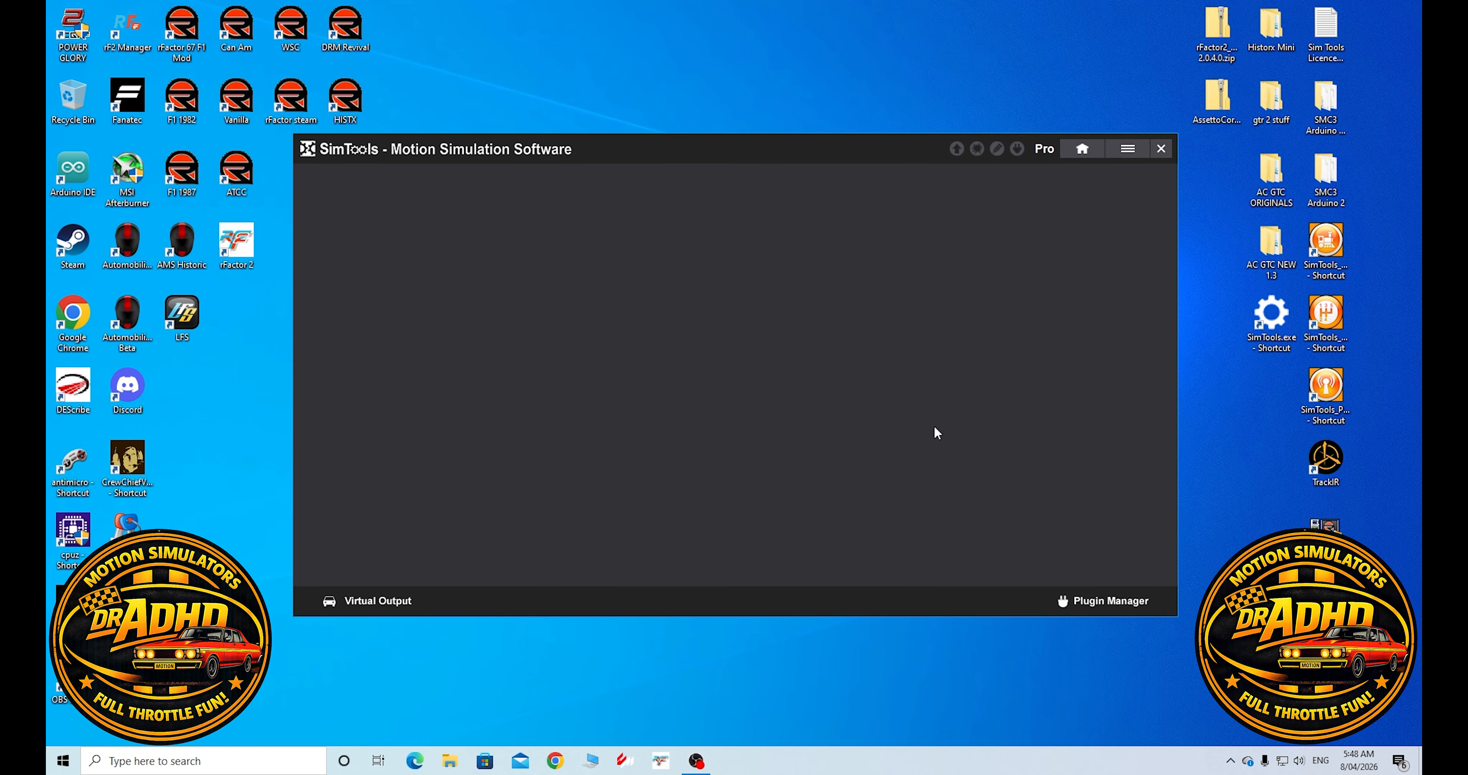
- Reposition the SimTools window and accept the installation of the Assetto Corsa game plugin
mouse_move(738, 149)
mouse_down()
mouse_move(769, 141)
mouse_move(761, 151)
mouse_up()
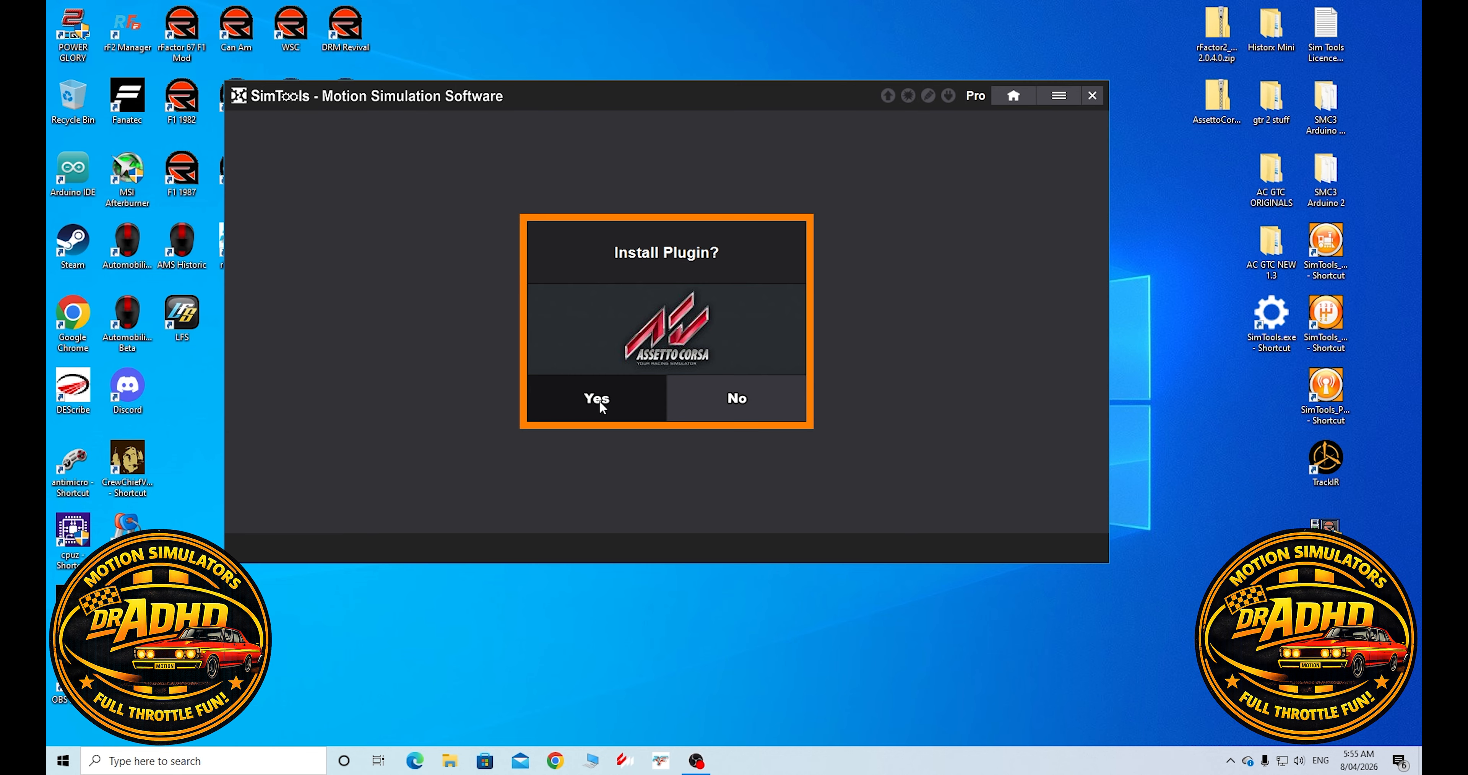
click(598, 398)
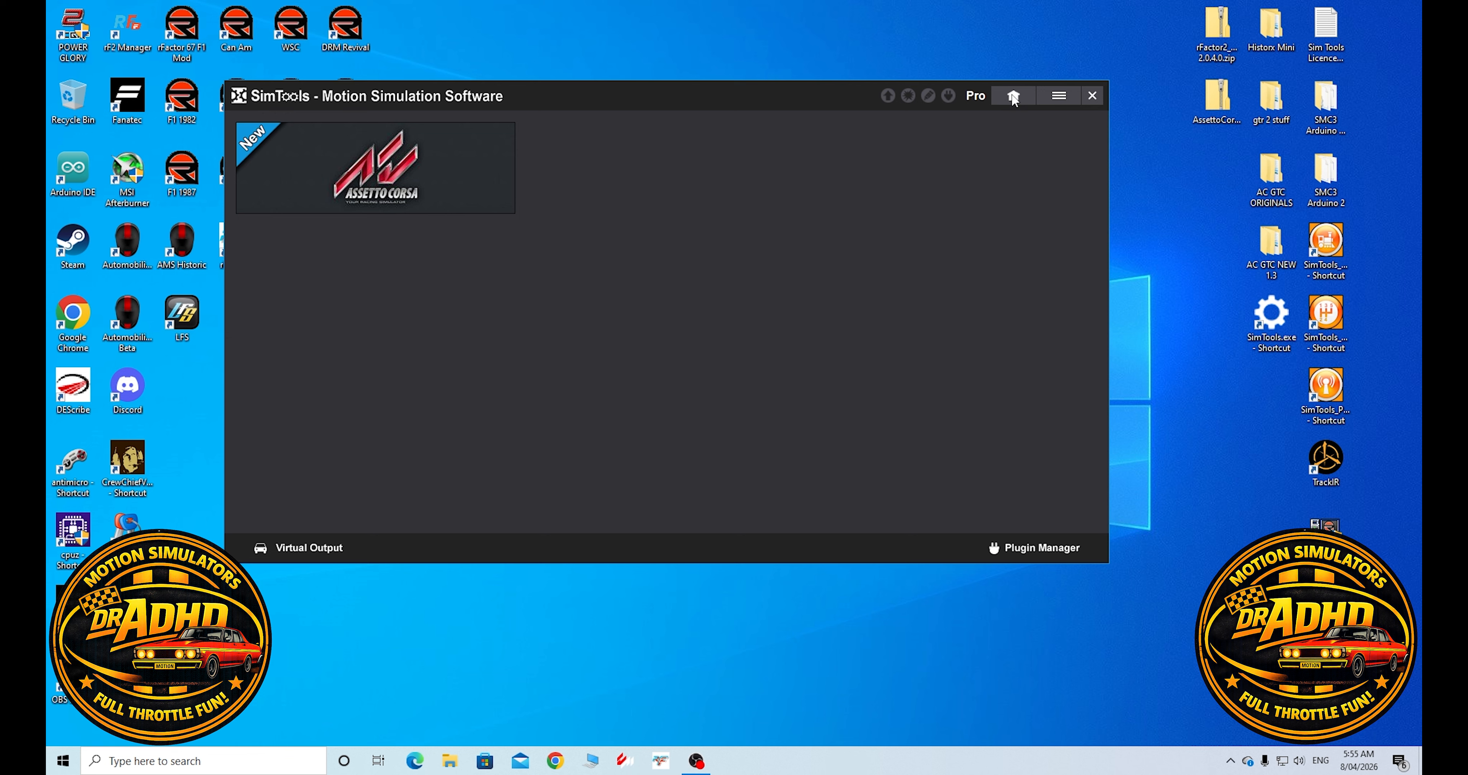
- Open the registration form with the email address and license key fields
click(1059, 95)
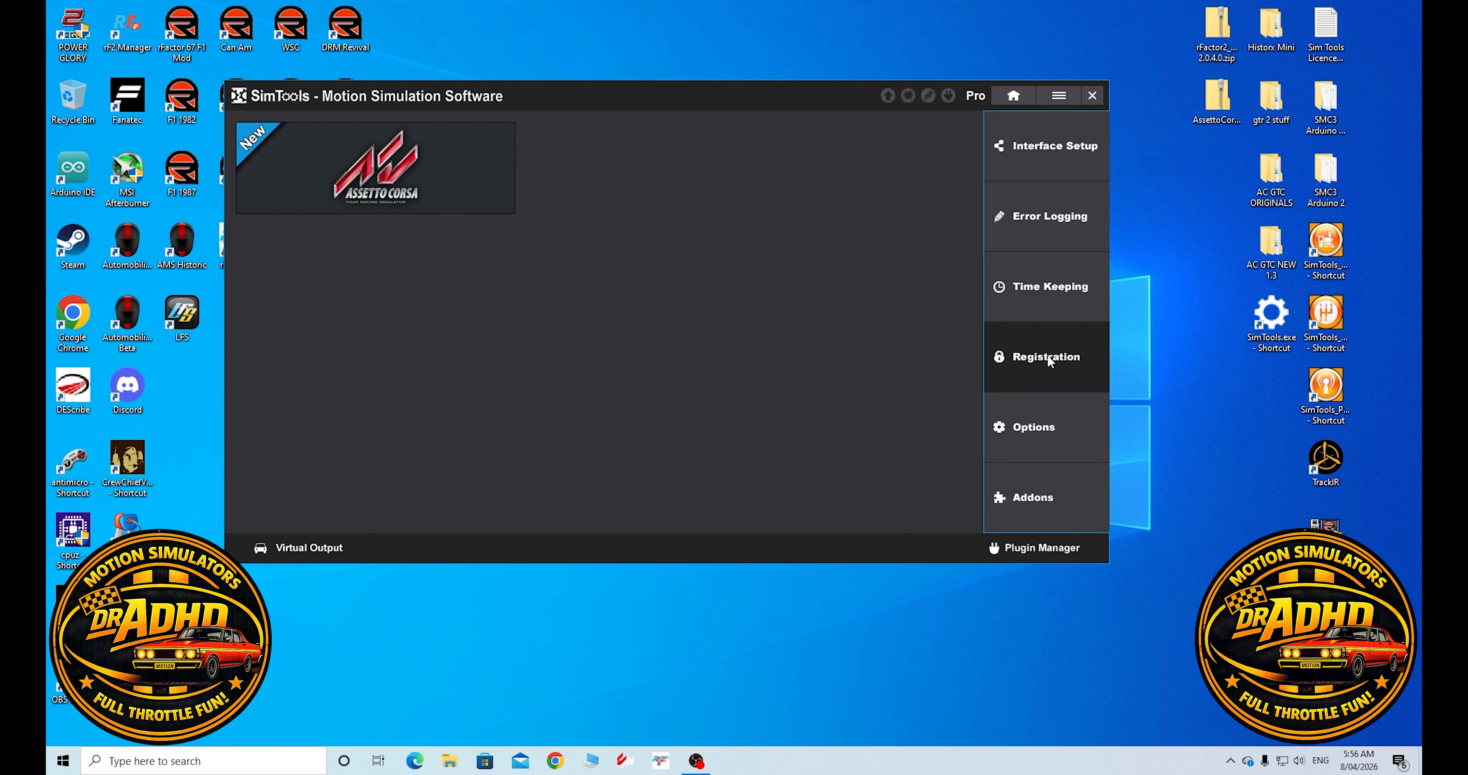
click(1047, 356)
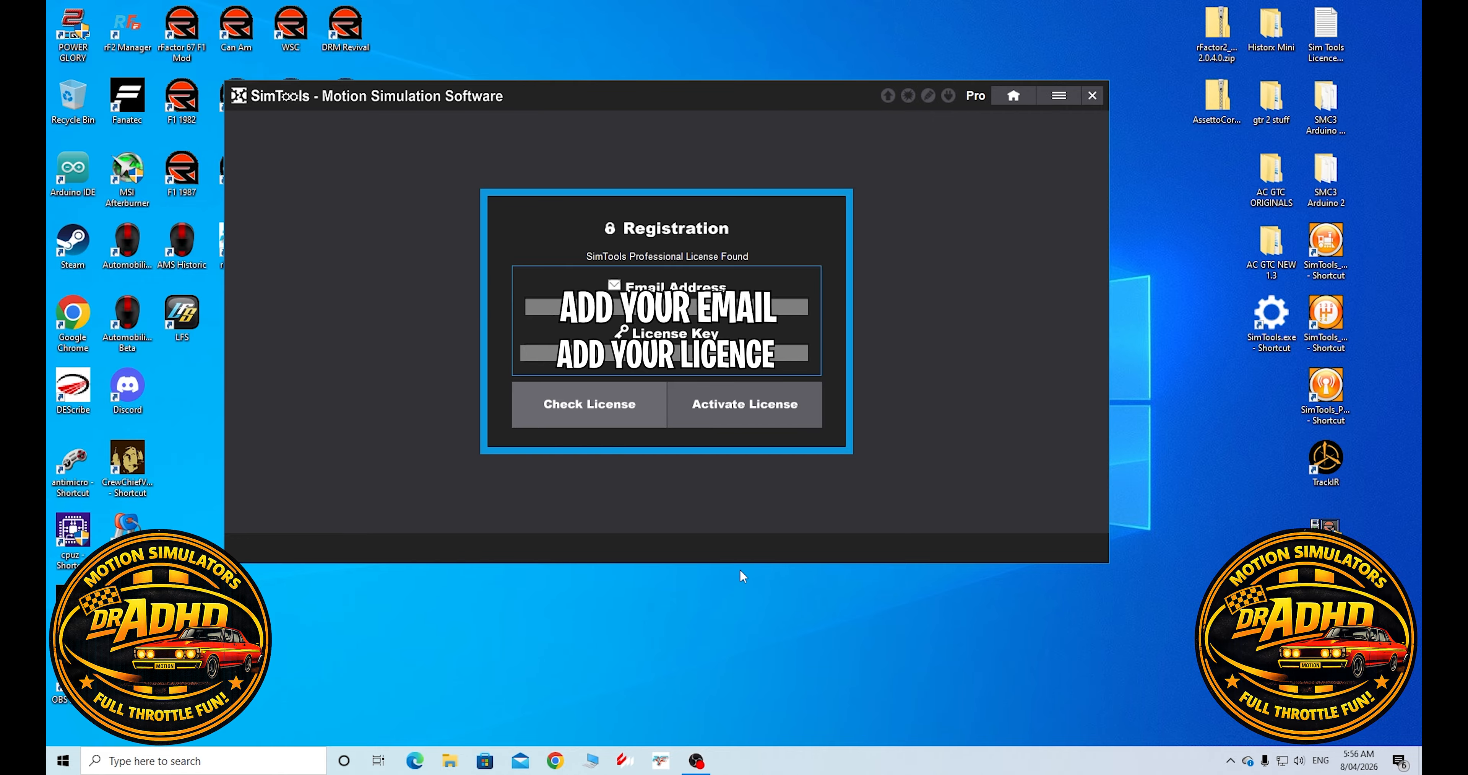
click(835, 430)
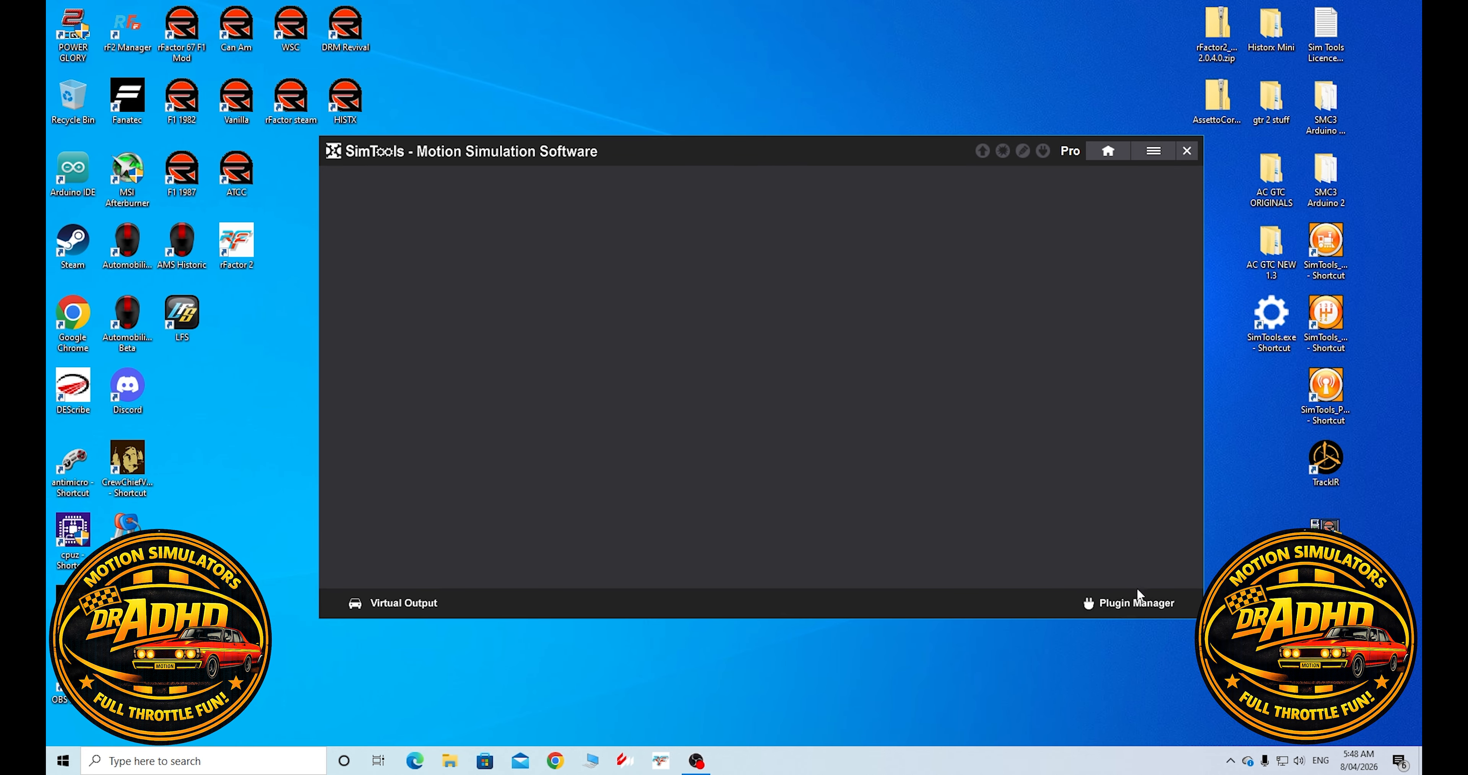
- Install the Serial interface plugin from the Plugin Manager
click(1130, 607)
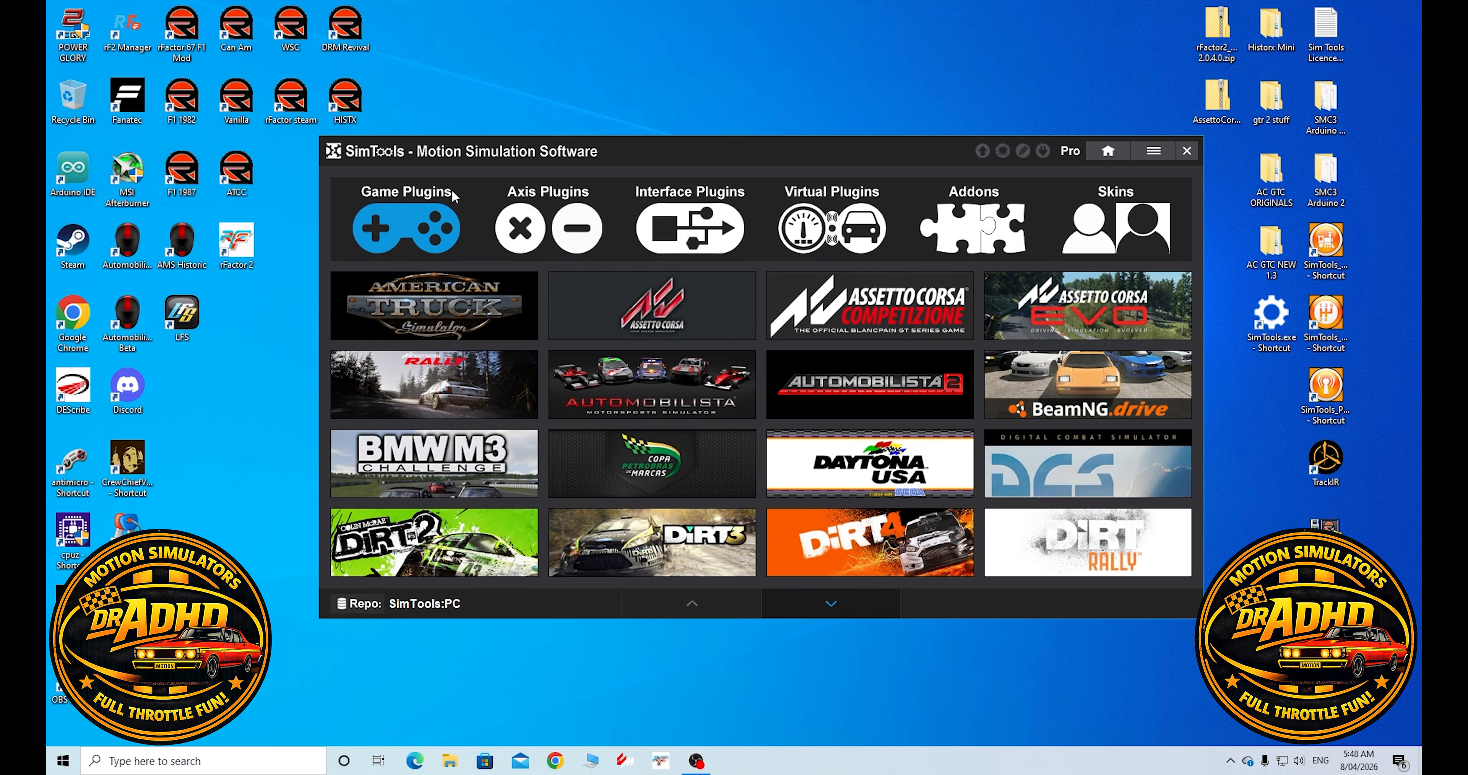
mouse_move(700, 286)
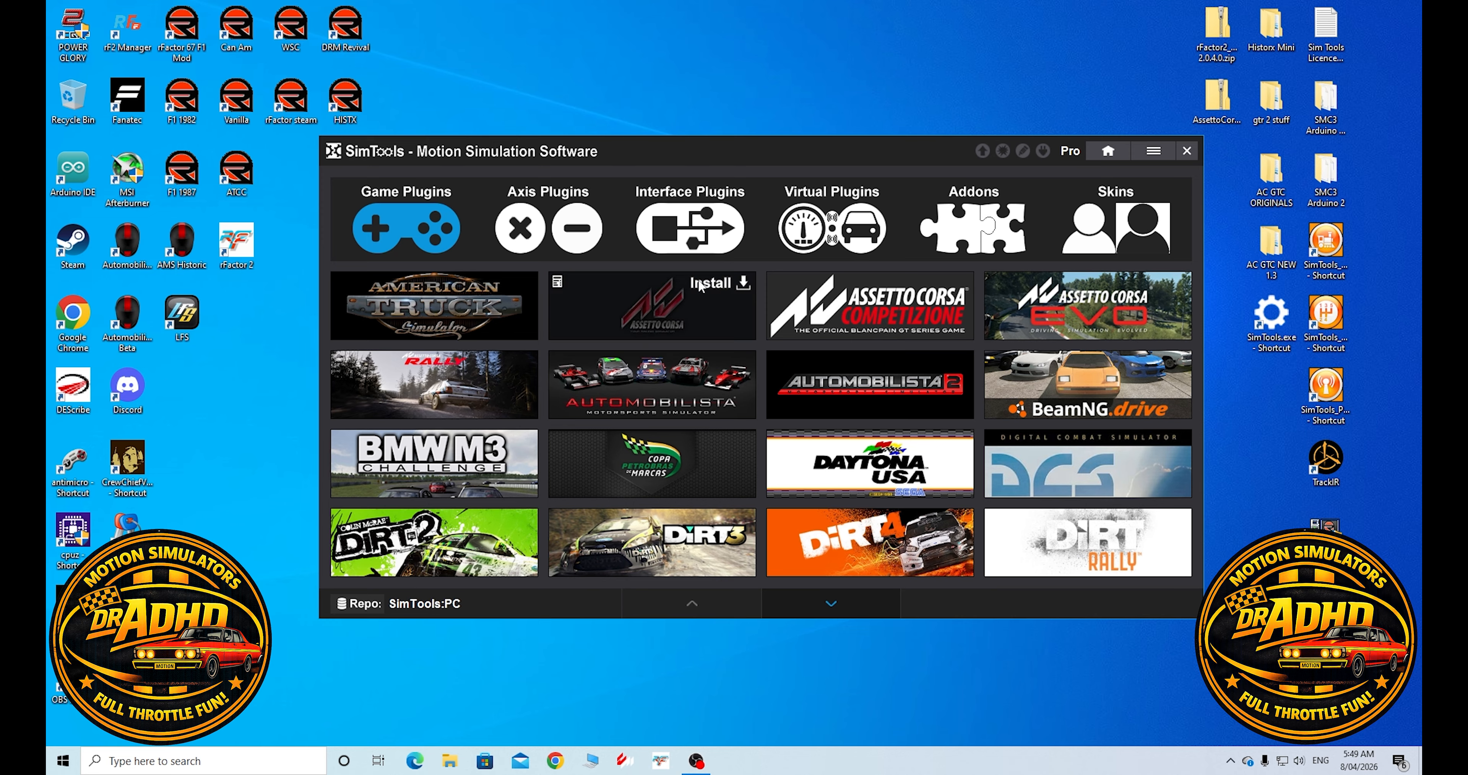
click(691, 224)
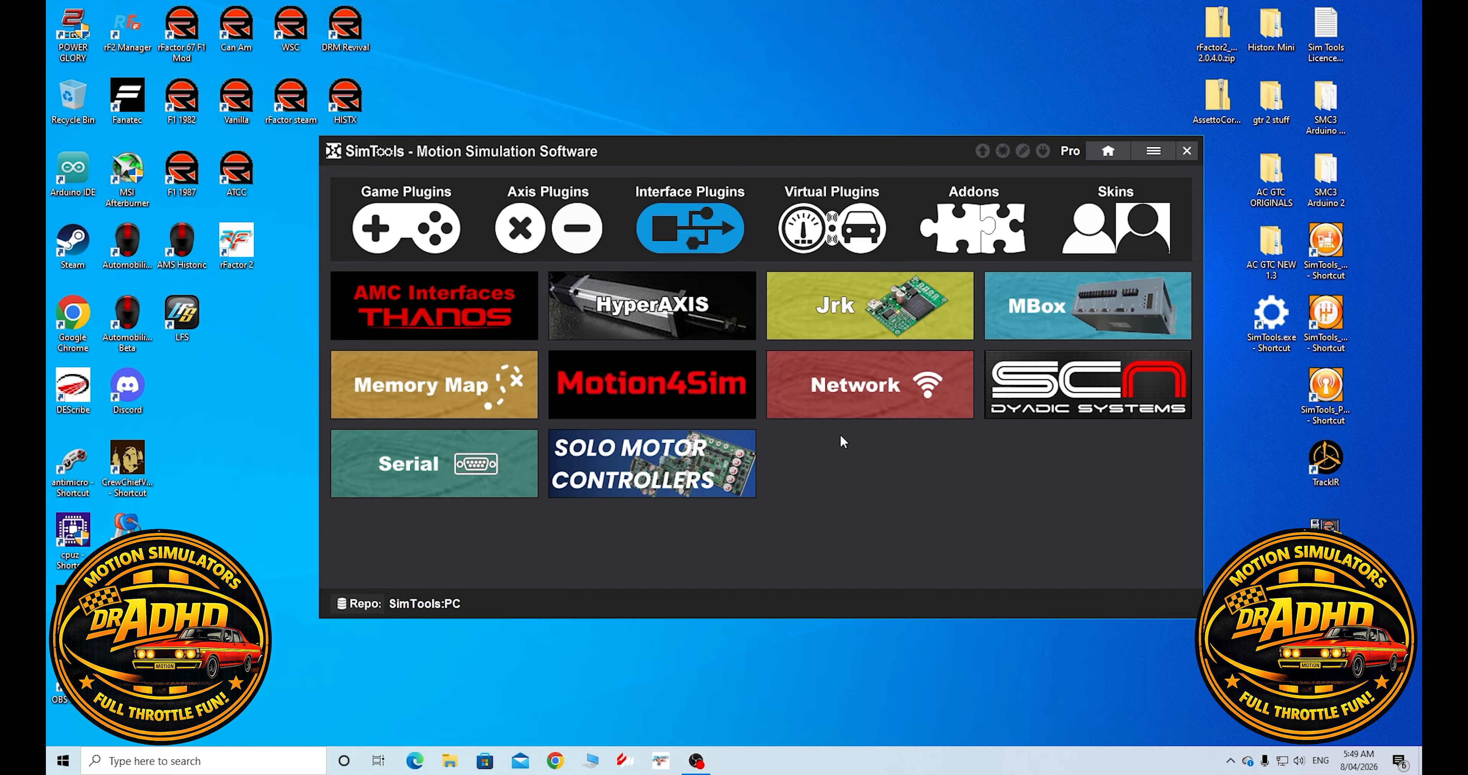
mouse_move(891, 301)
mouse_move(435, 450)
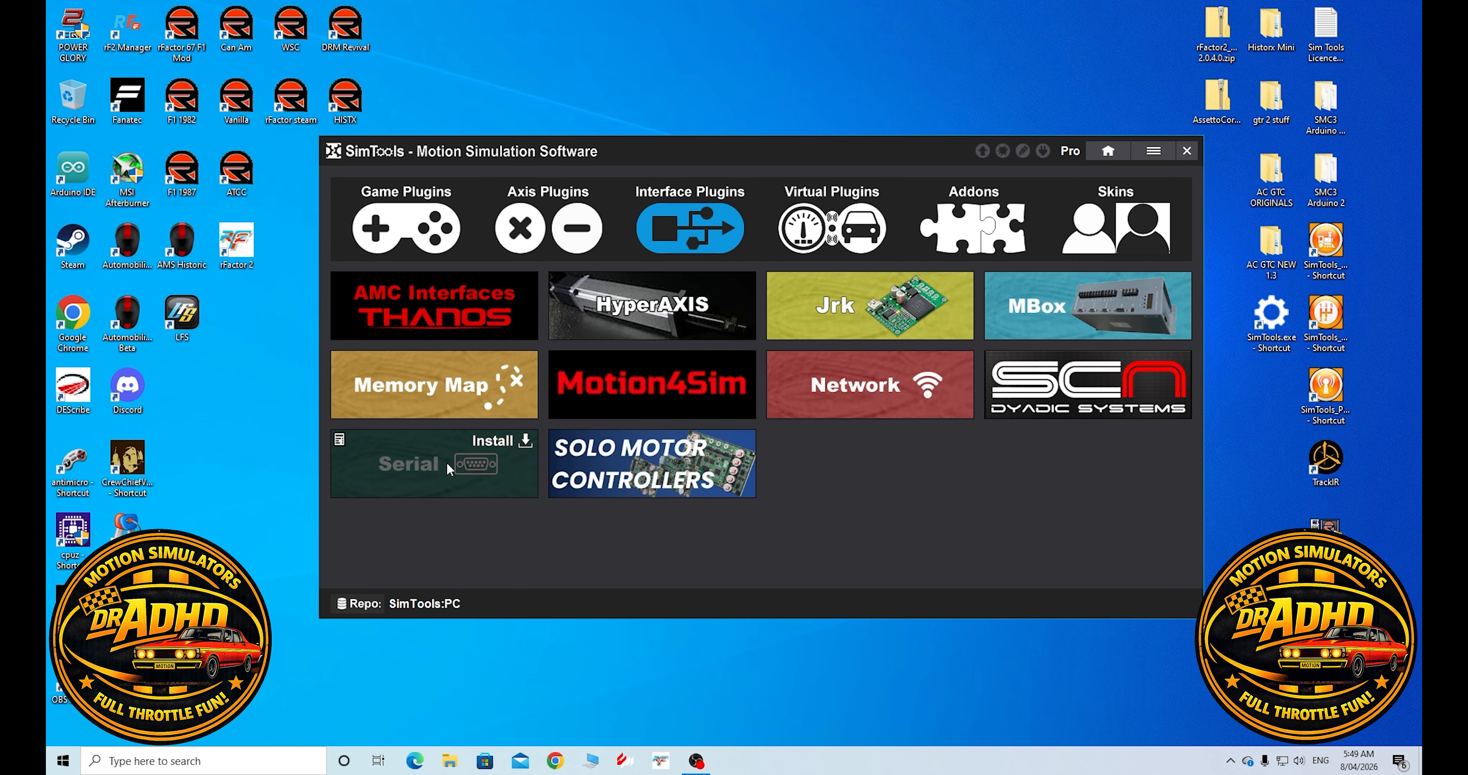
click(492, 438)
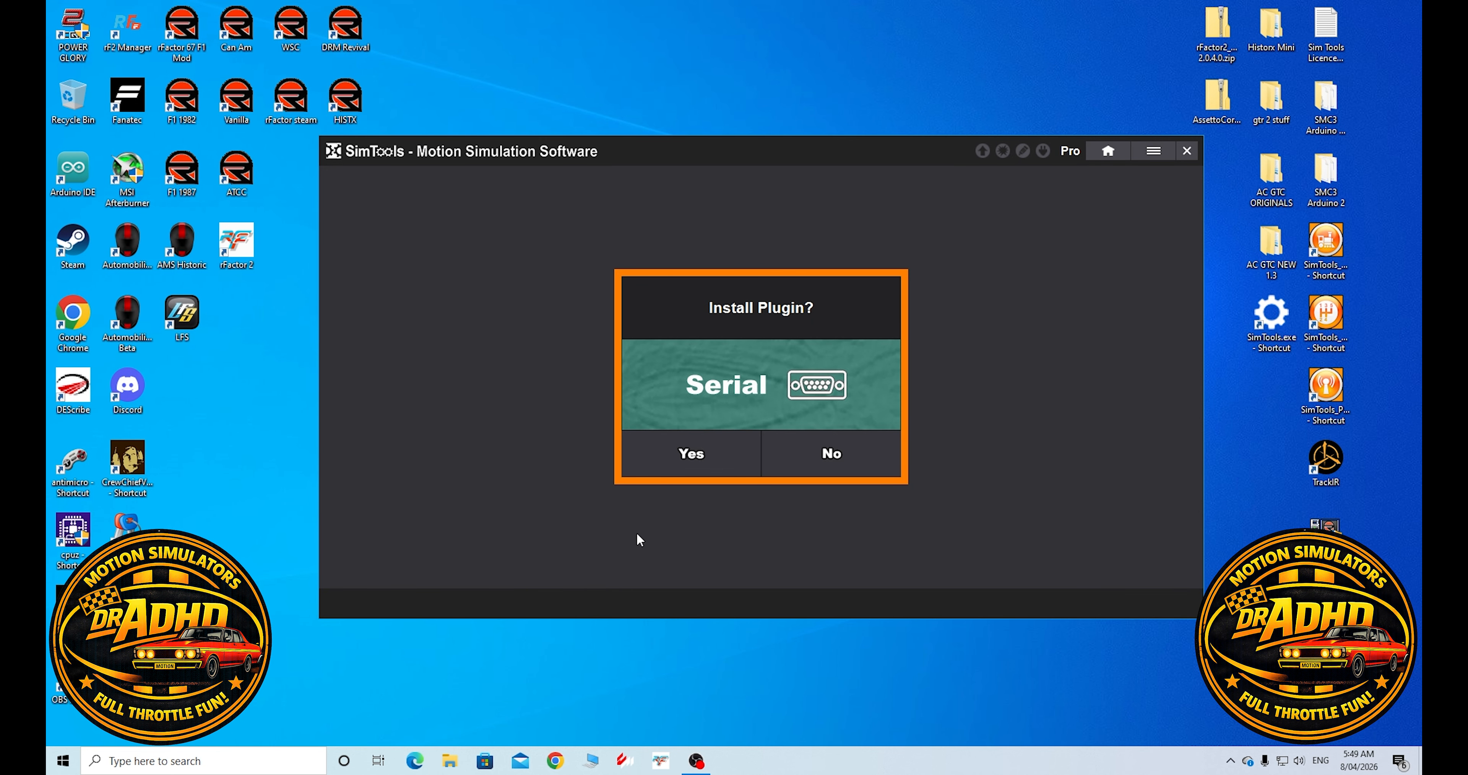
click(701, 453)
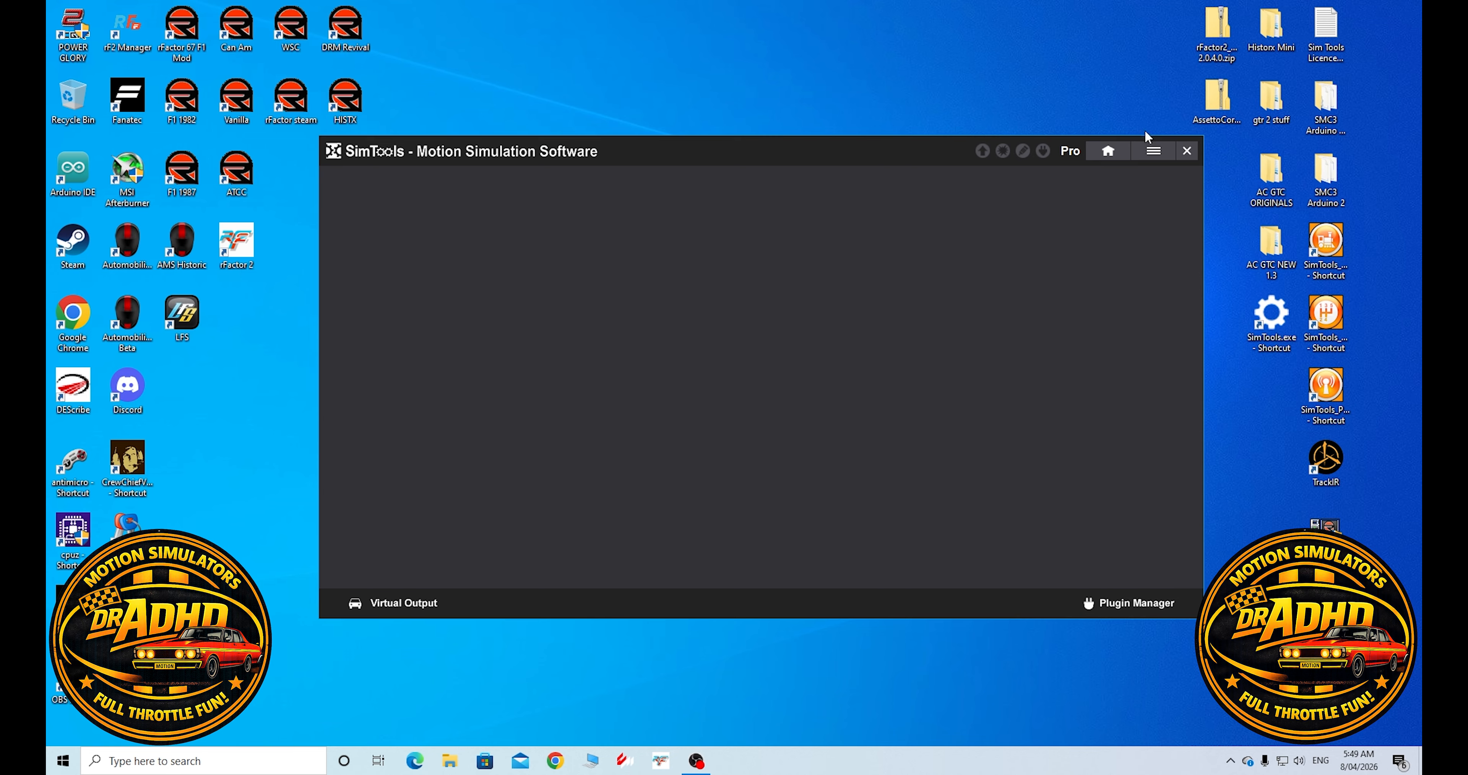
- Open the interface setup and assign the Serial plugin to Interface1 in Motion Setup
click(1152, 150)
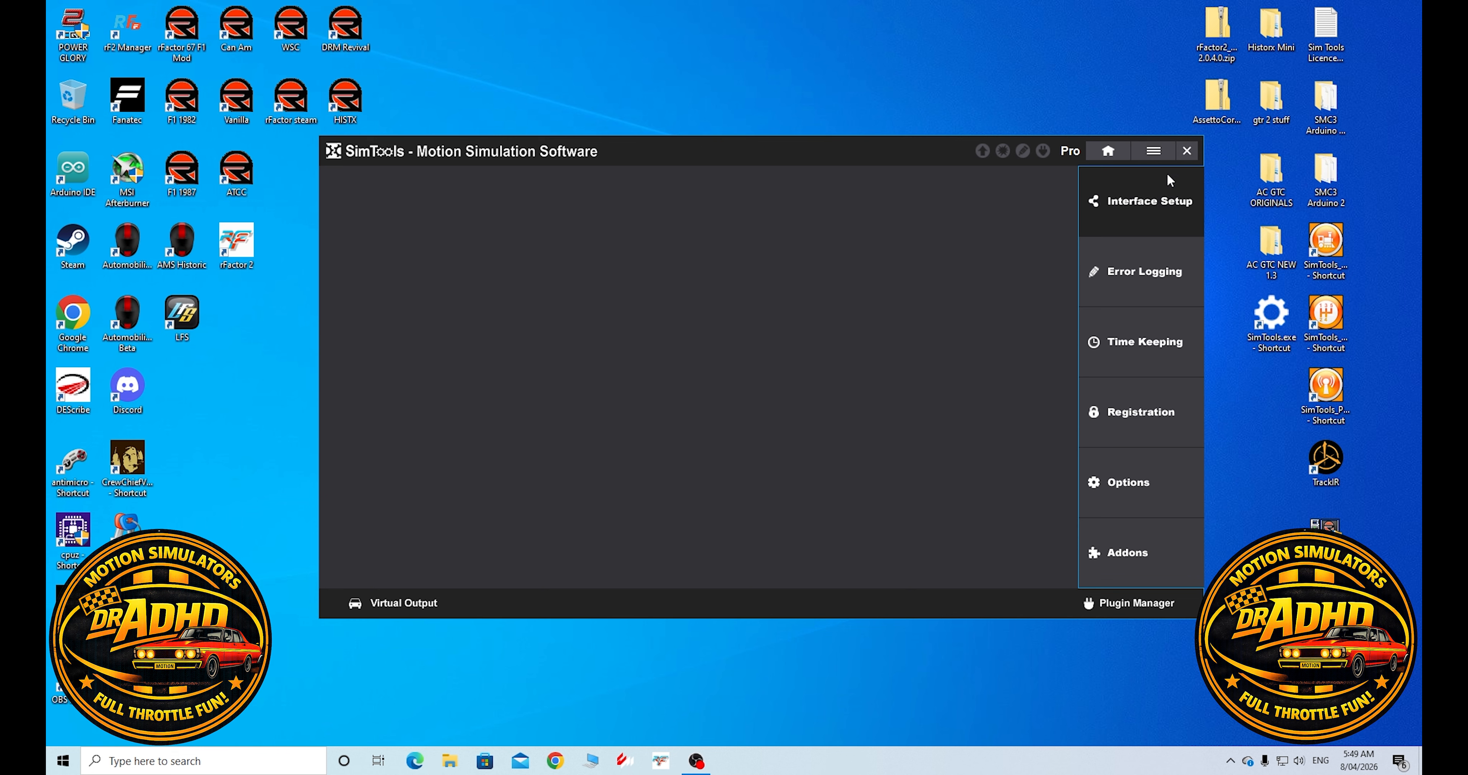
click(1147, 204)
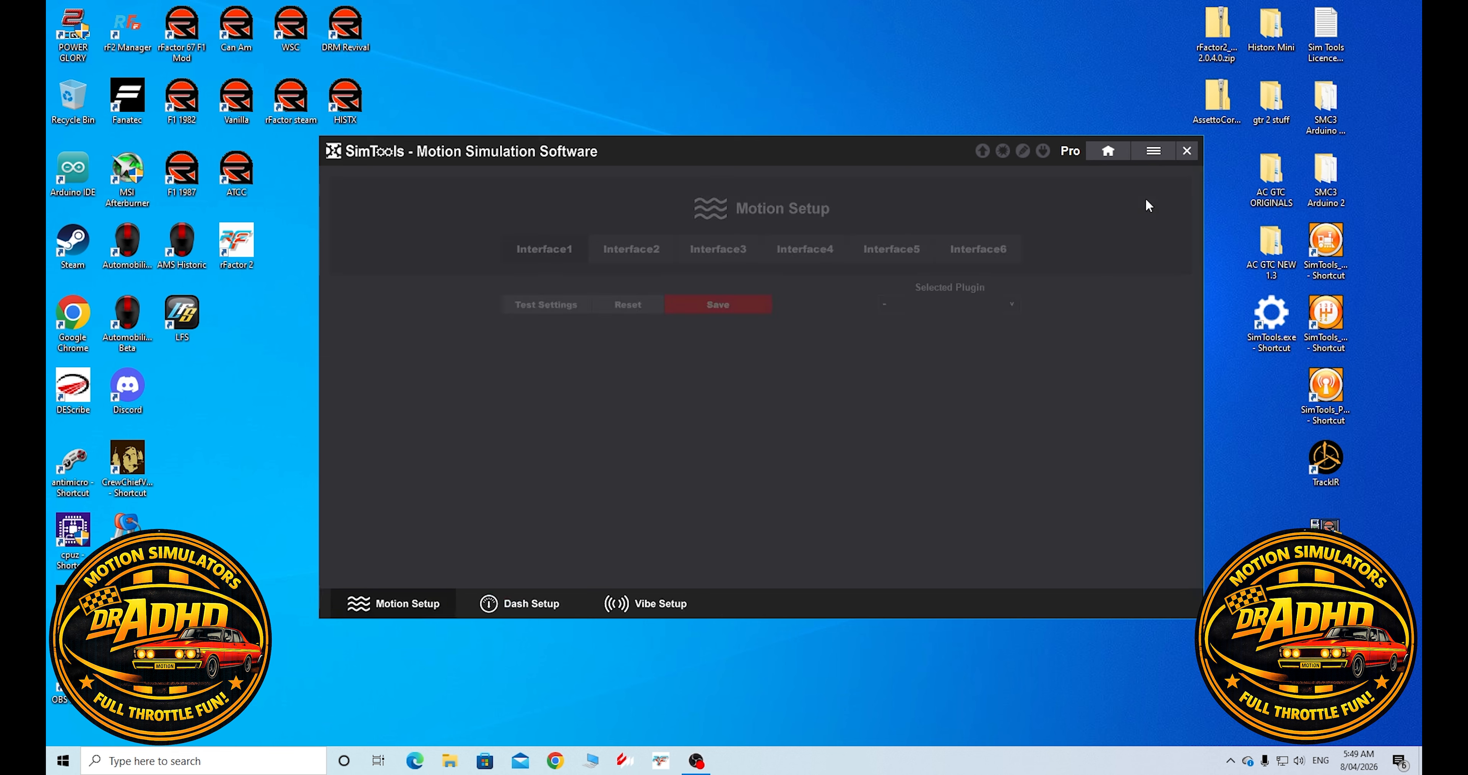
click(1012, 308)
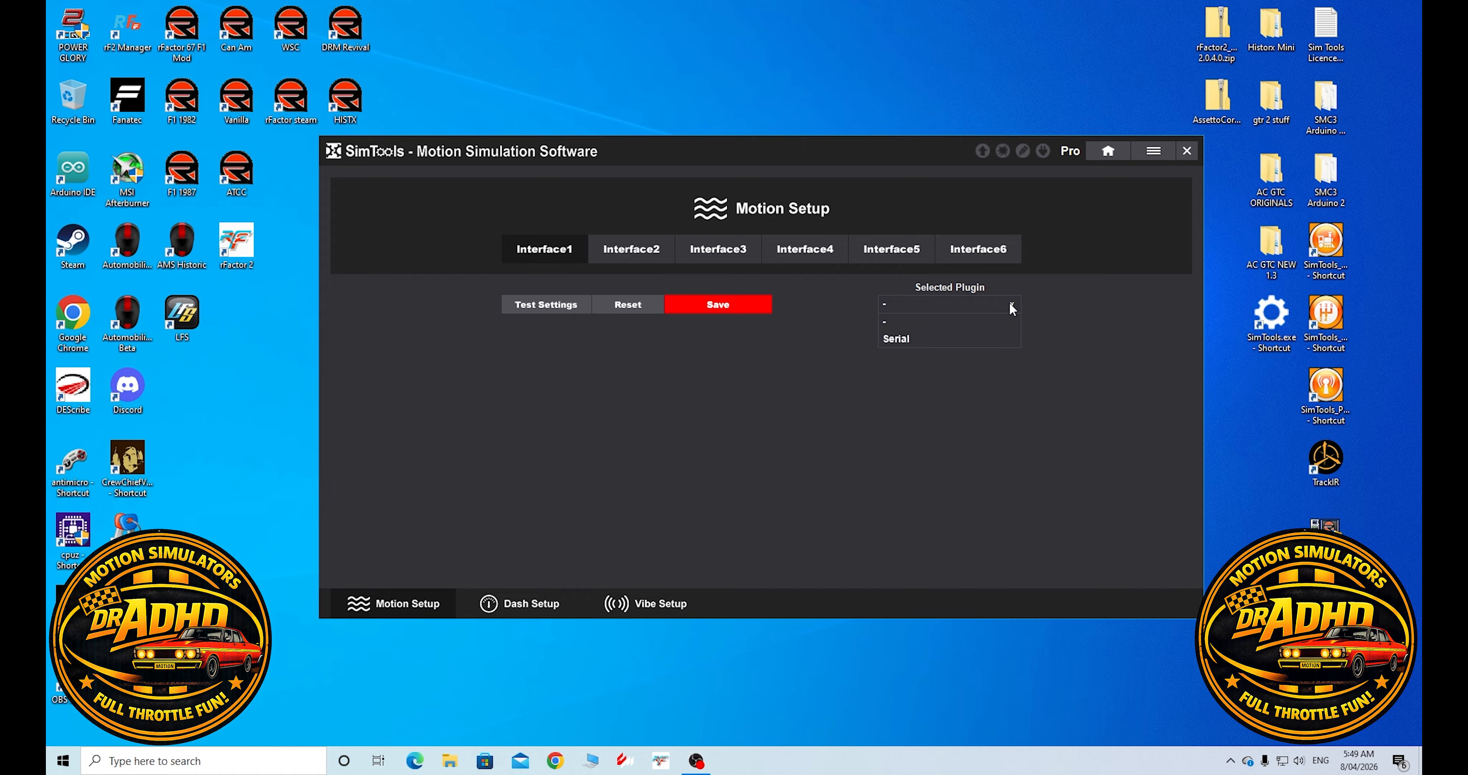
click(902, 339)
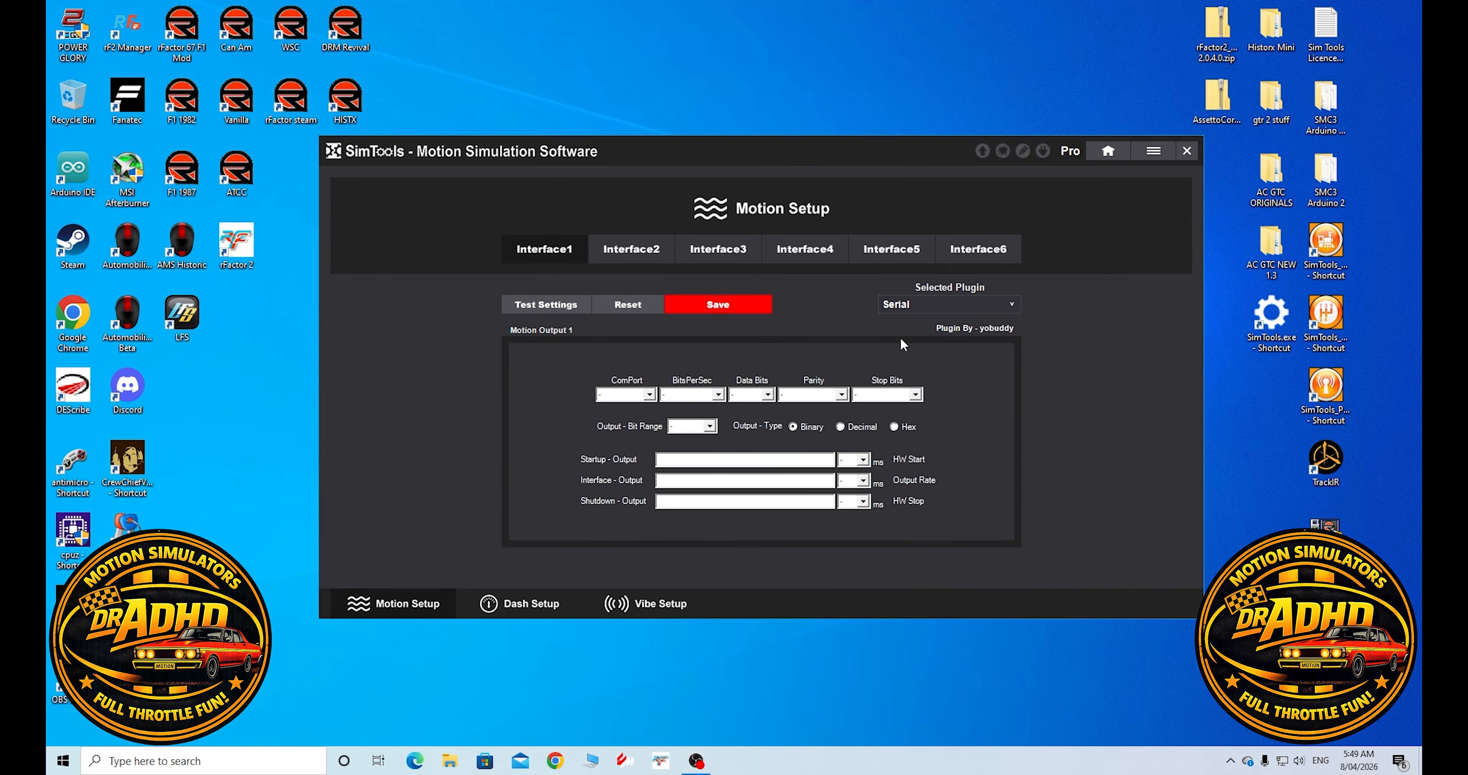
drag(878, 145, 736, 125)
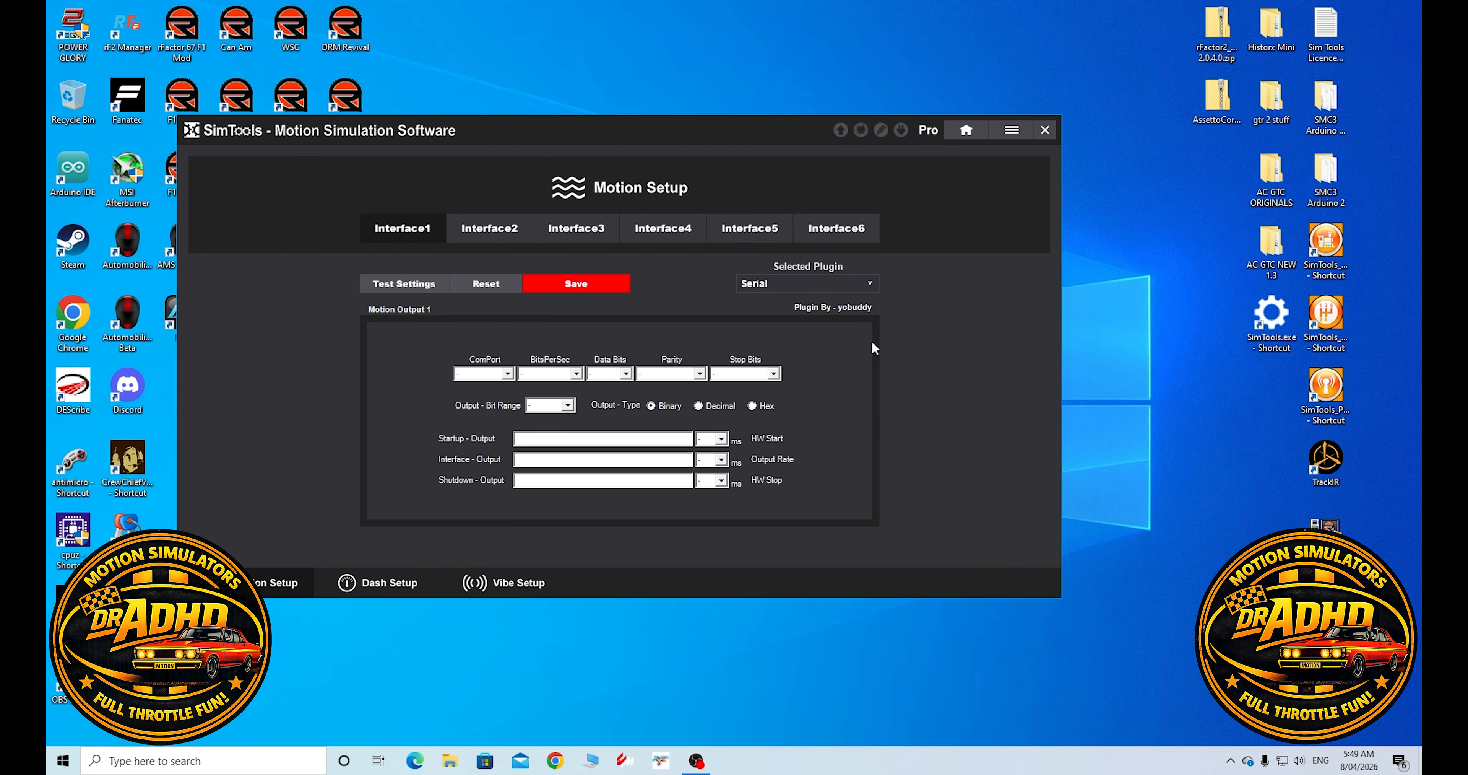
- Look up the Arduino Uno ports in Device Manager and set Interface1's ComPort to COM4
click(507, 374)
click(116, 761)
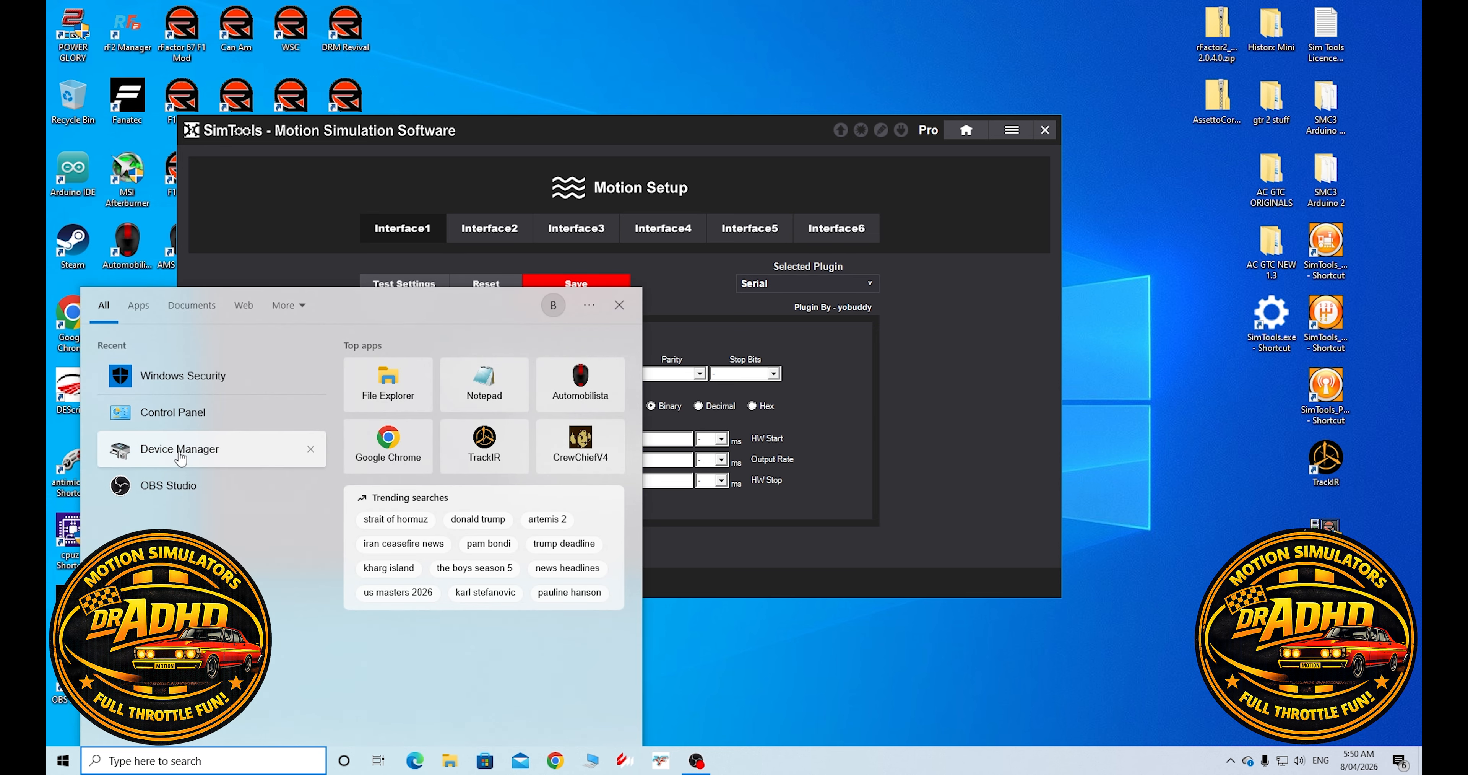
click(179, 449)
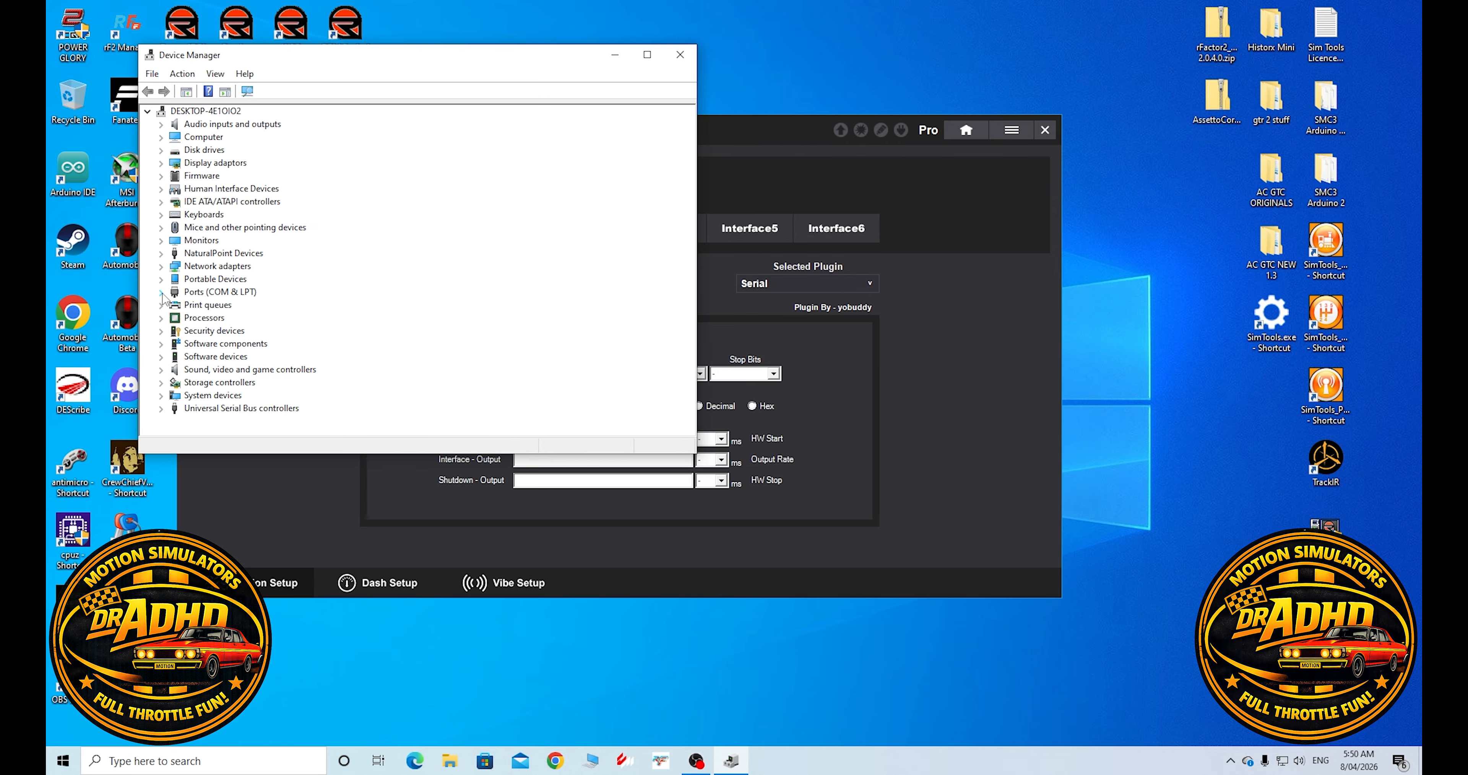
click(162, 292)
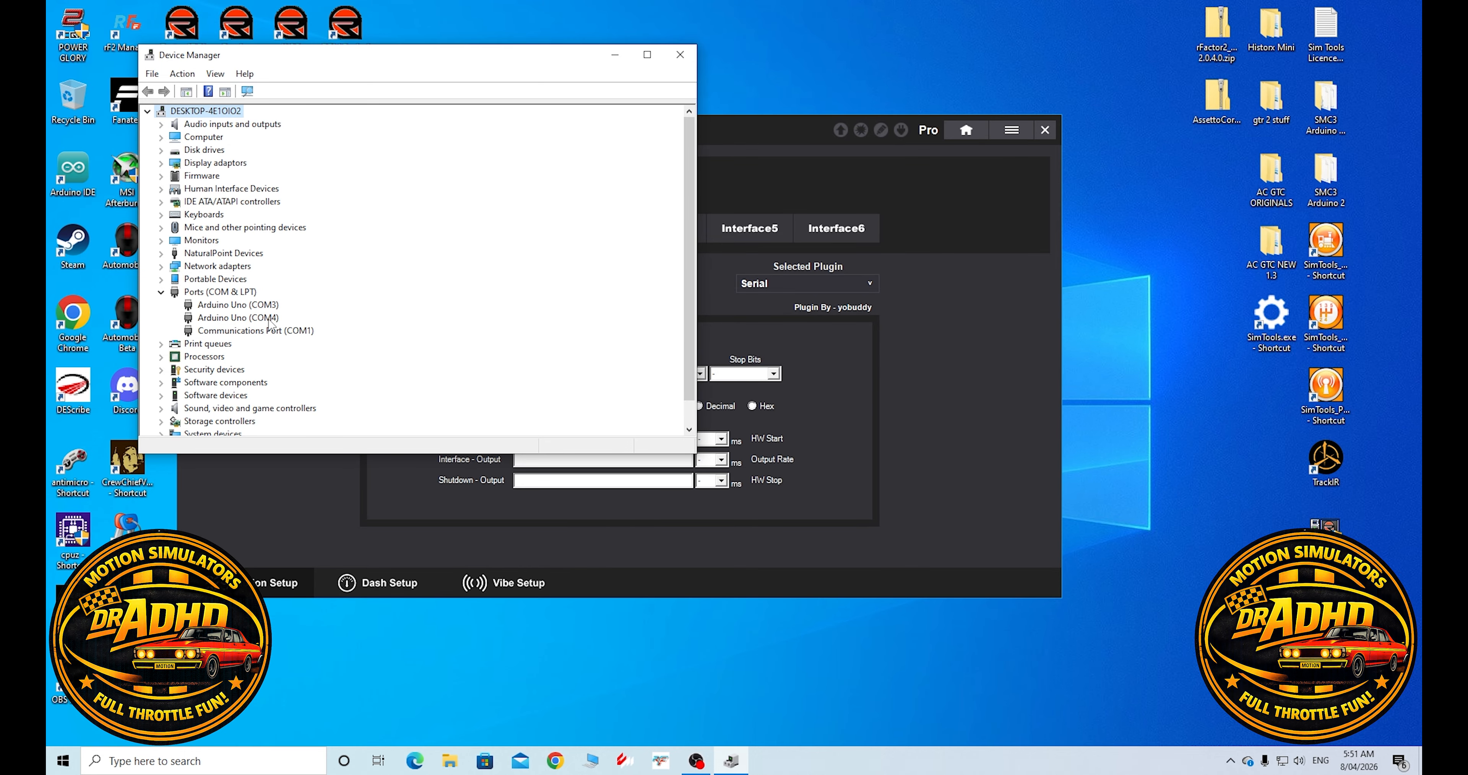
drag(489, 57, 1155, 45)
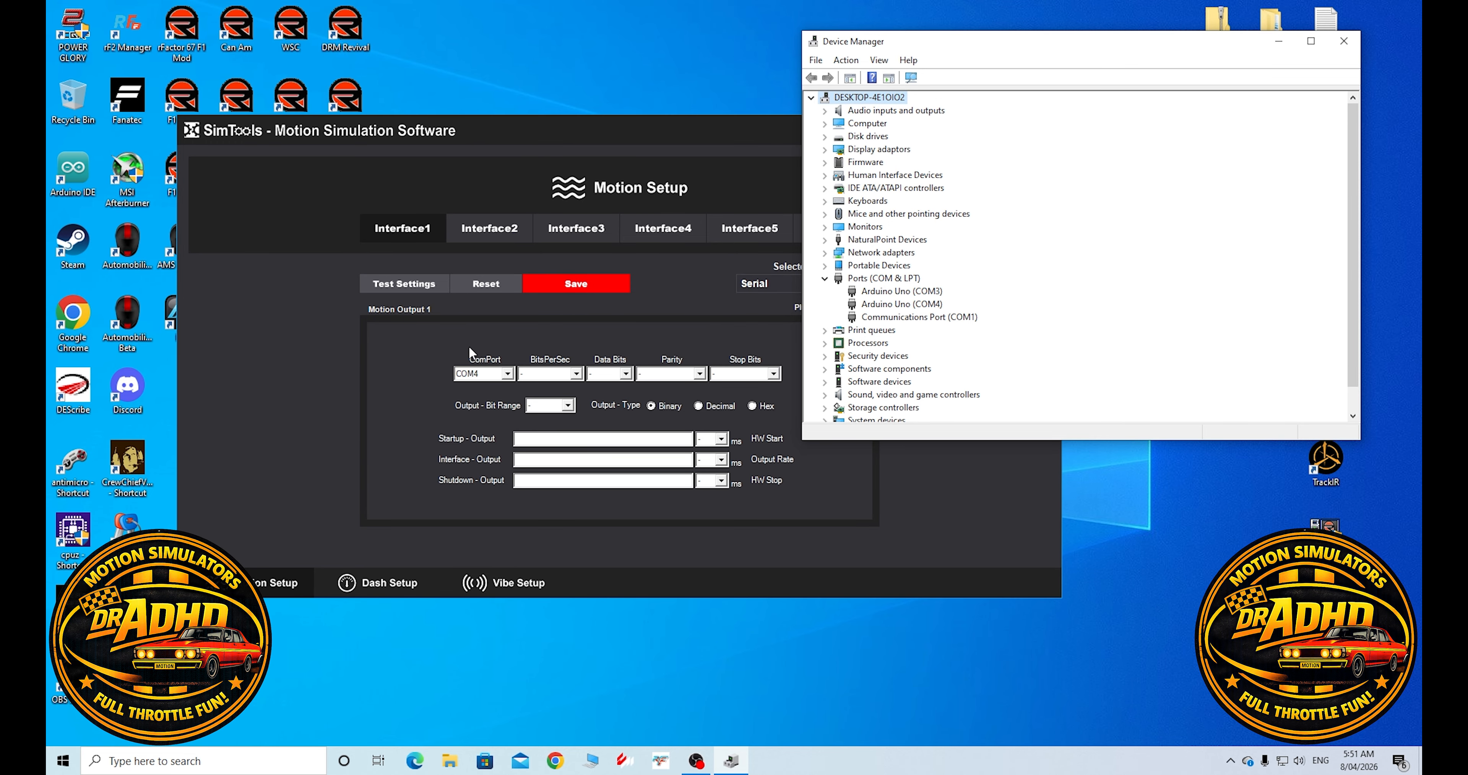
drag(1002, 47, 976, 47)
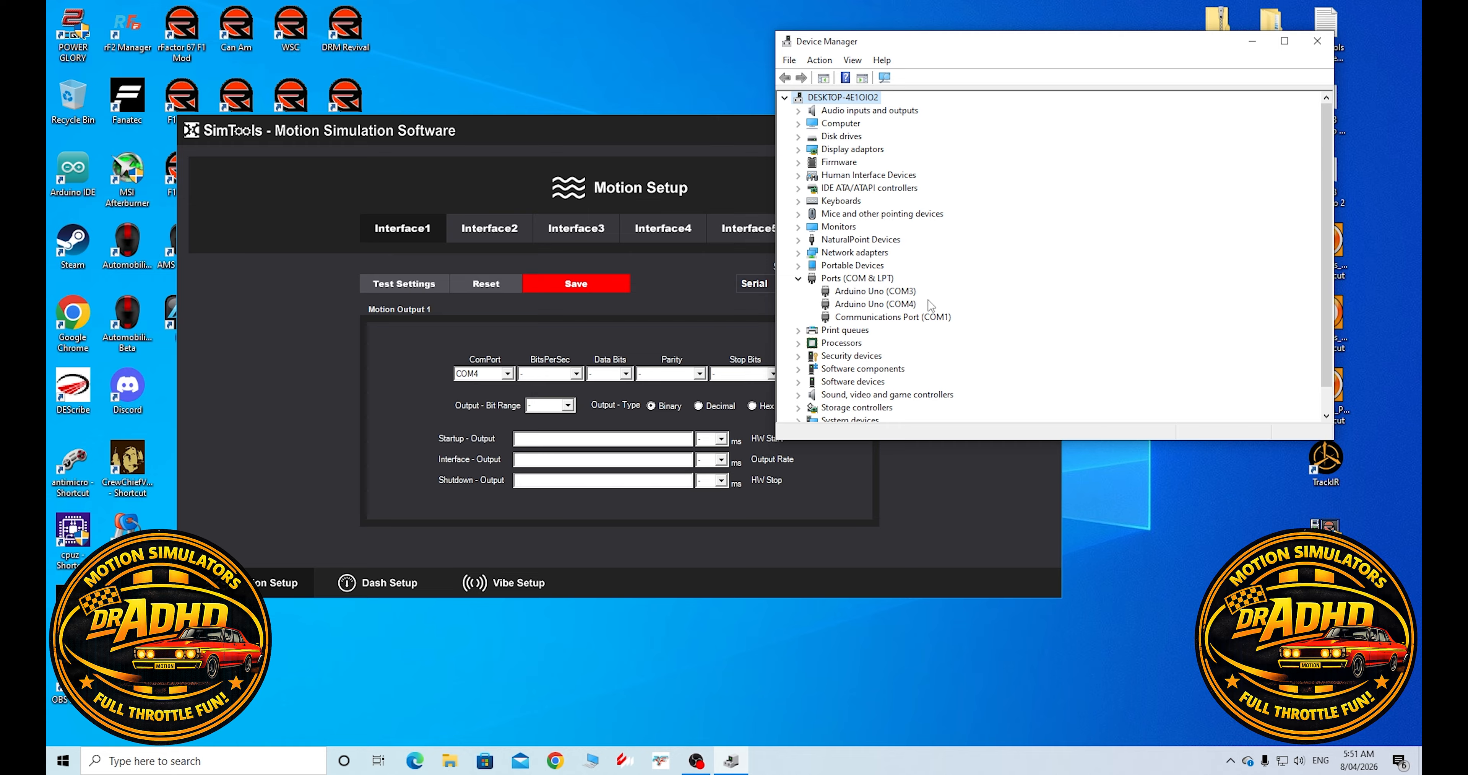
click(1318, 41)
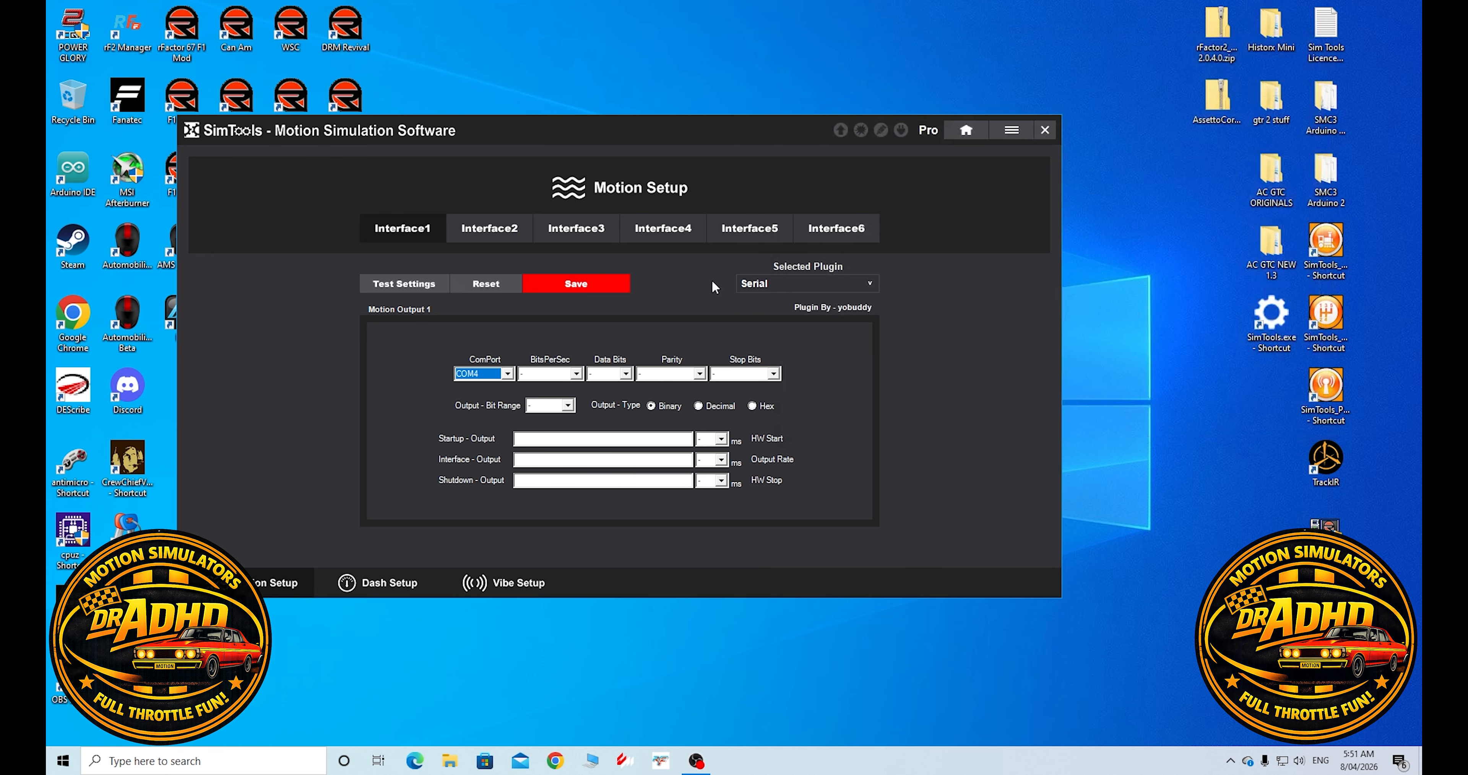
- Set Interface1's serial parameters to 500000 bits per second, 8 data bits, parity None and 1 stop bit
click(575, 373)
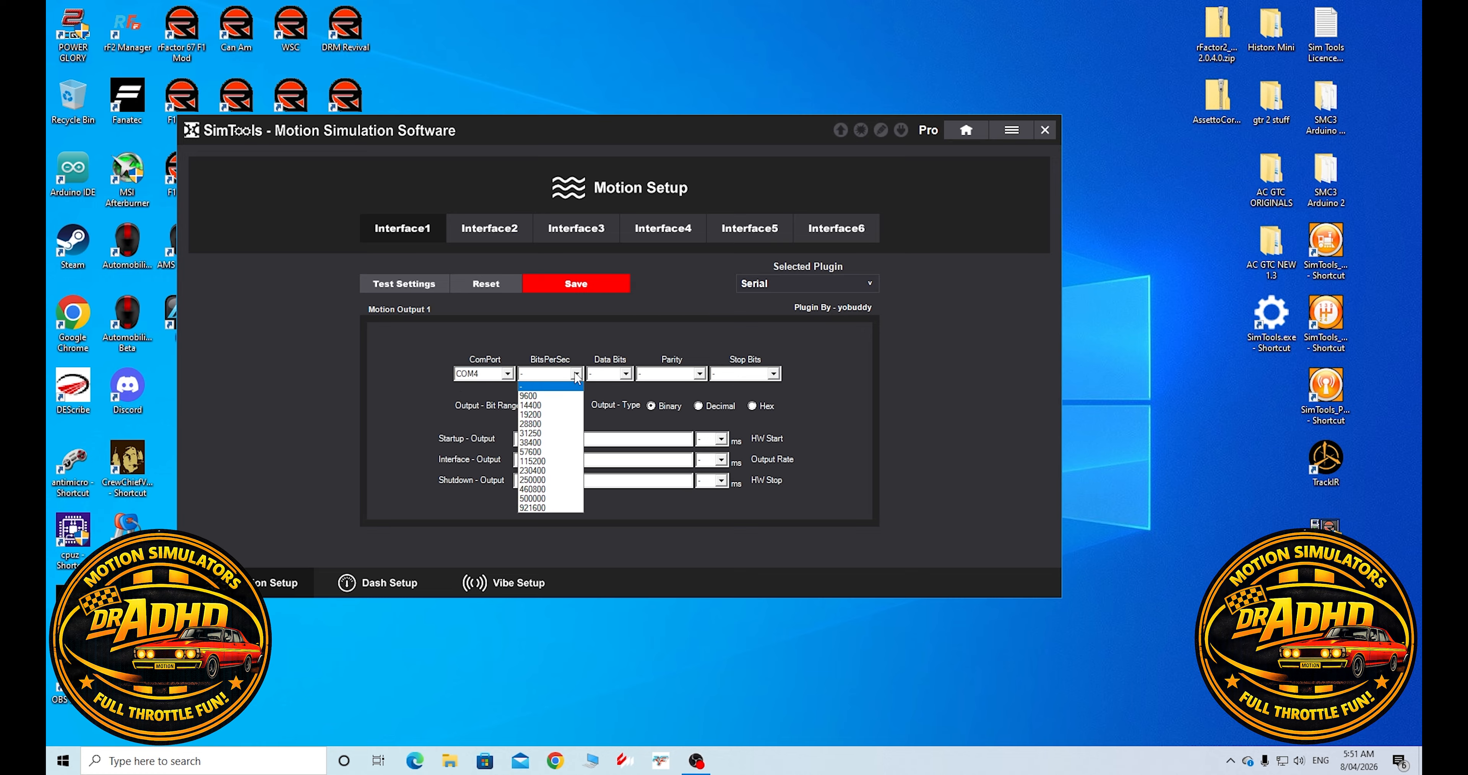
click(546, 499)
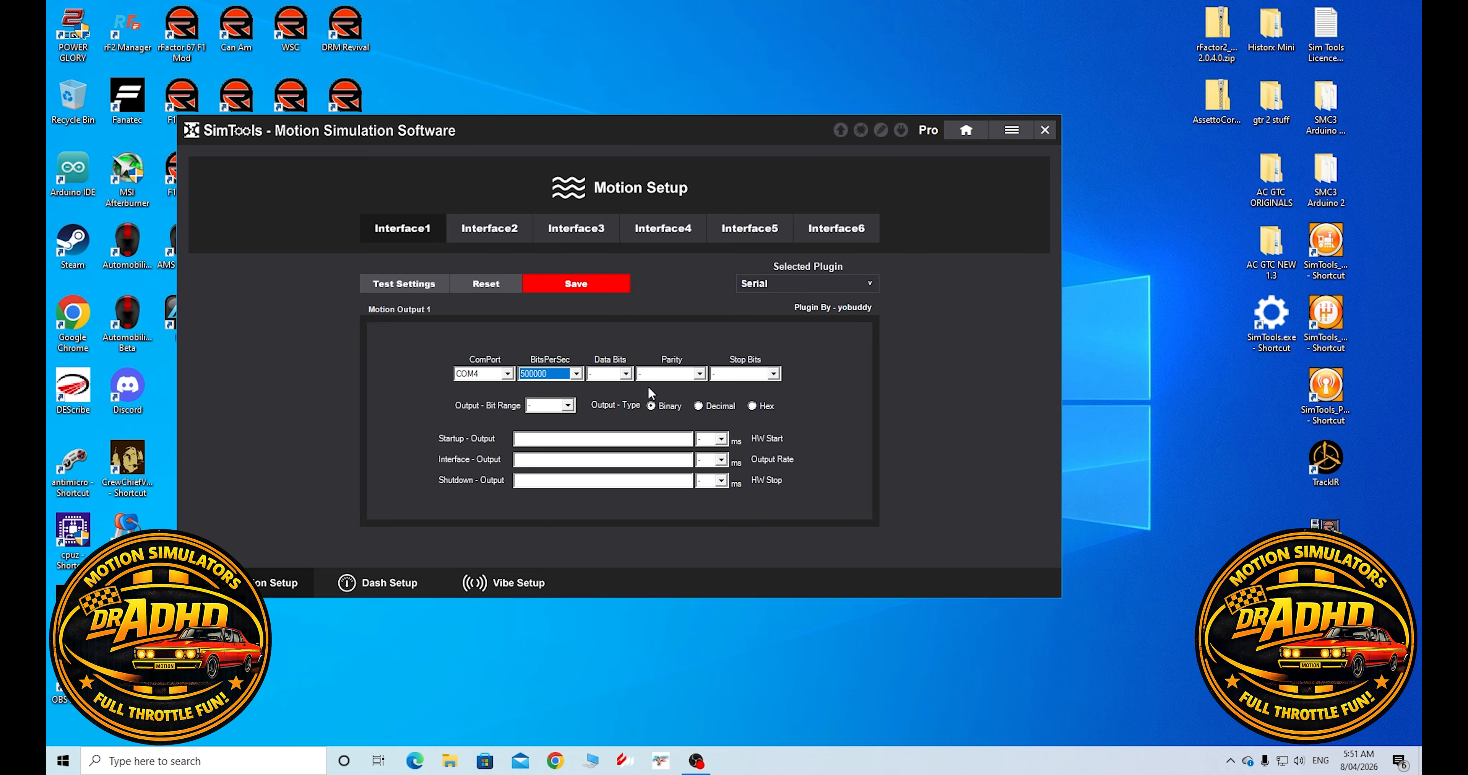
click(627, 374)
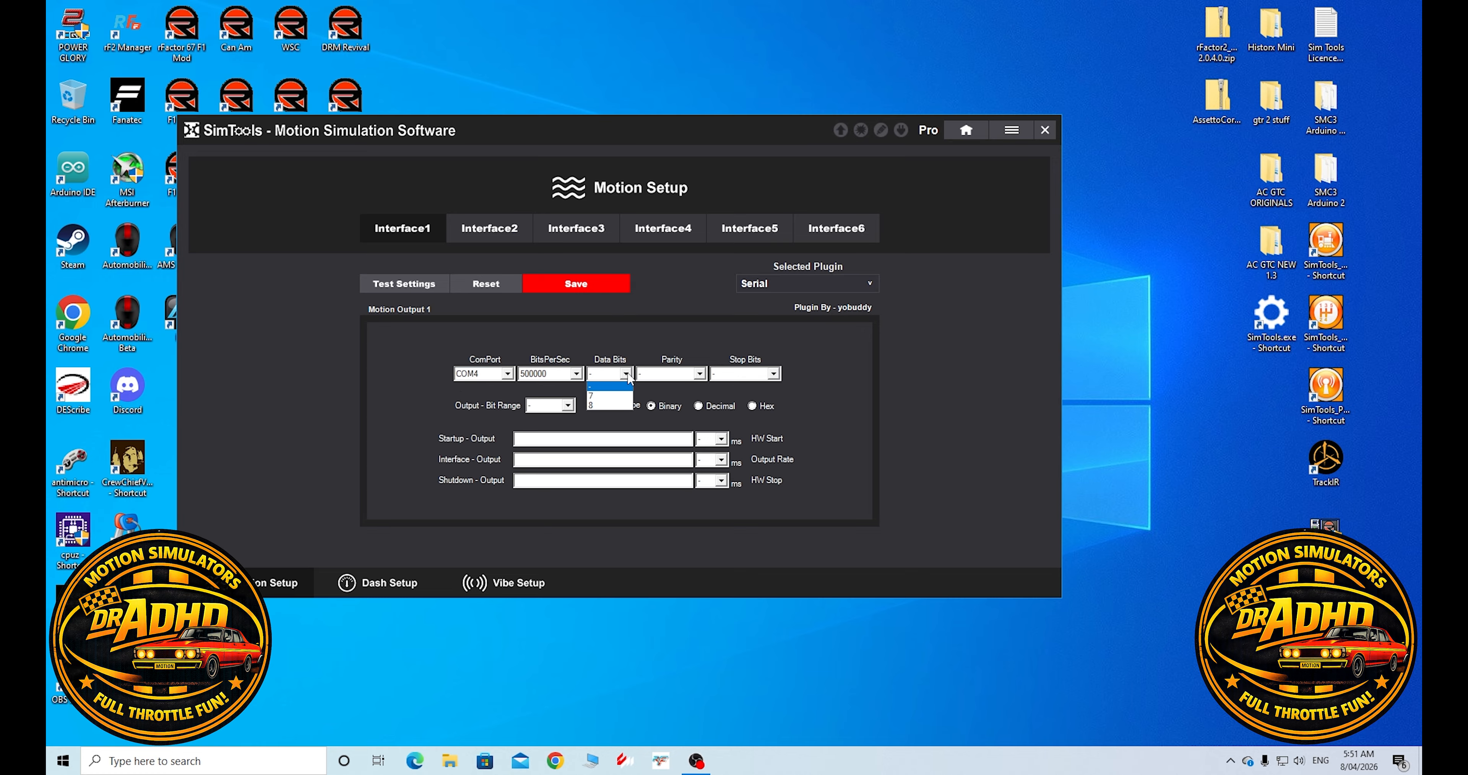
click(601, 404)
click(700, 373)
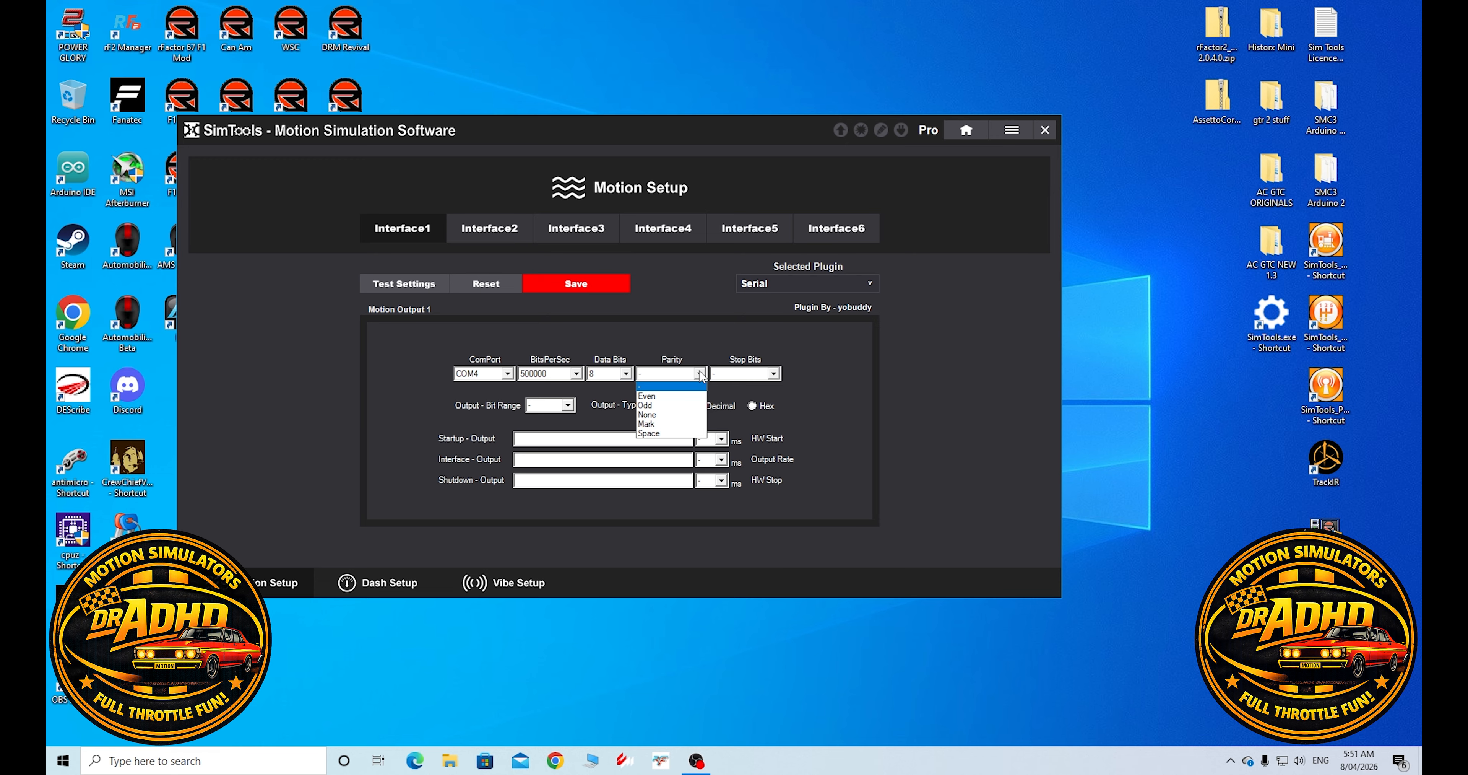
click(675, 395)
click(774, 373)
click(728, 396)
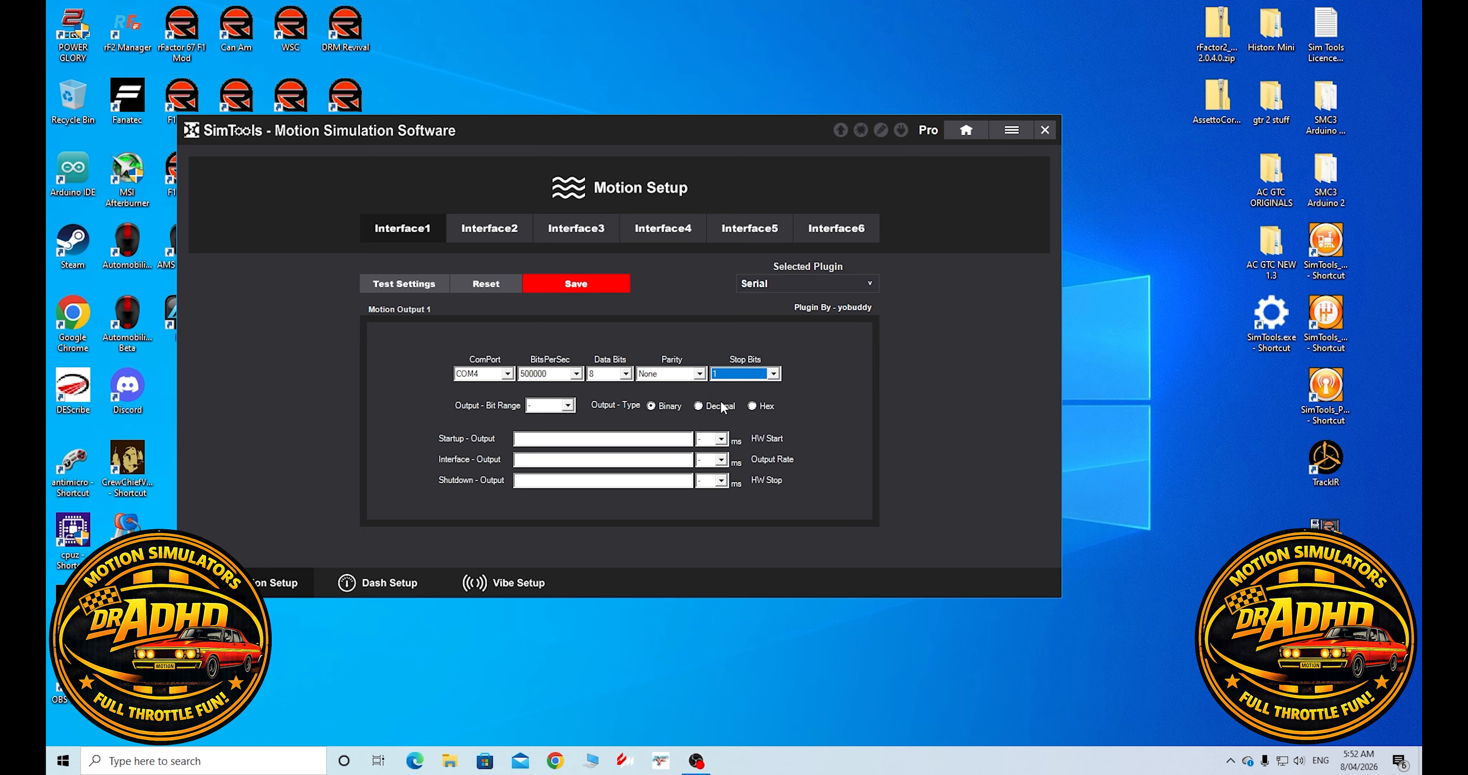
- Set the output bit range to 10, the output type to Binary and the interface output rate to 10 ms
click(569, 406)
click(548, 456)
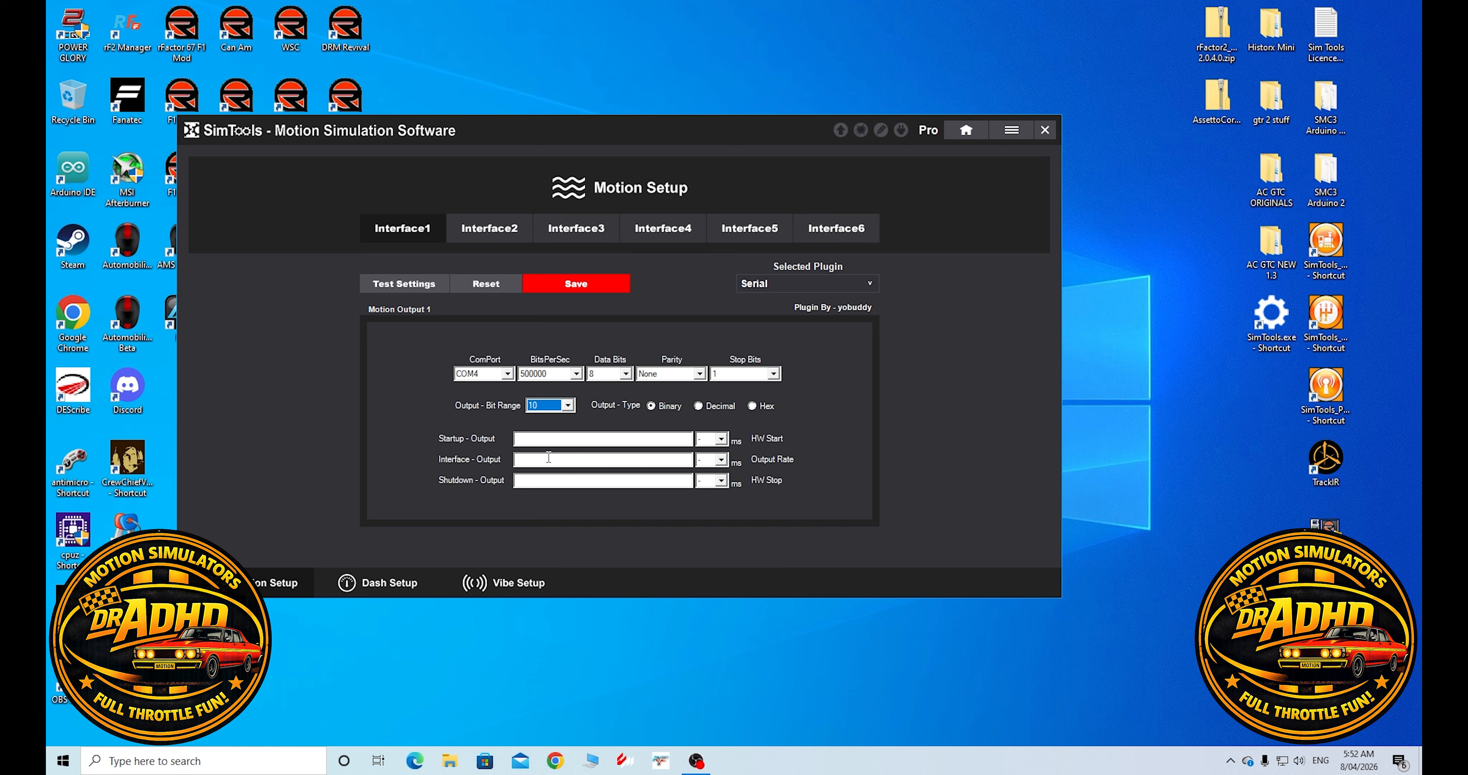
click(651, 406)
click(721, 460)
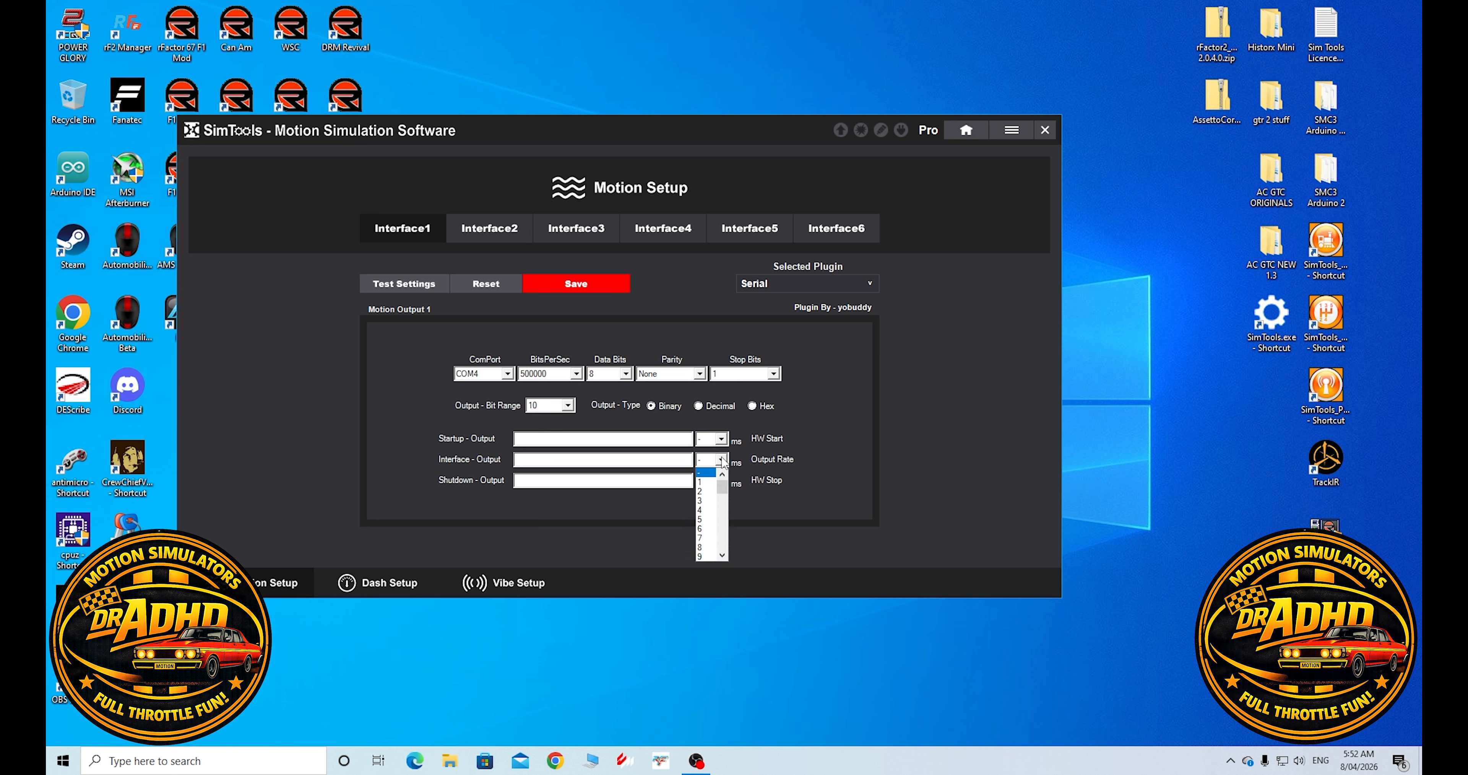
scroll(706, 512, down, 1)
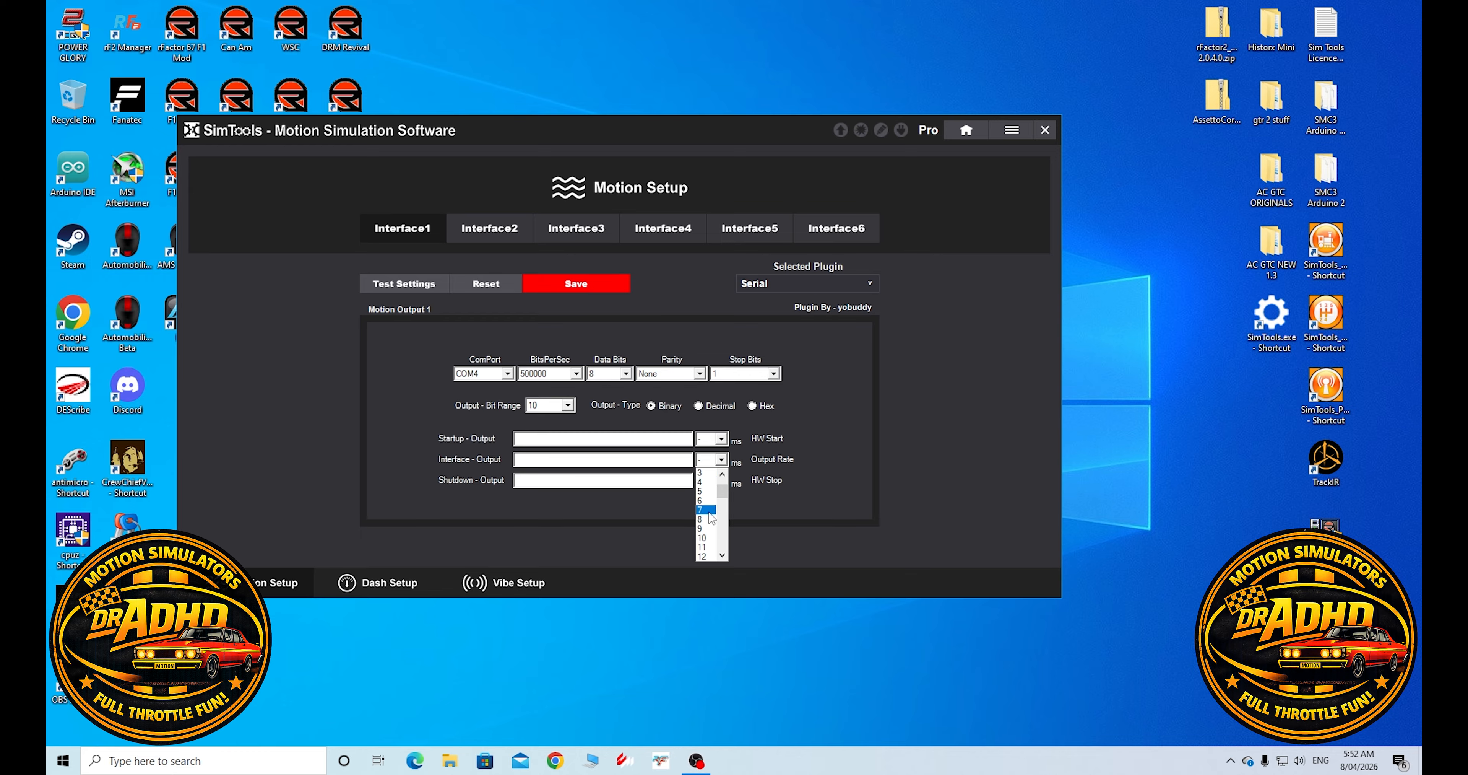
click(706, 539)
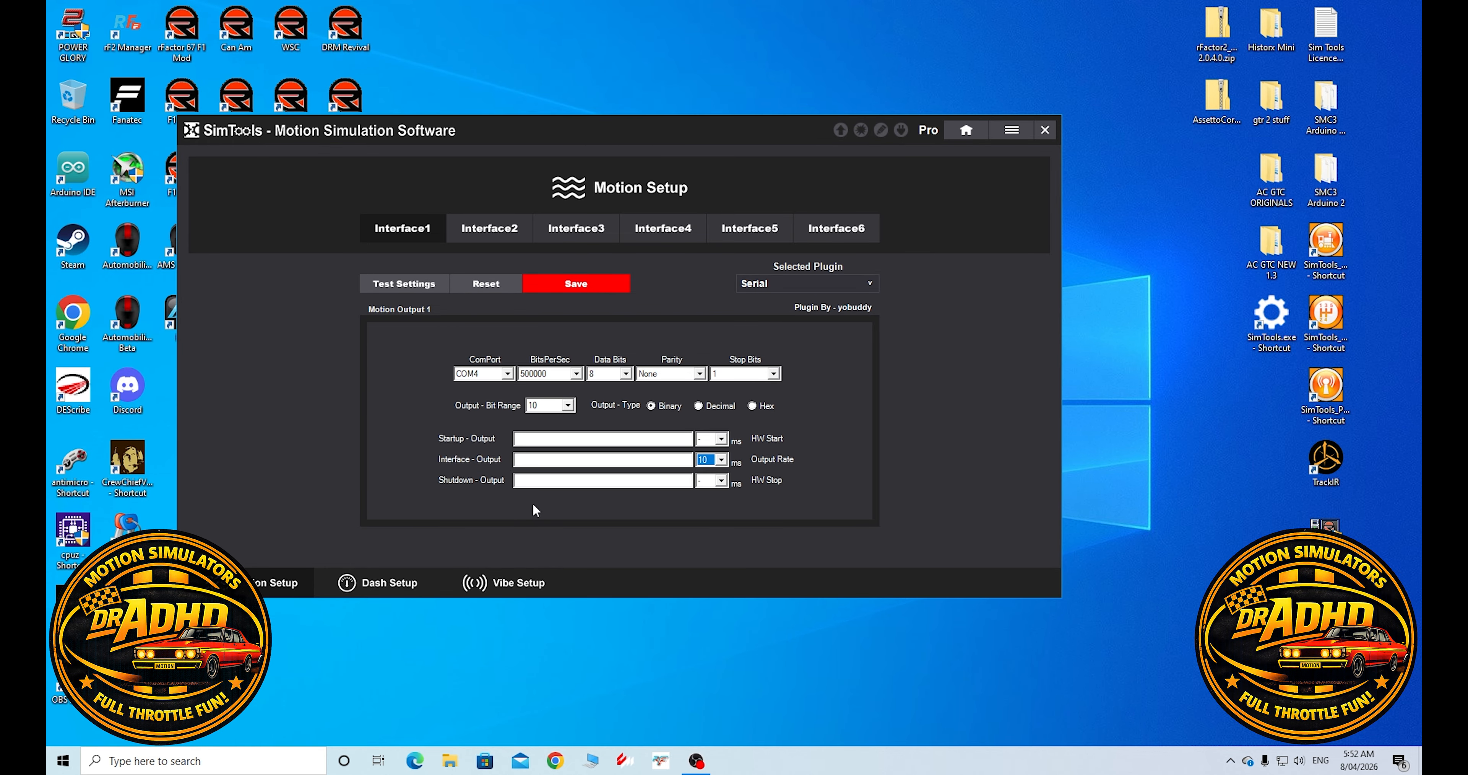
drag(630, 130, 531, 92)
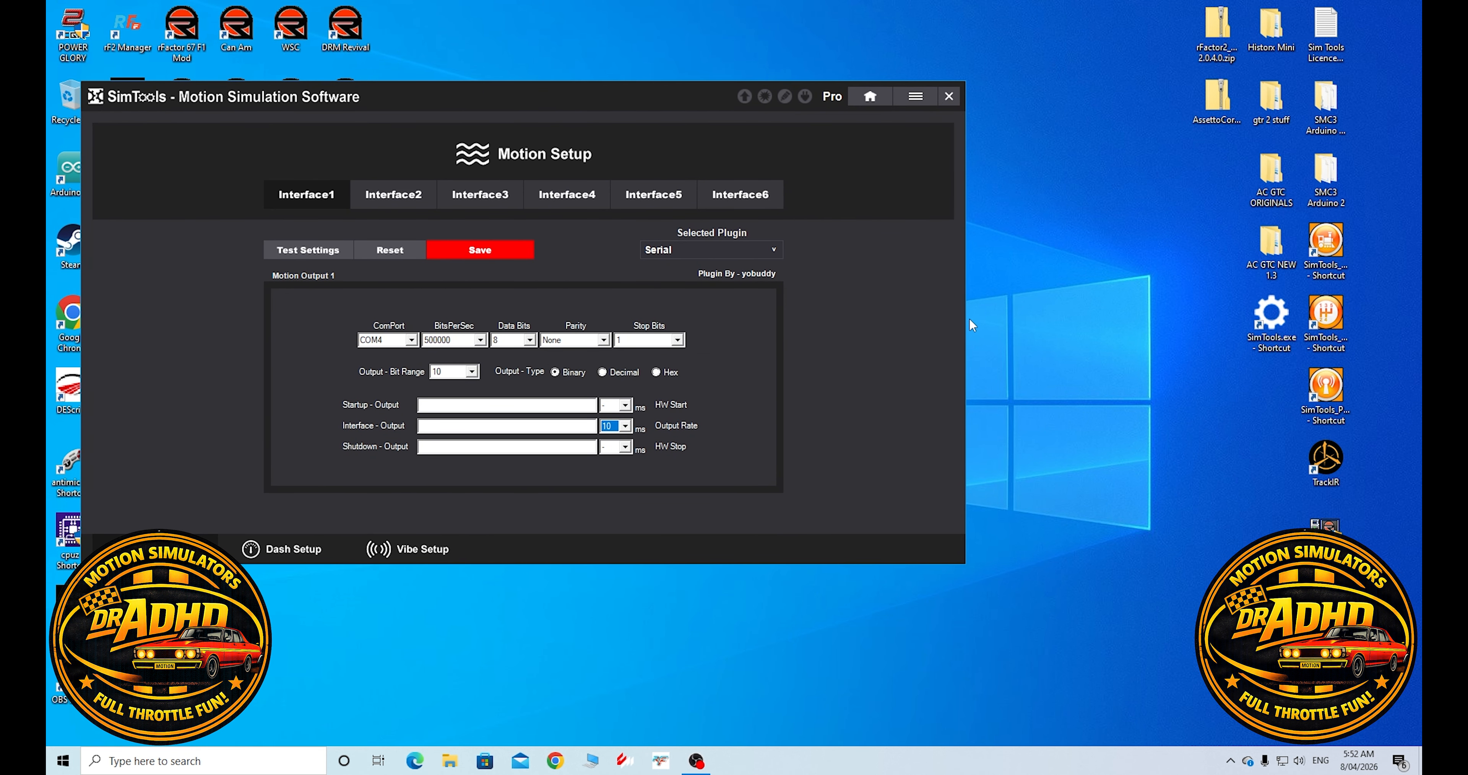
- Switch to SimTools Game Engine and copy Interface1's output string [A<Axis1a>][B<Axis2a>] from its interface settings
double_click(1328, 314)
click(1232, 760)
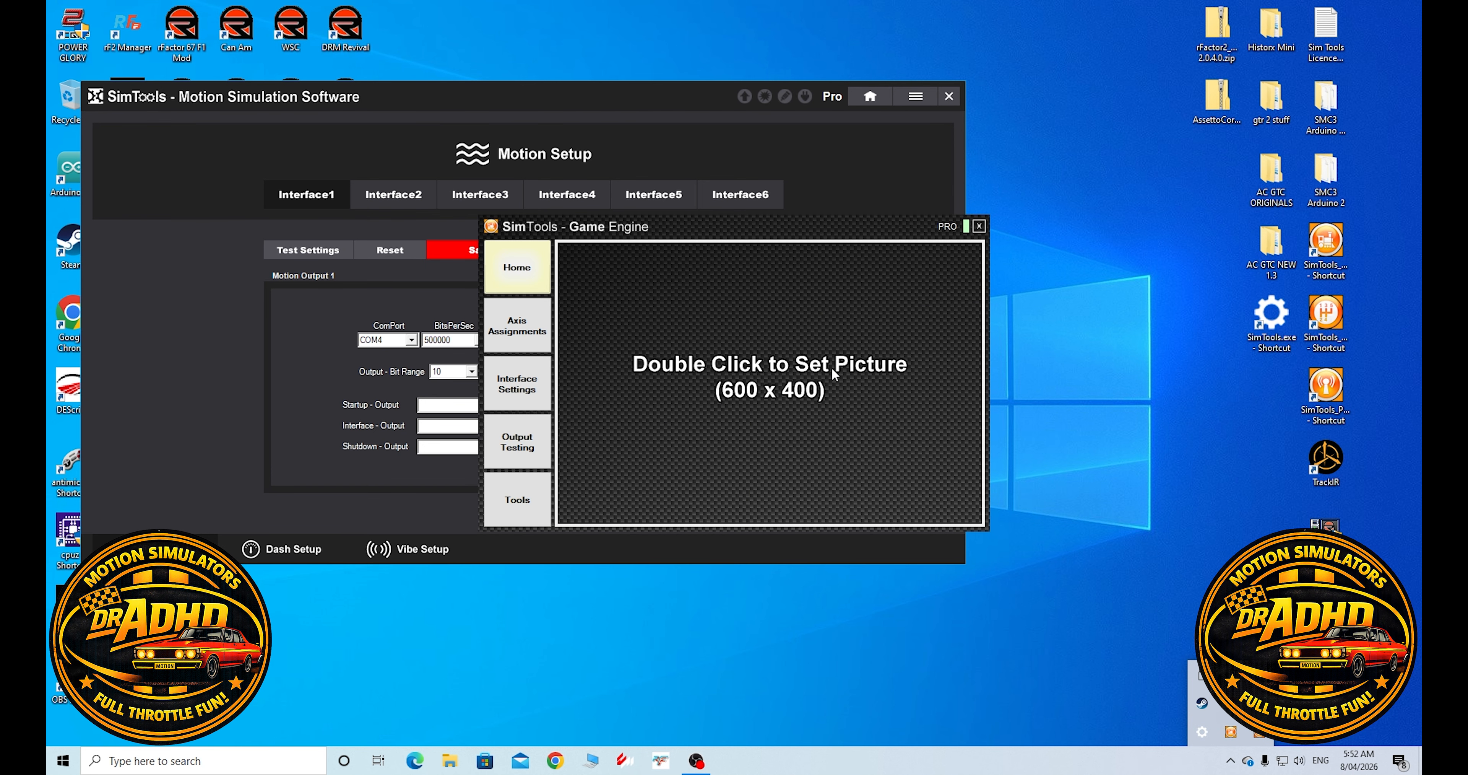
drag(707, 235, 1074, 115)
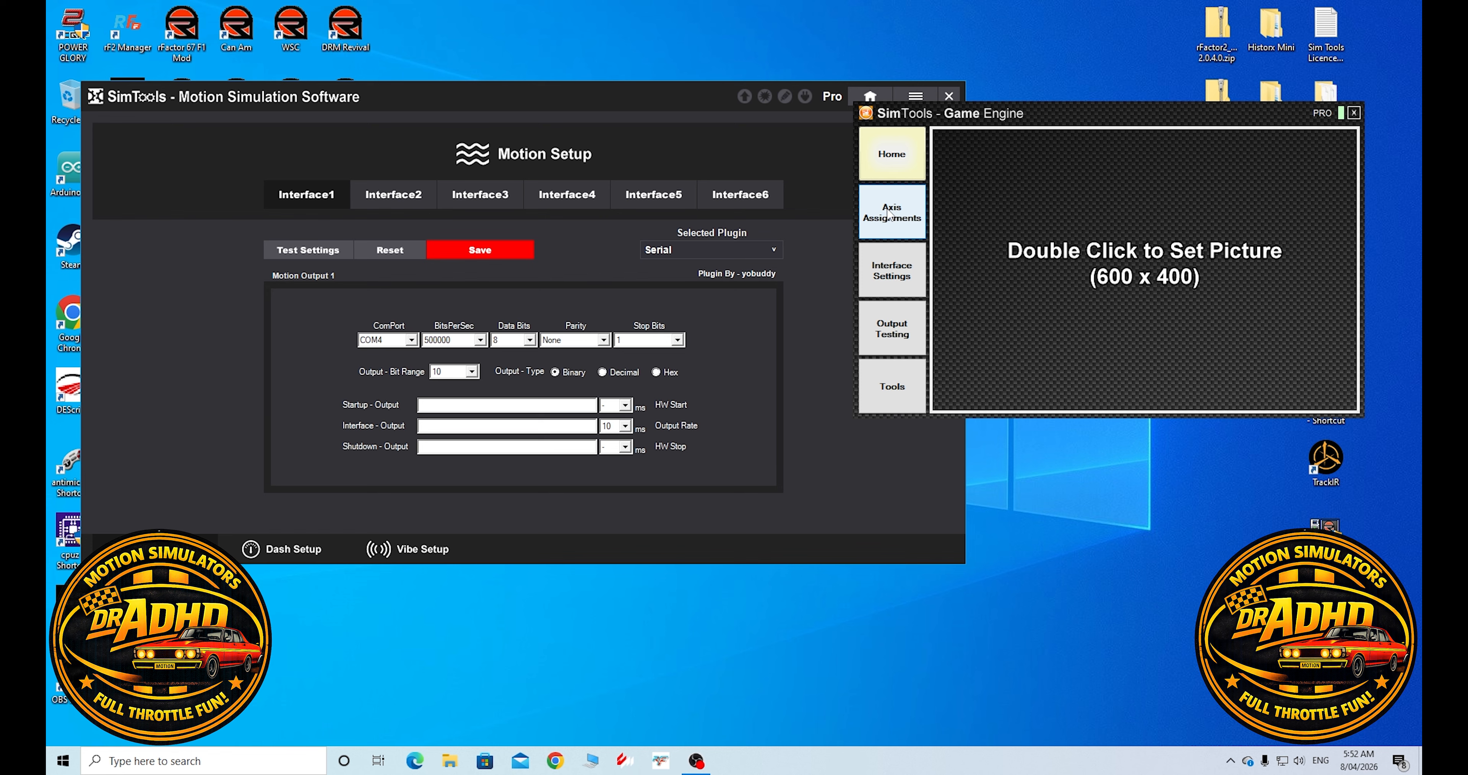
click(900, 274)
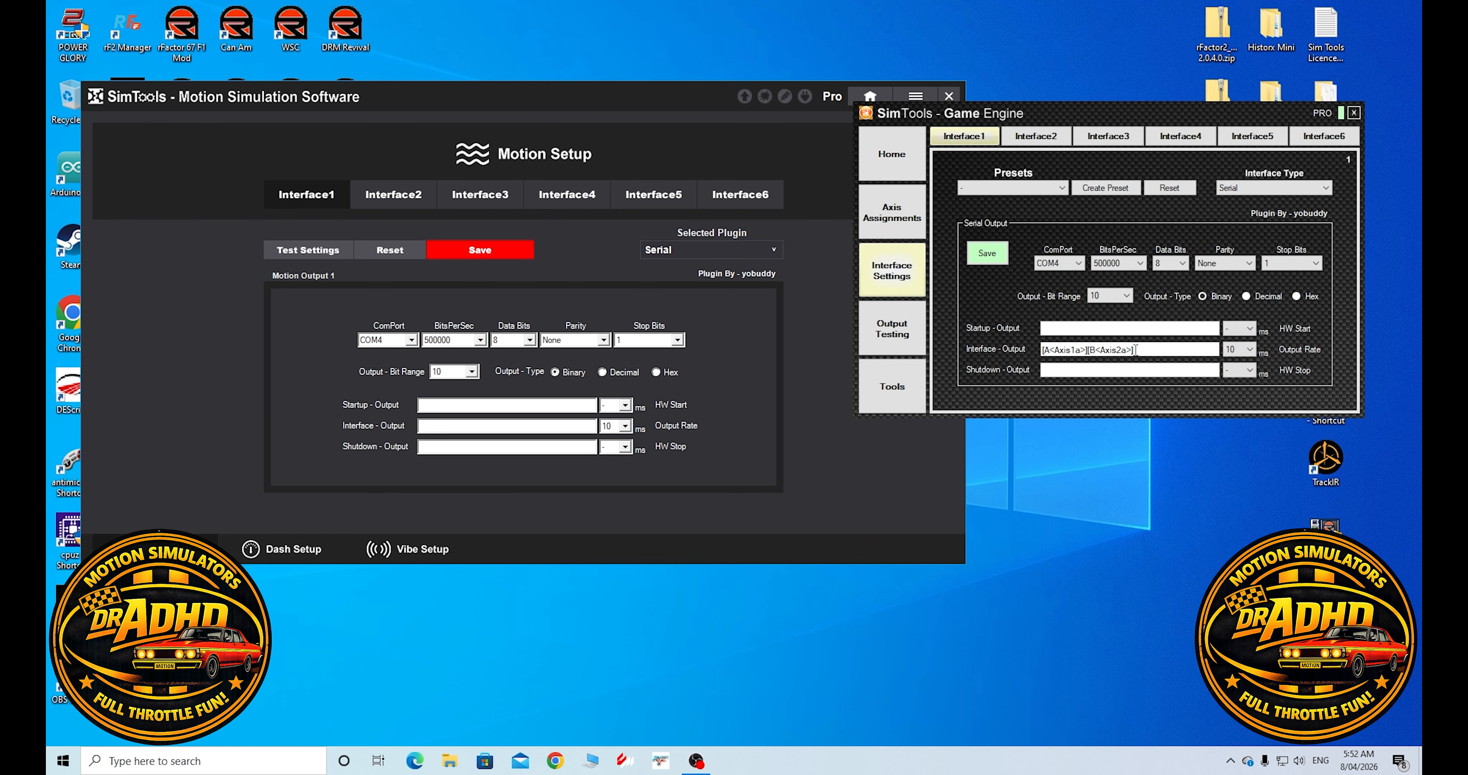
drag(1135, 350, 1042, 351)
key(ctrl+c)
right_click(1080, 346)
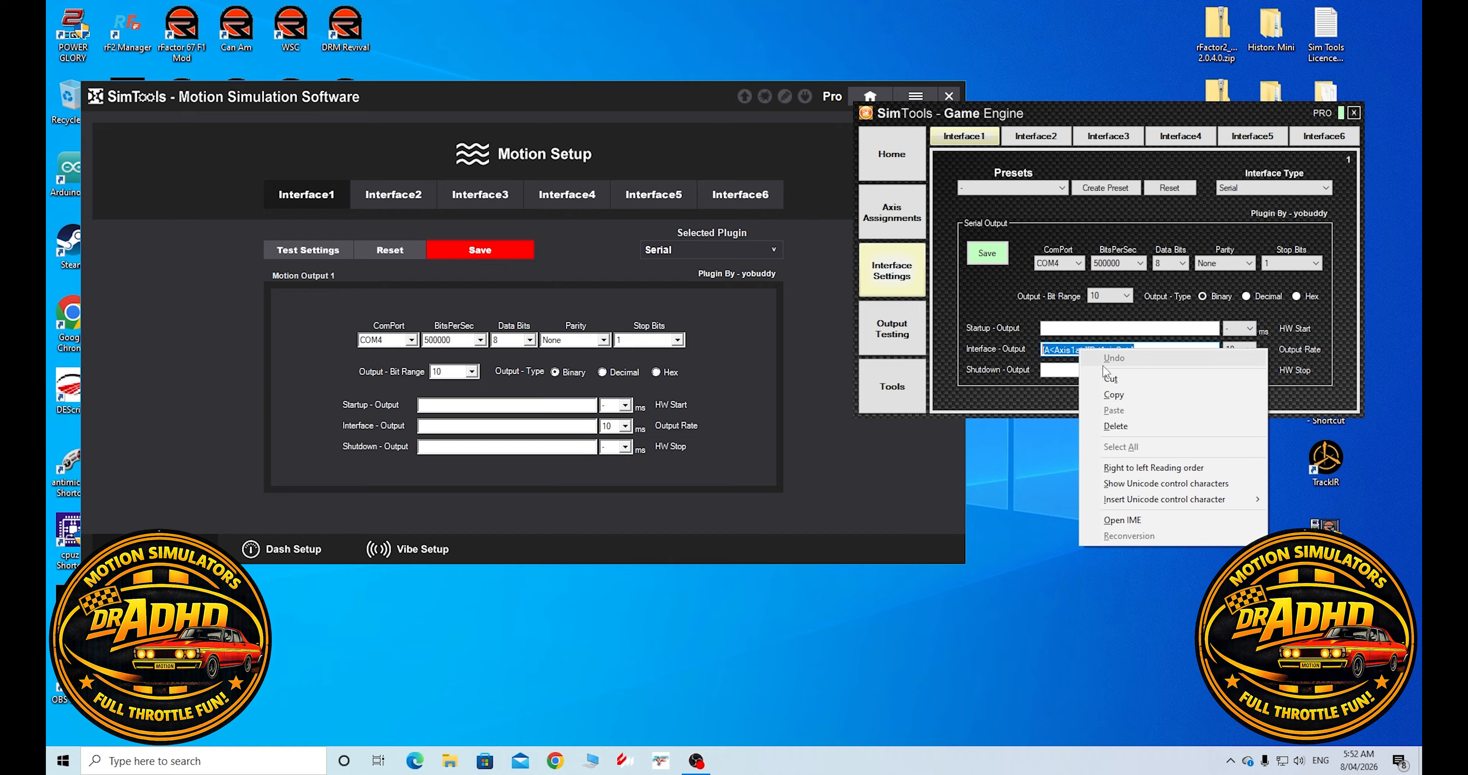
click(1113, 394)
- Back in Motion Setup, paste [A<Axis1a>][B<Axis2a>] as Interface1's interface output and save the settings
click(421, 427)
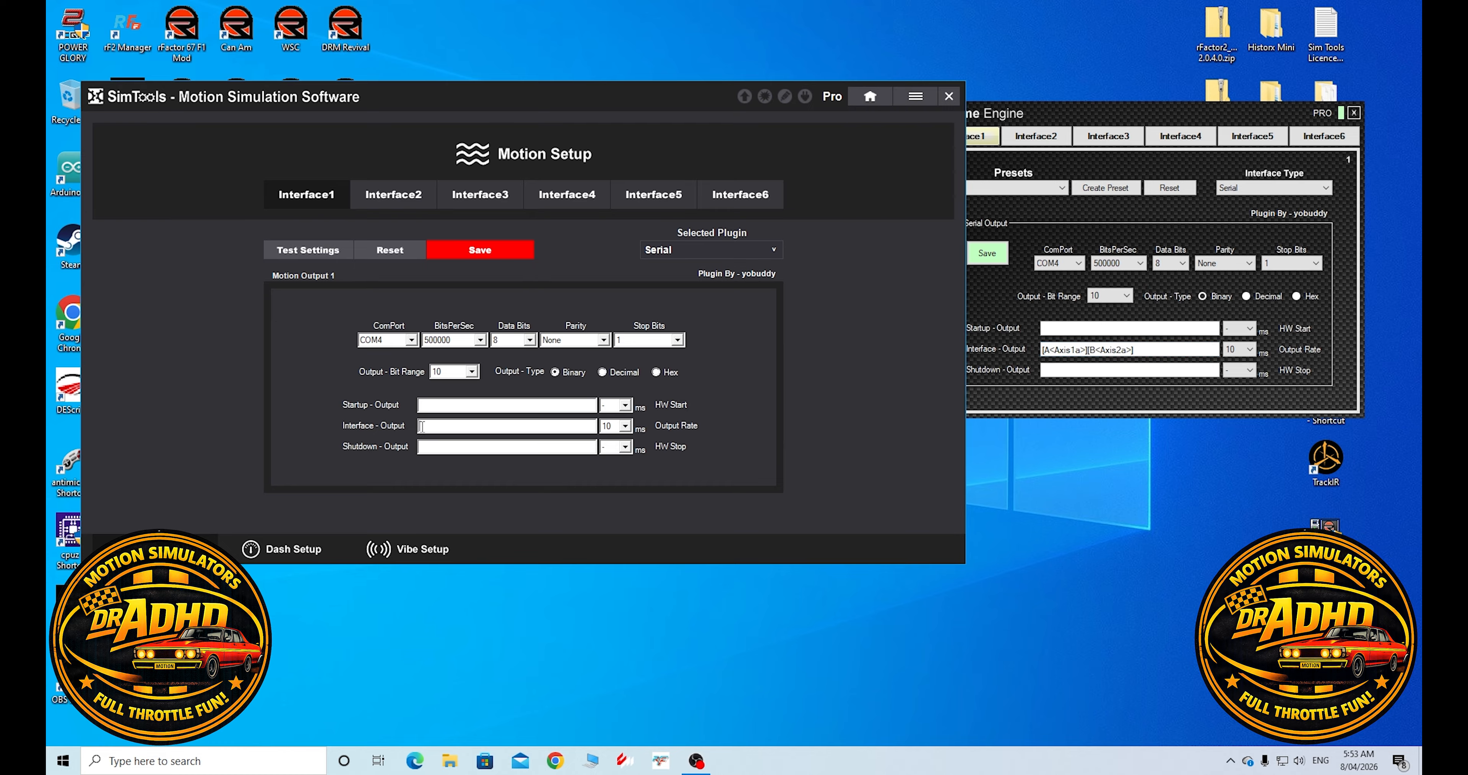
right_click(423, 425)
click(467, 488)
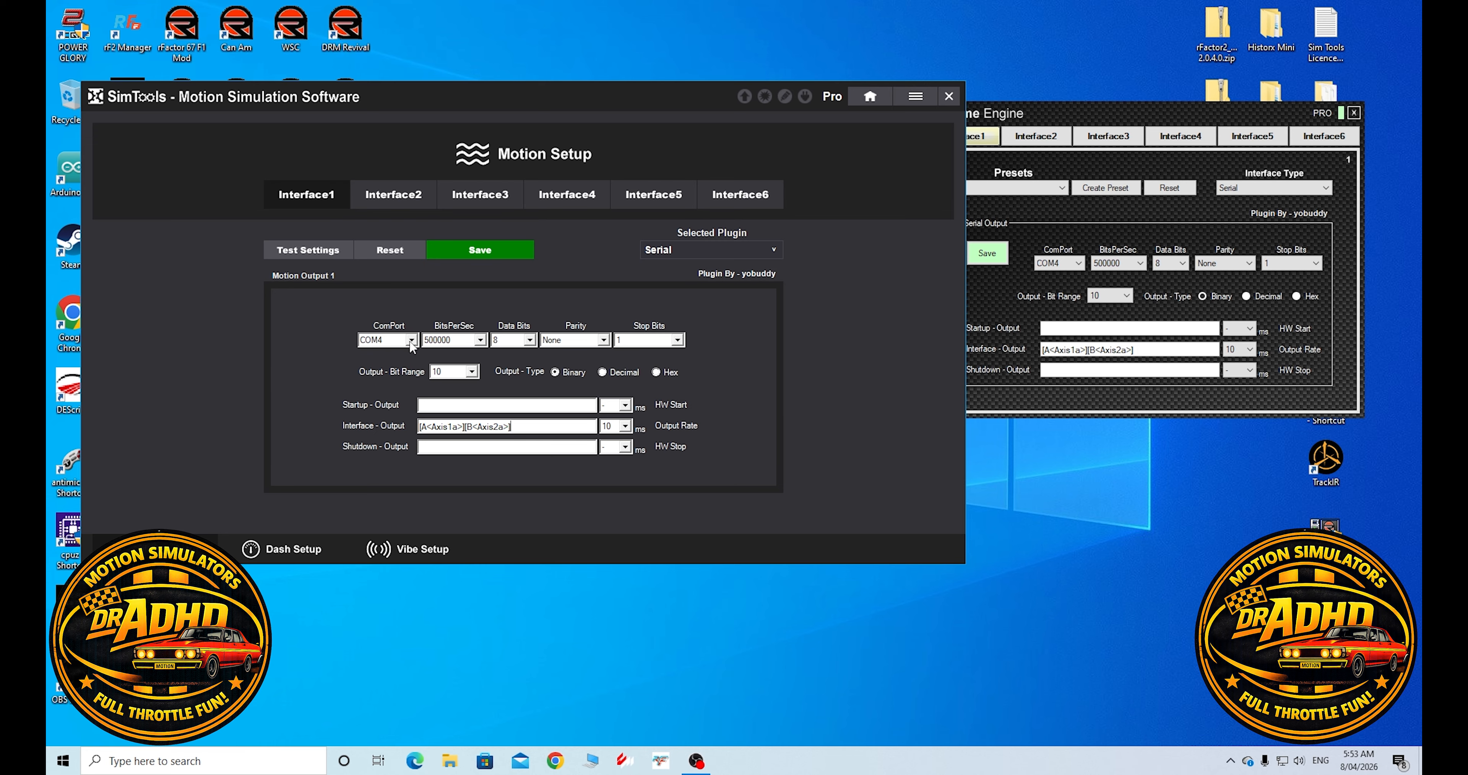
click(477, 246)
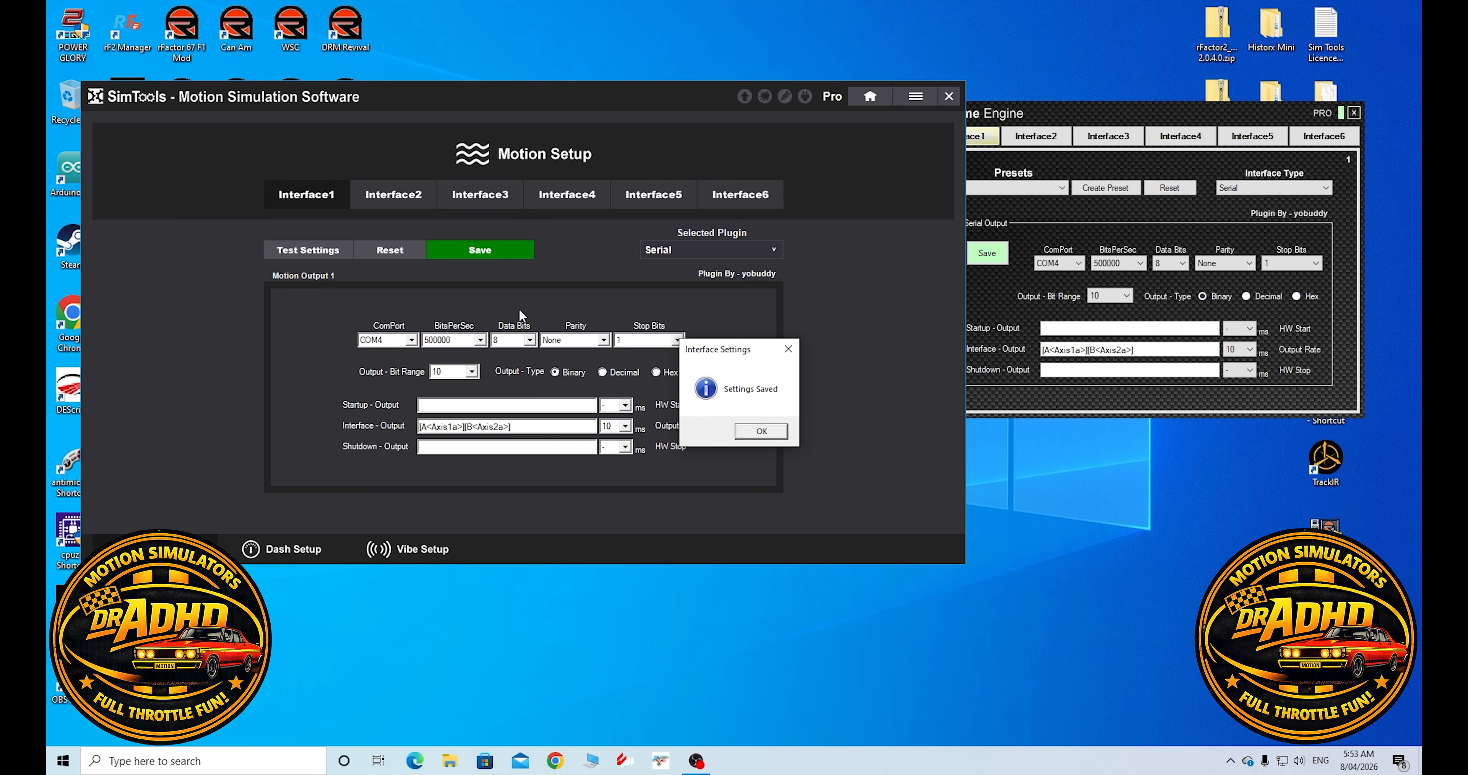
click(760, 431)
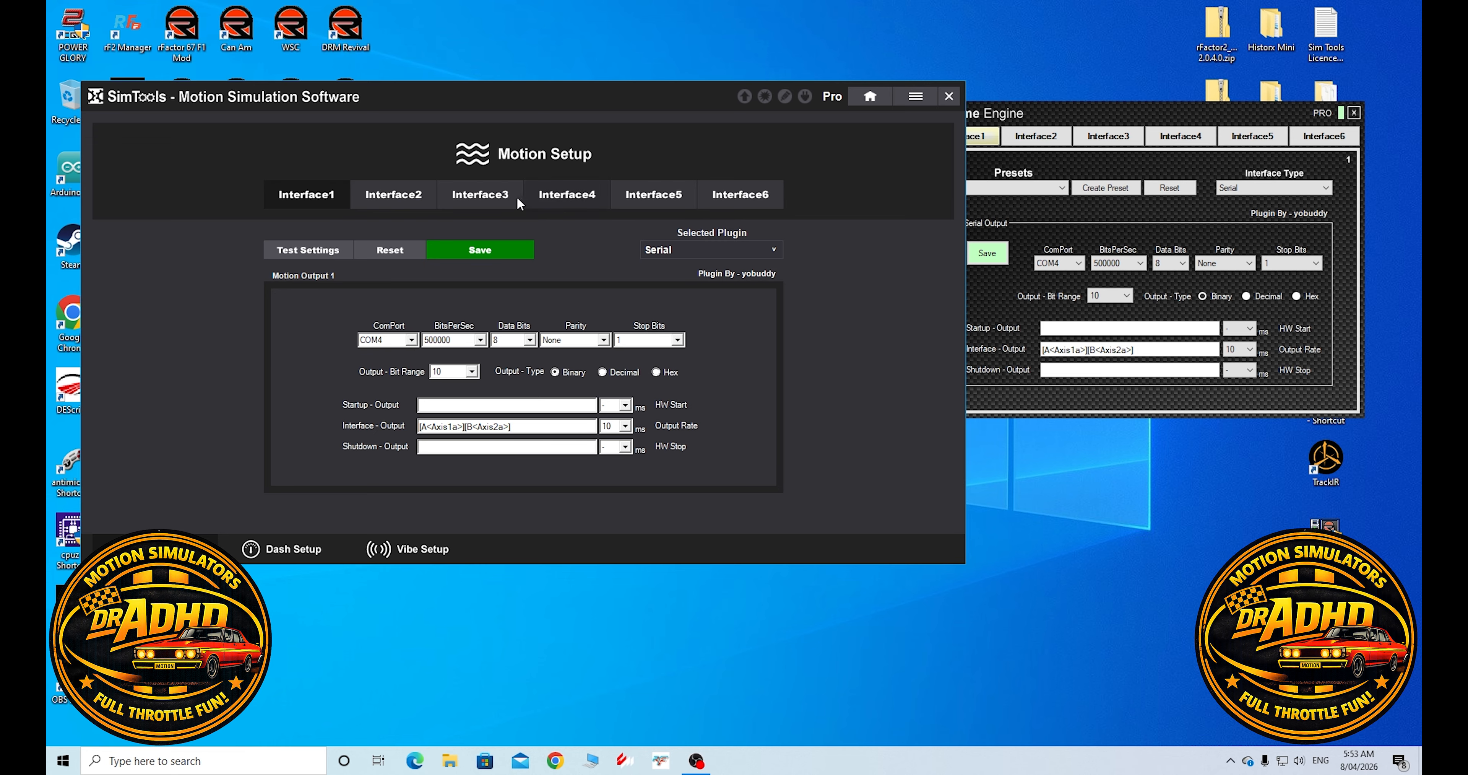
- Assign the Serial plugin to Interface2 and set its ComPort to COM3
click(401, 196)
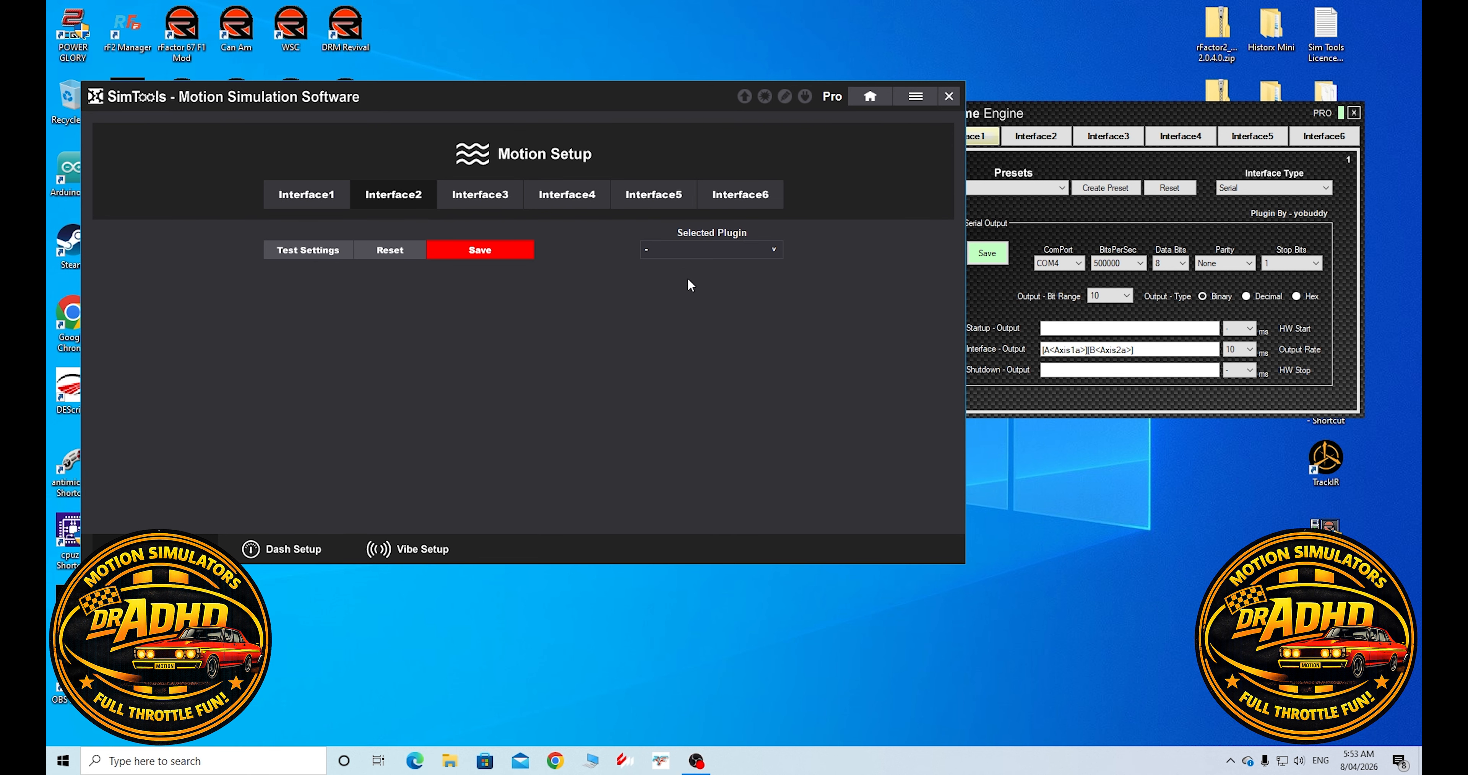
click(774, 251)
click(661, 284)
click(411, 340)
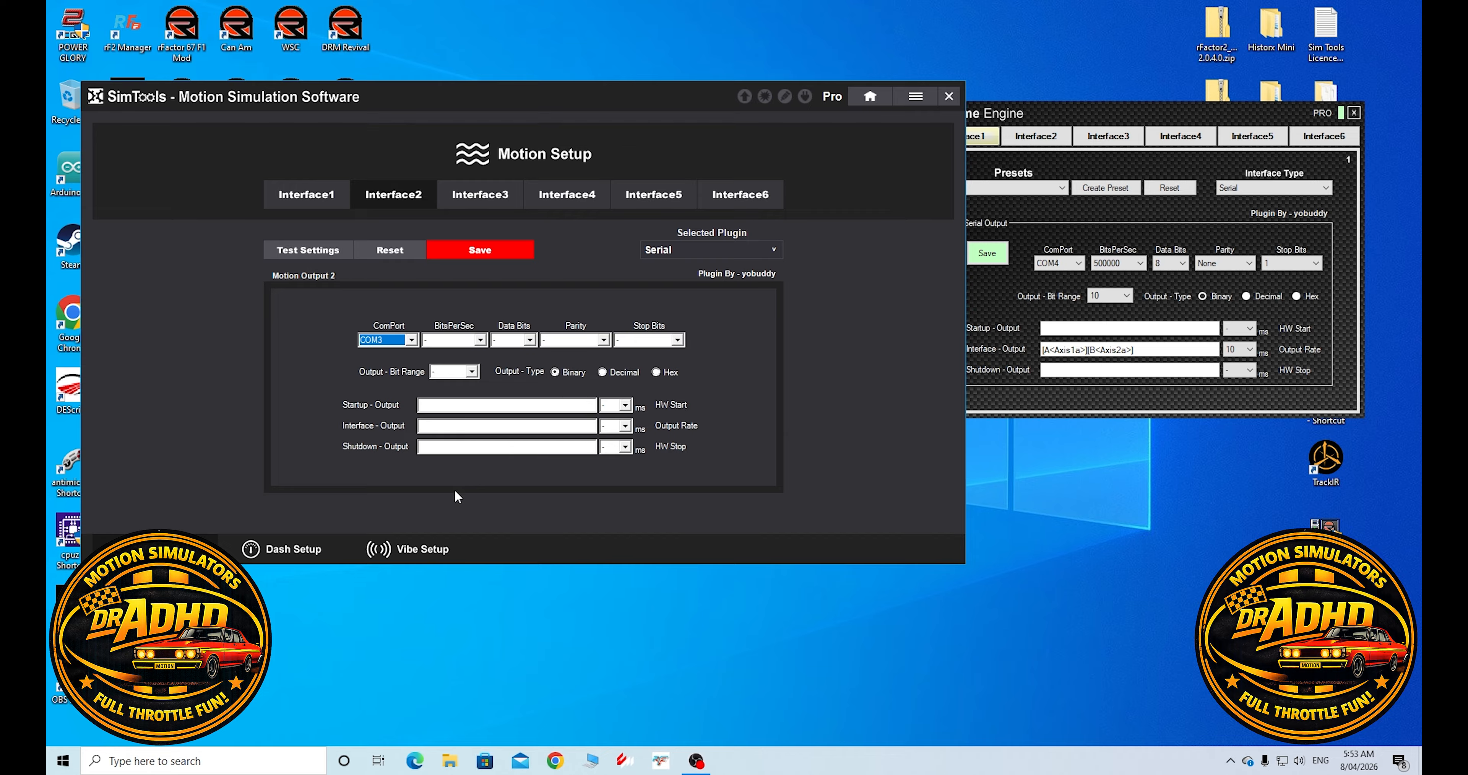
- Set Interface2's serial parameters to 500000 bits per second, 8 data bits, parity None and 1 stop bit
click(481, 340)
click(449, 464)
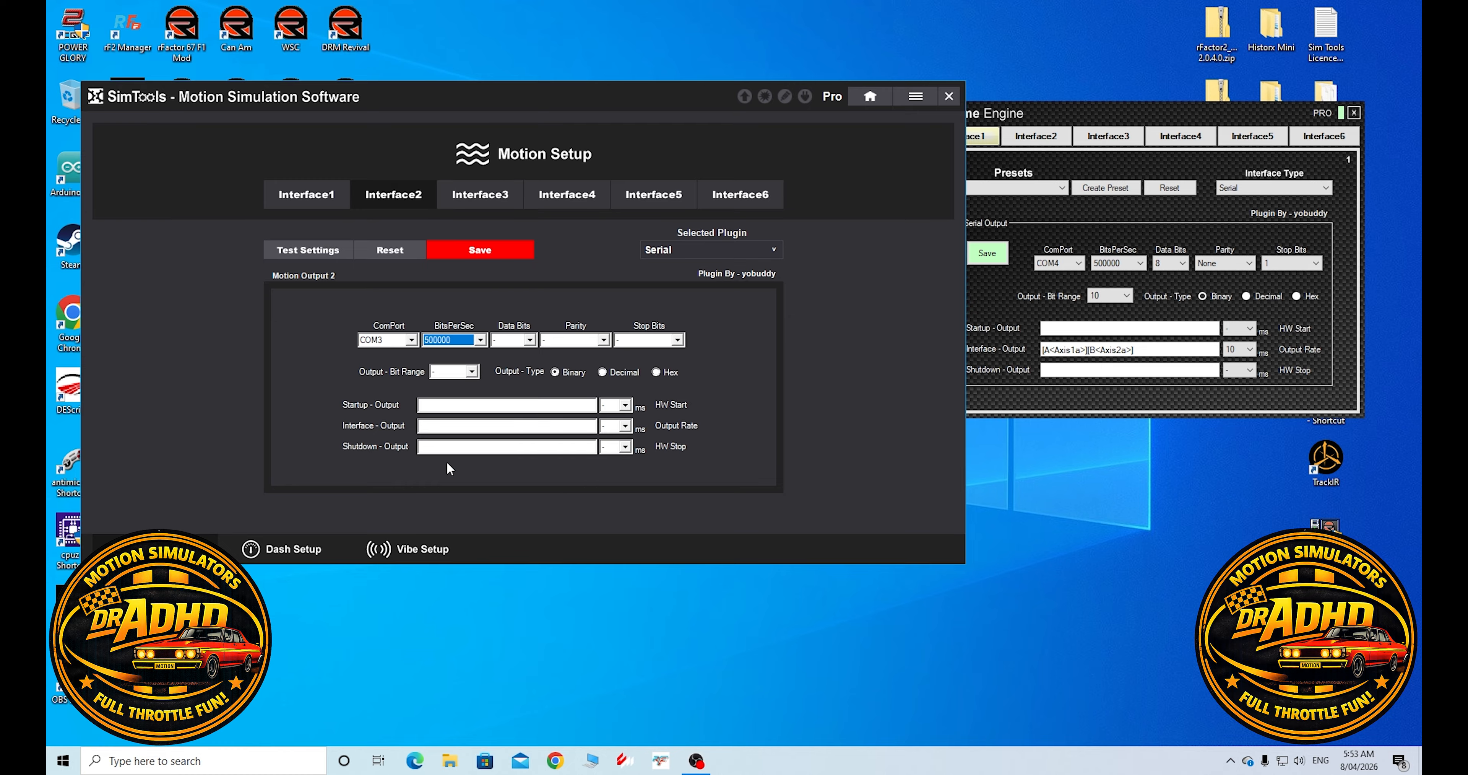
click(530, 340)
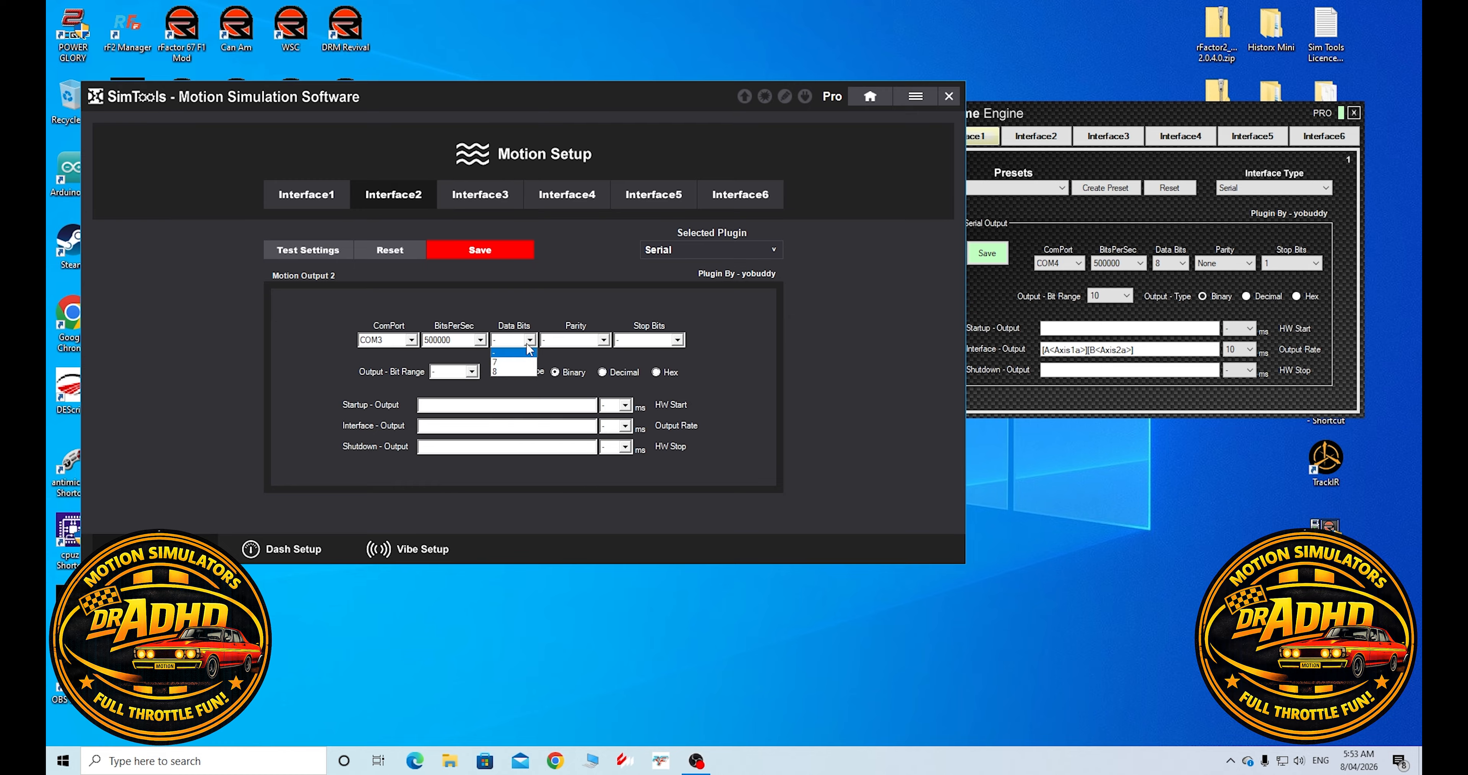
click(519, 372)
click(603, 340)
click(570, 350)
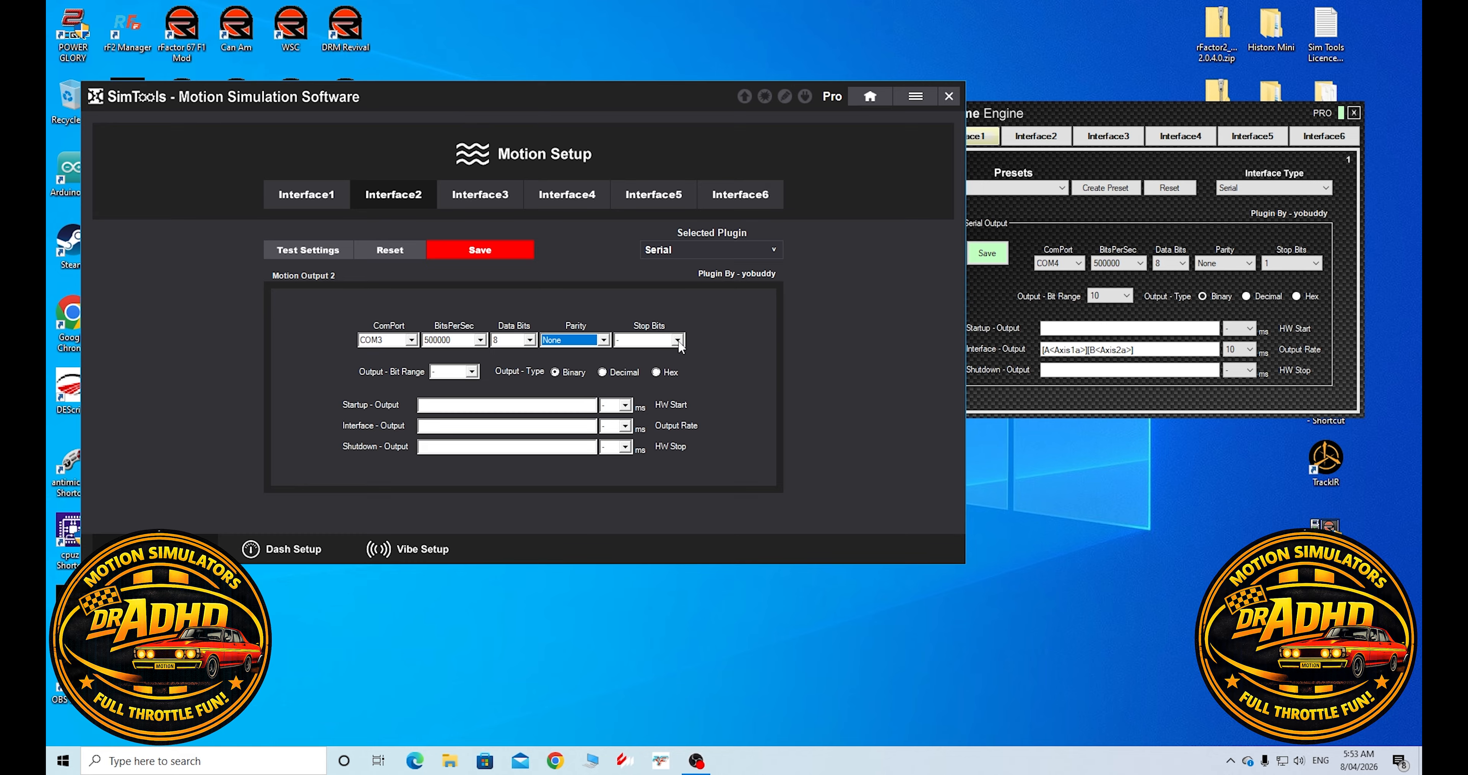
click(677, 340)
click(641, 359)
- Set Interface2's output bit range to 10, output type to Binary and interface output rate to 10 ms
click(471, 371)
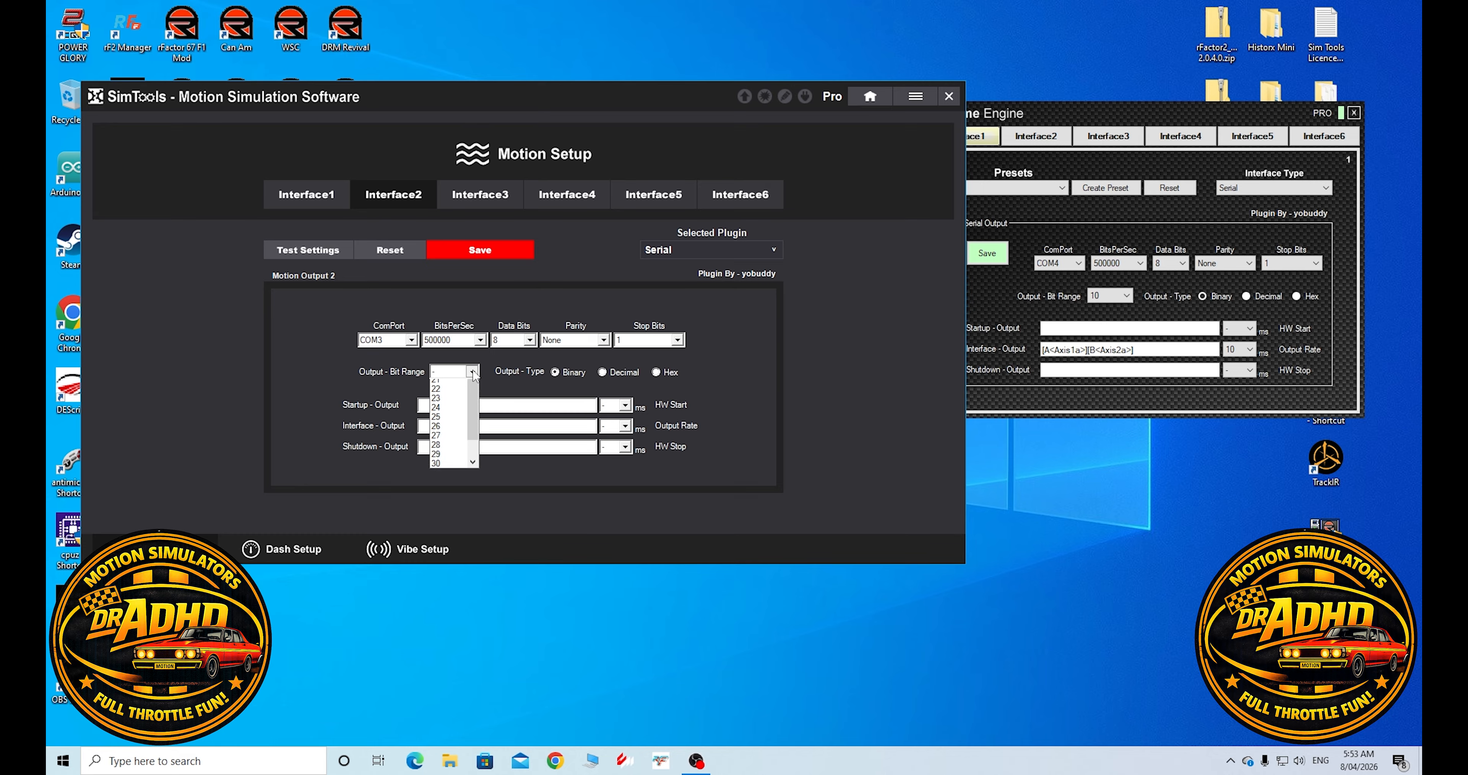
click(450, 422)
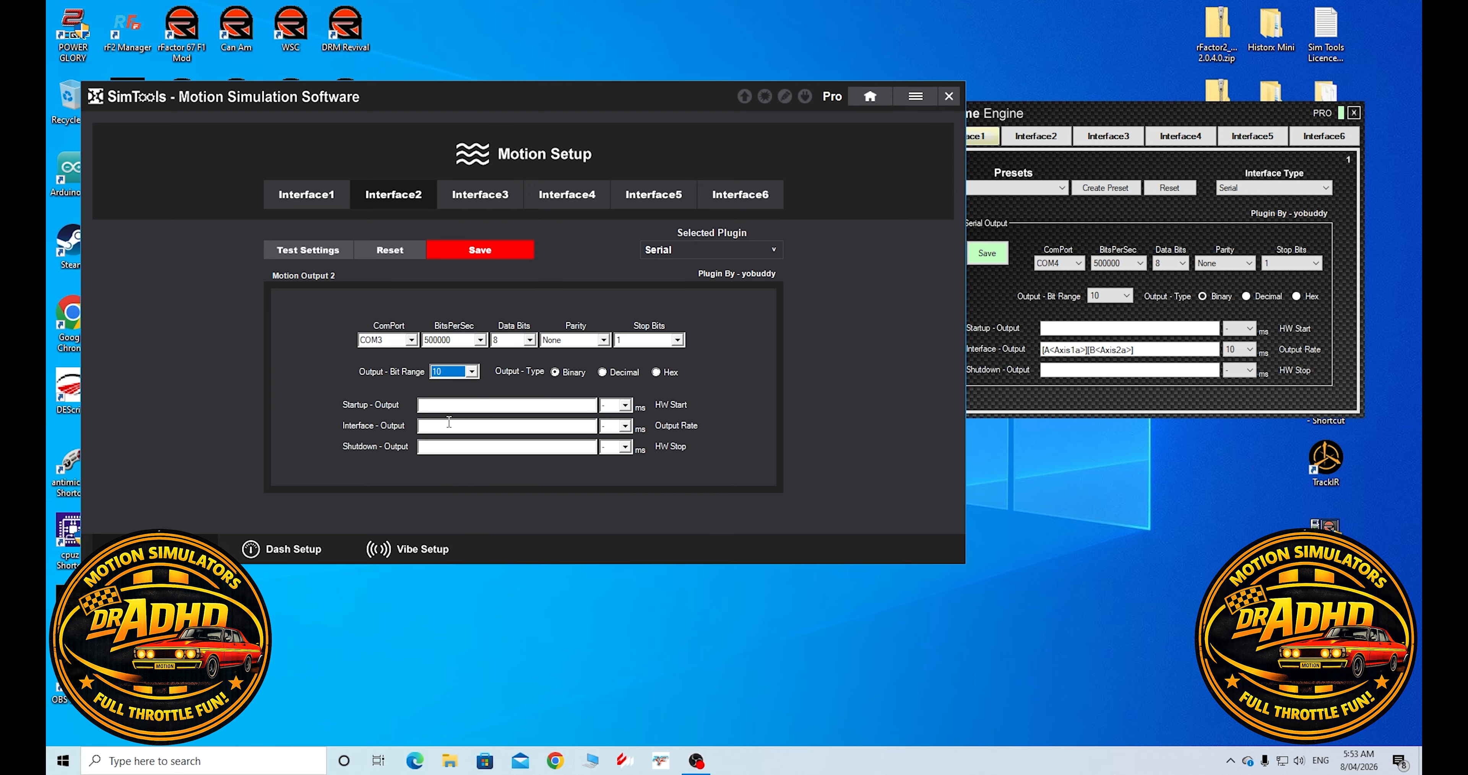
click(555, 373)
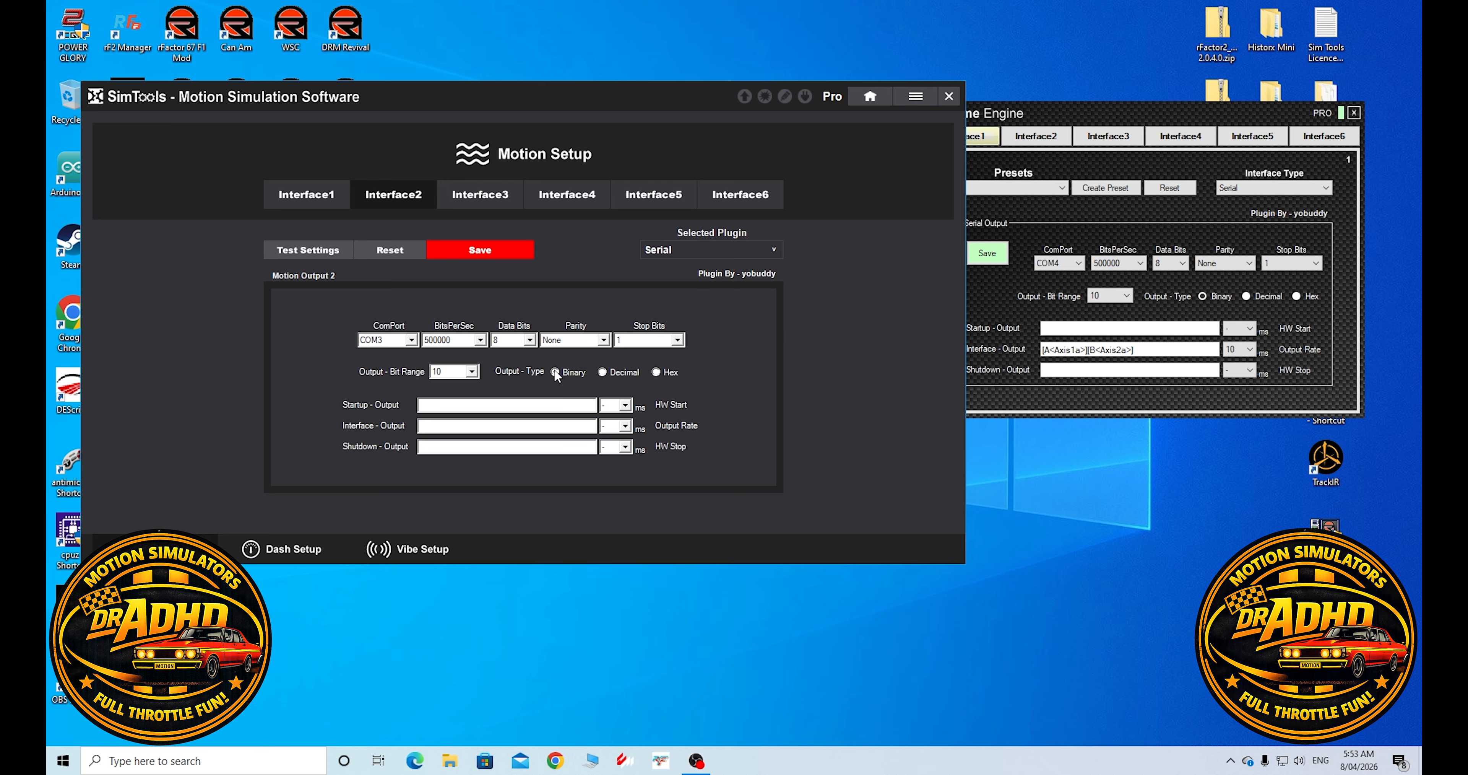
click(625, 426)
scroll(618, 502, down, 2)
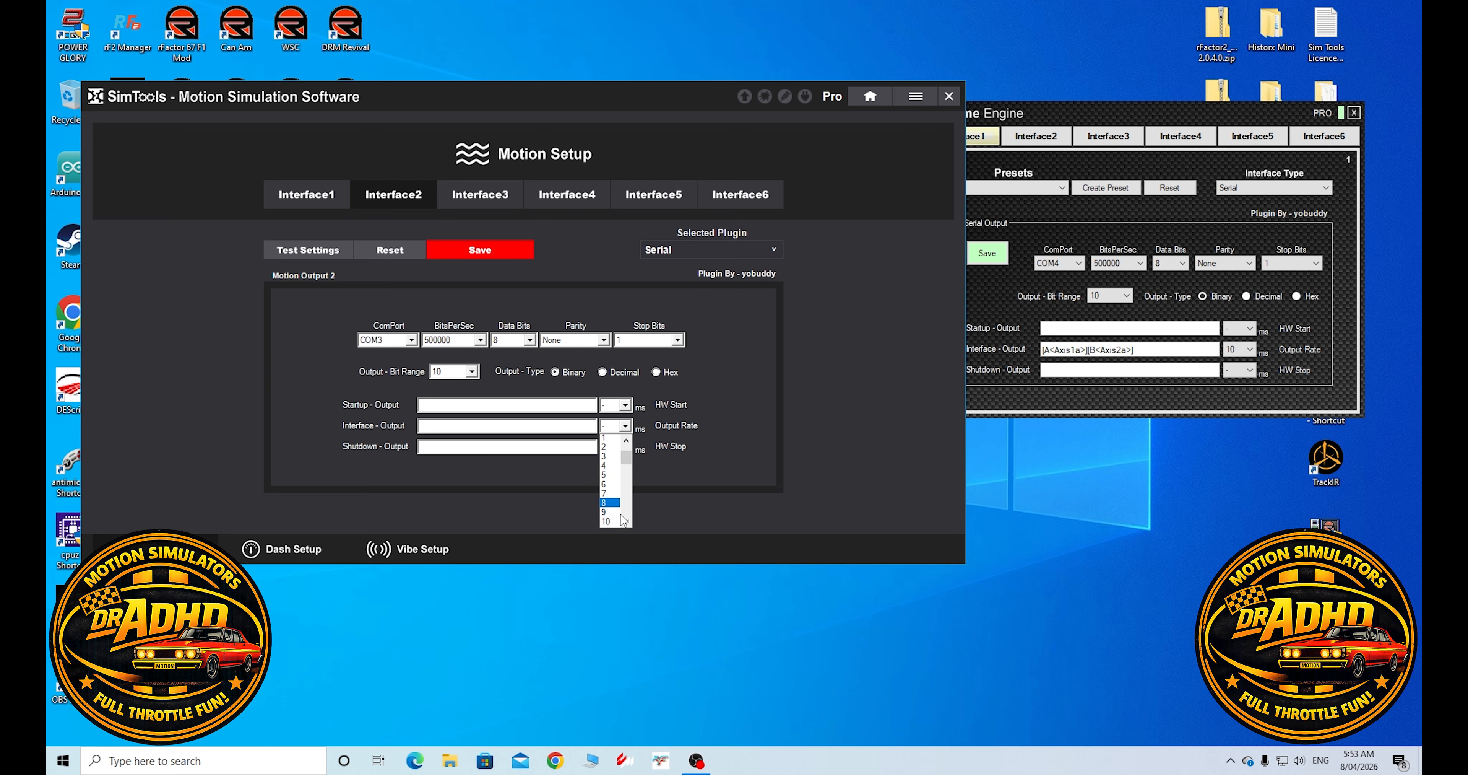
click(615, 504)
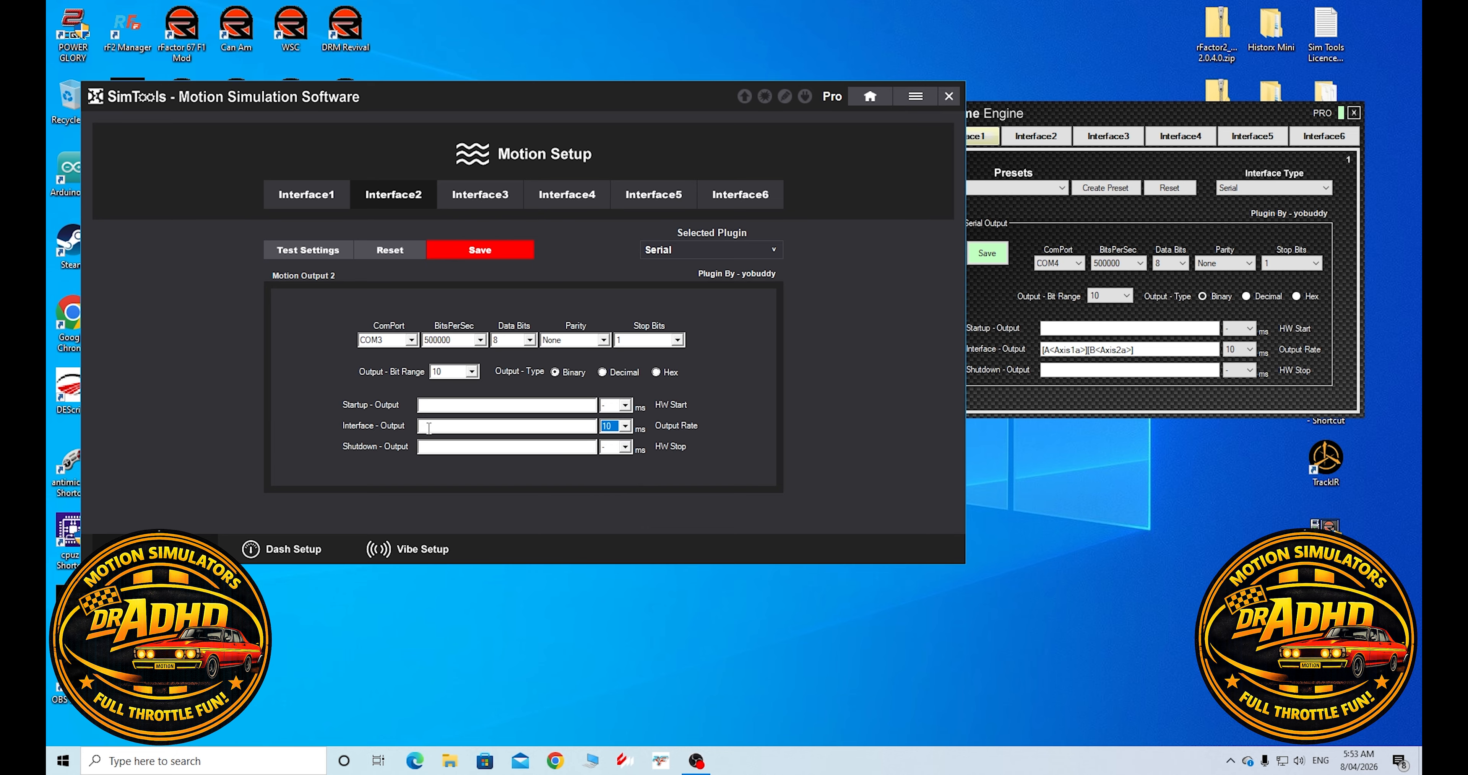
- In Game Engine, compare the output strings of Interface1 and Interface2, and copy Interface2's string [A<Axis1b>][B<Axis2b>]
click(1043, 112)
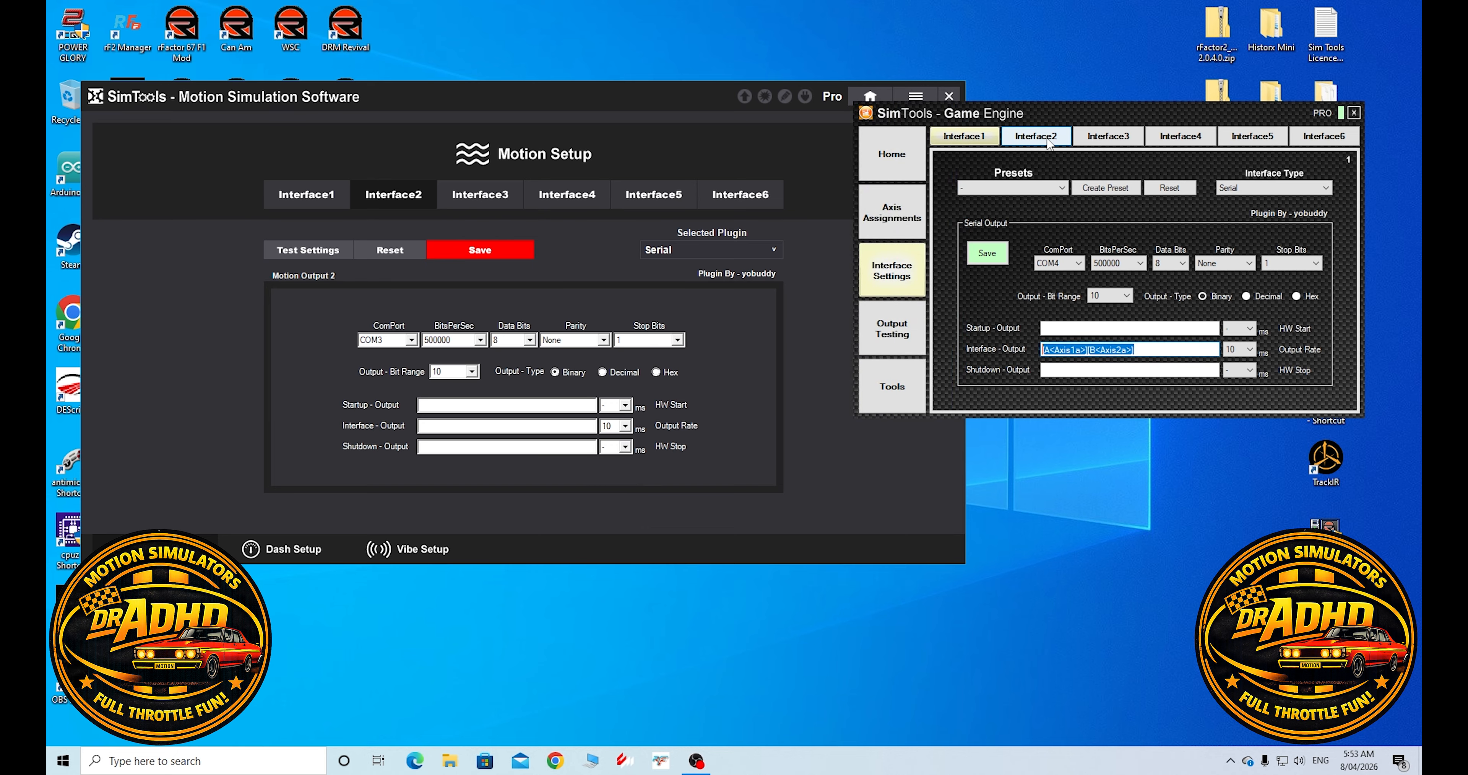
click(1048, 137)
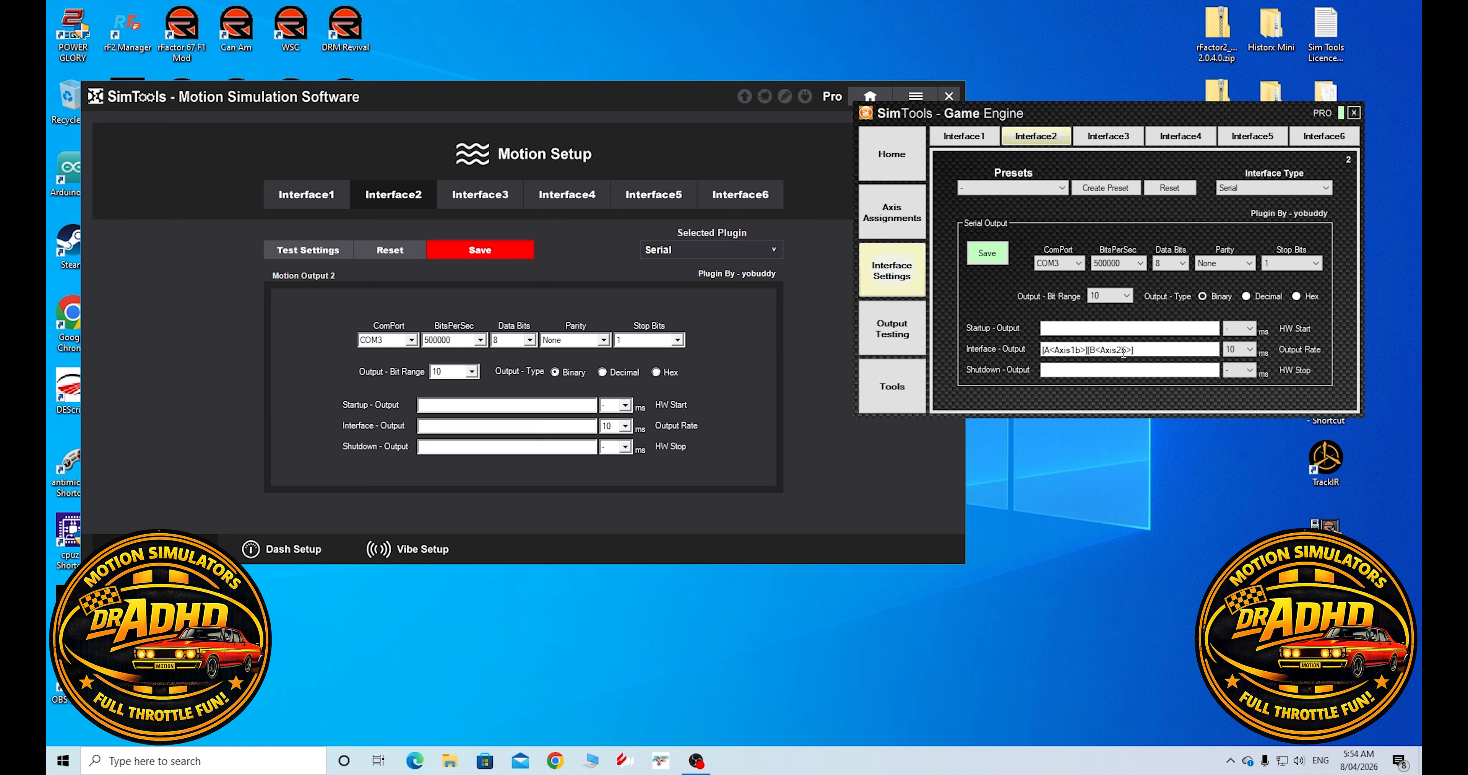
click(985, 138)
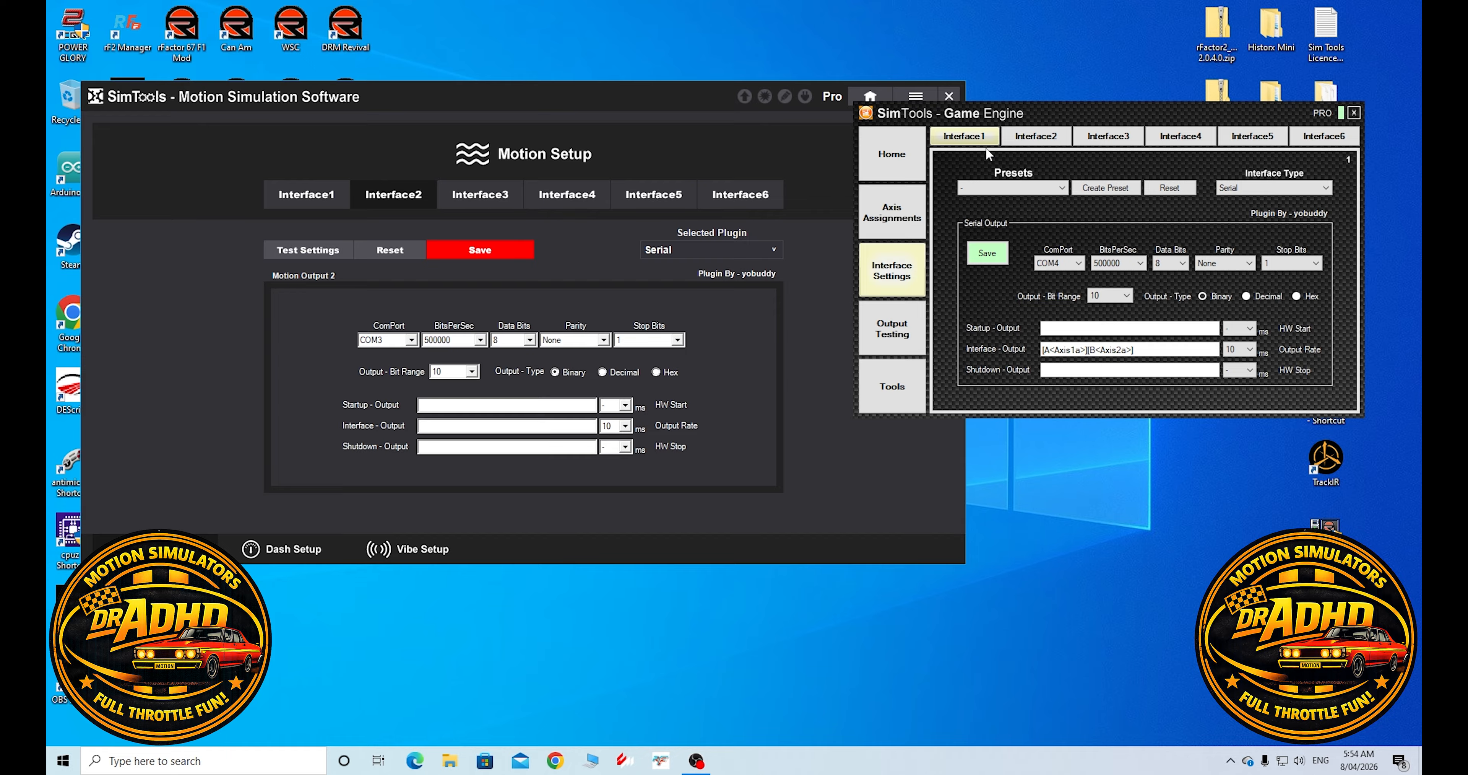
click(1037, 139)
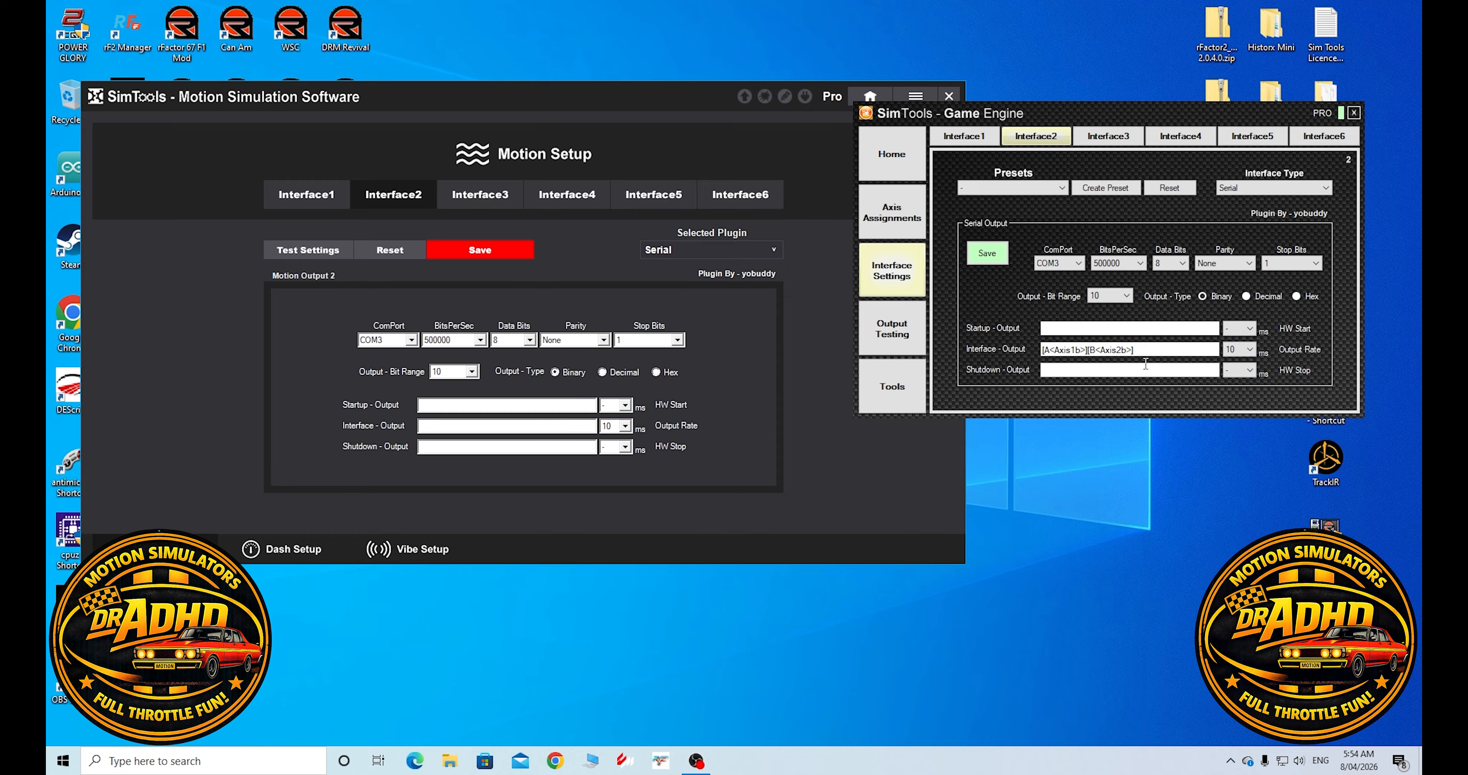
drag(1134, 350, 1042, 351)
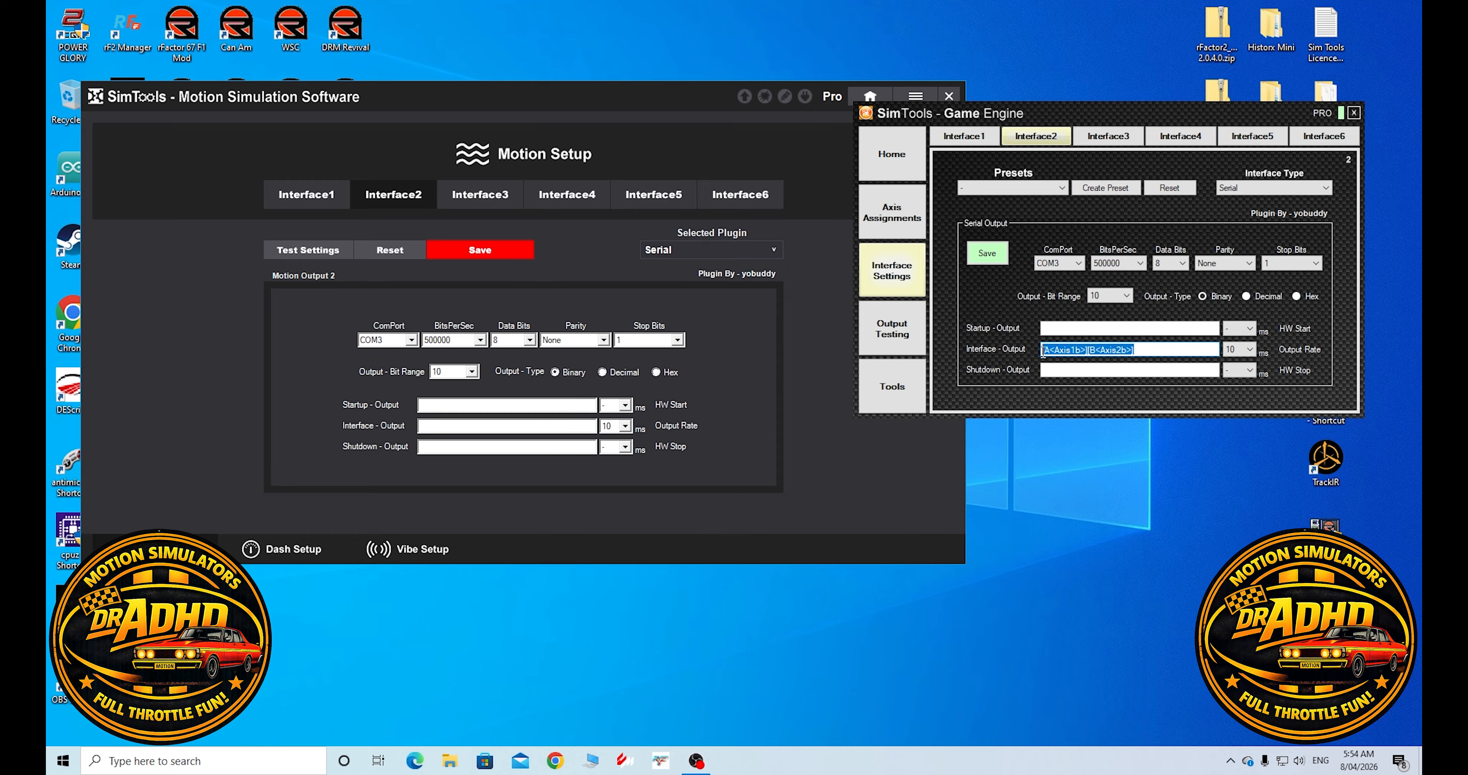
right_click(1073, 352)
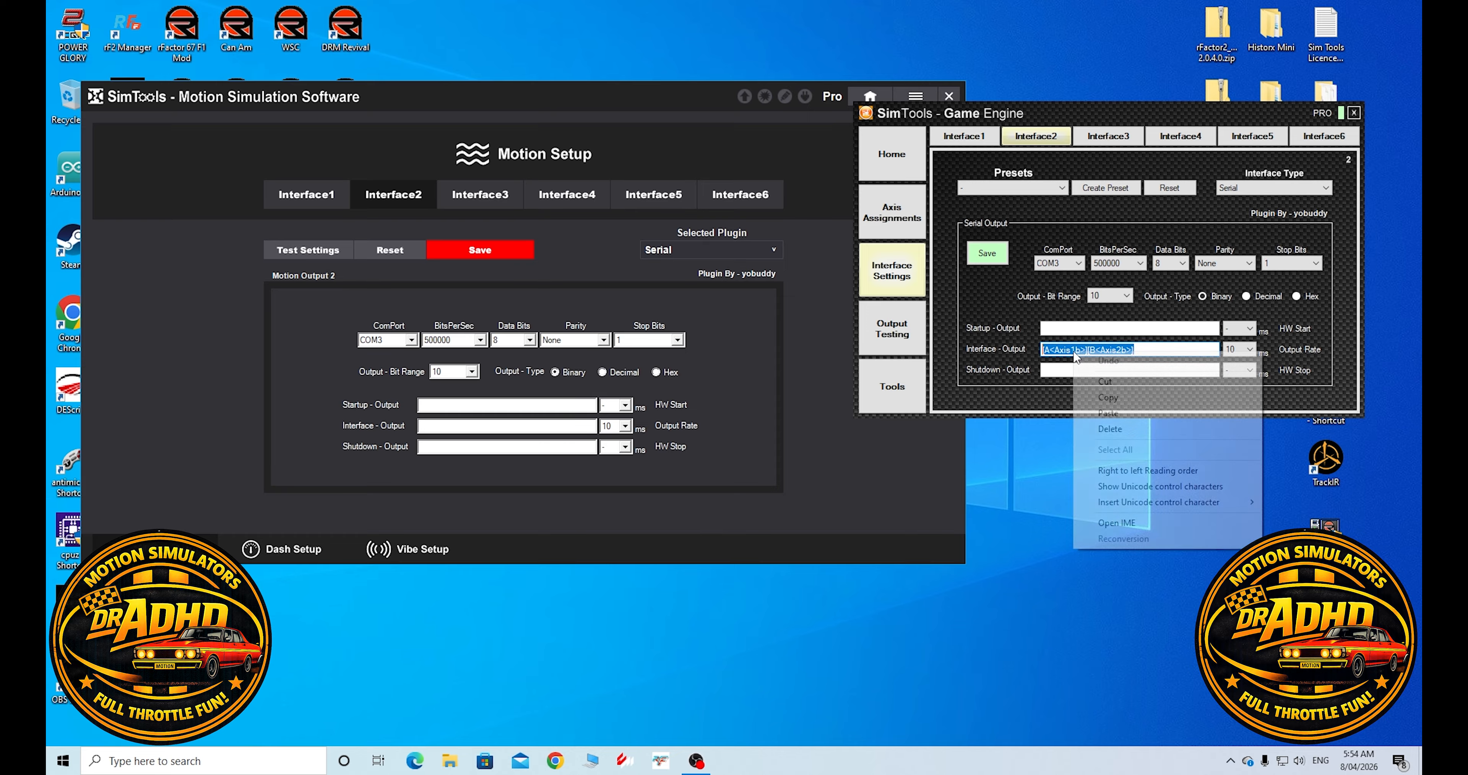
click(1109, 399)
- Paste [A<Axis1b>][B<Axis2b>] as Interface2's interface output in Motion Setup, save it and return to Interface1
click(431, 426)
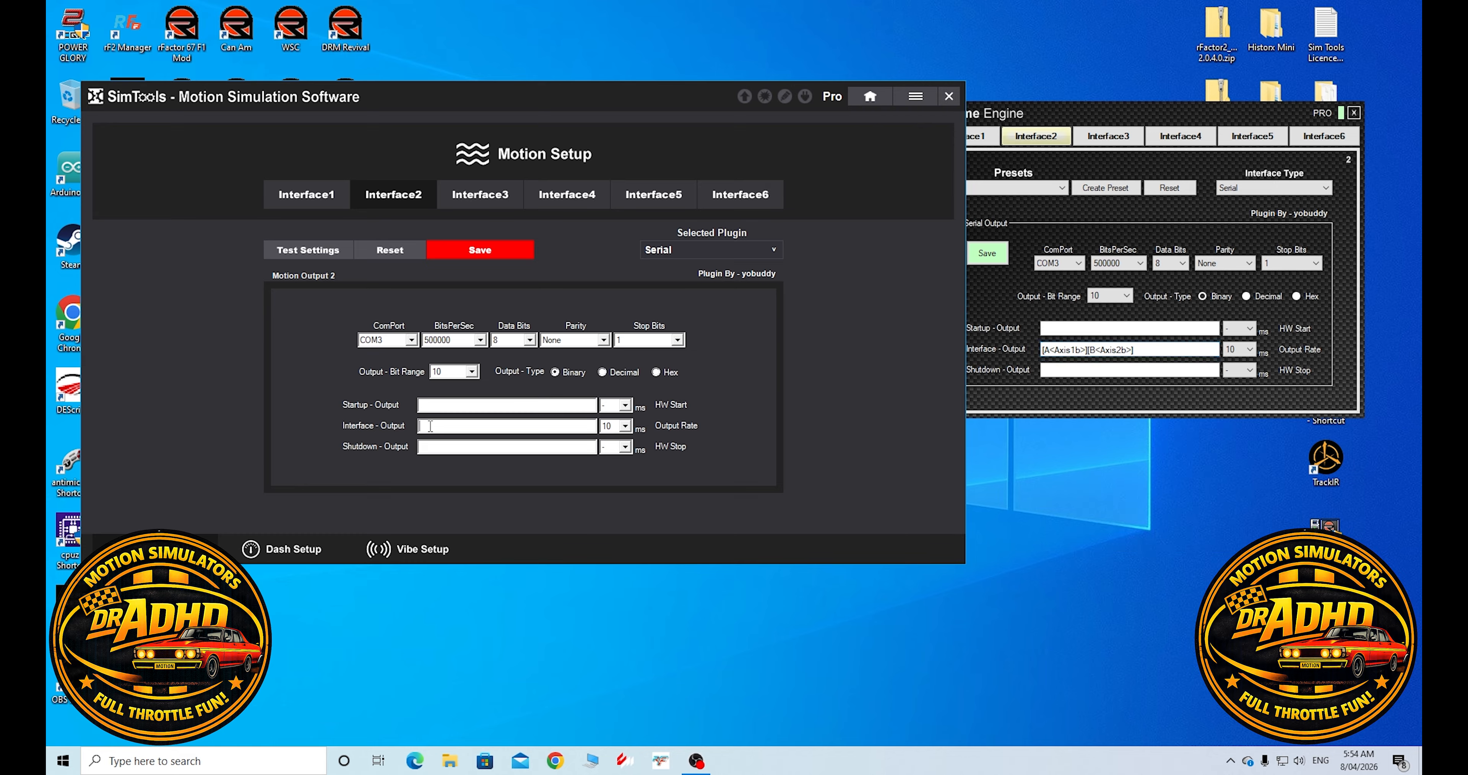
right_click(431, 425)
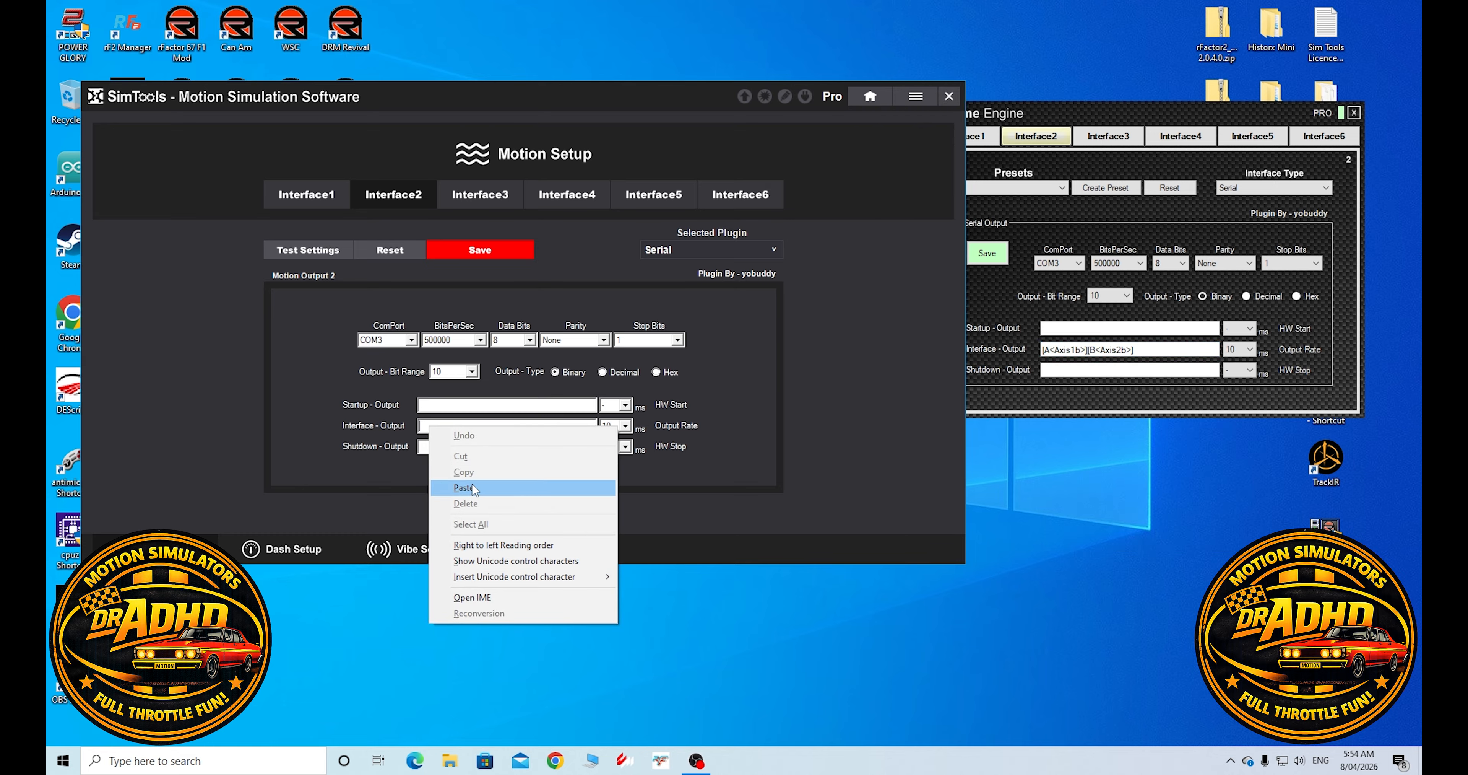
click(496, 487)
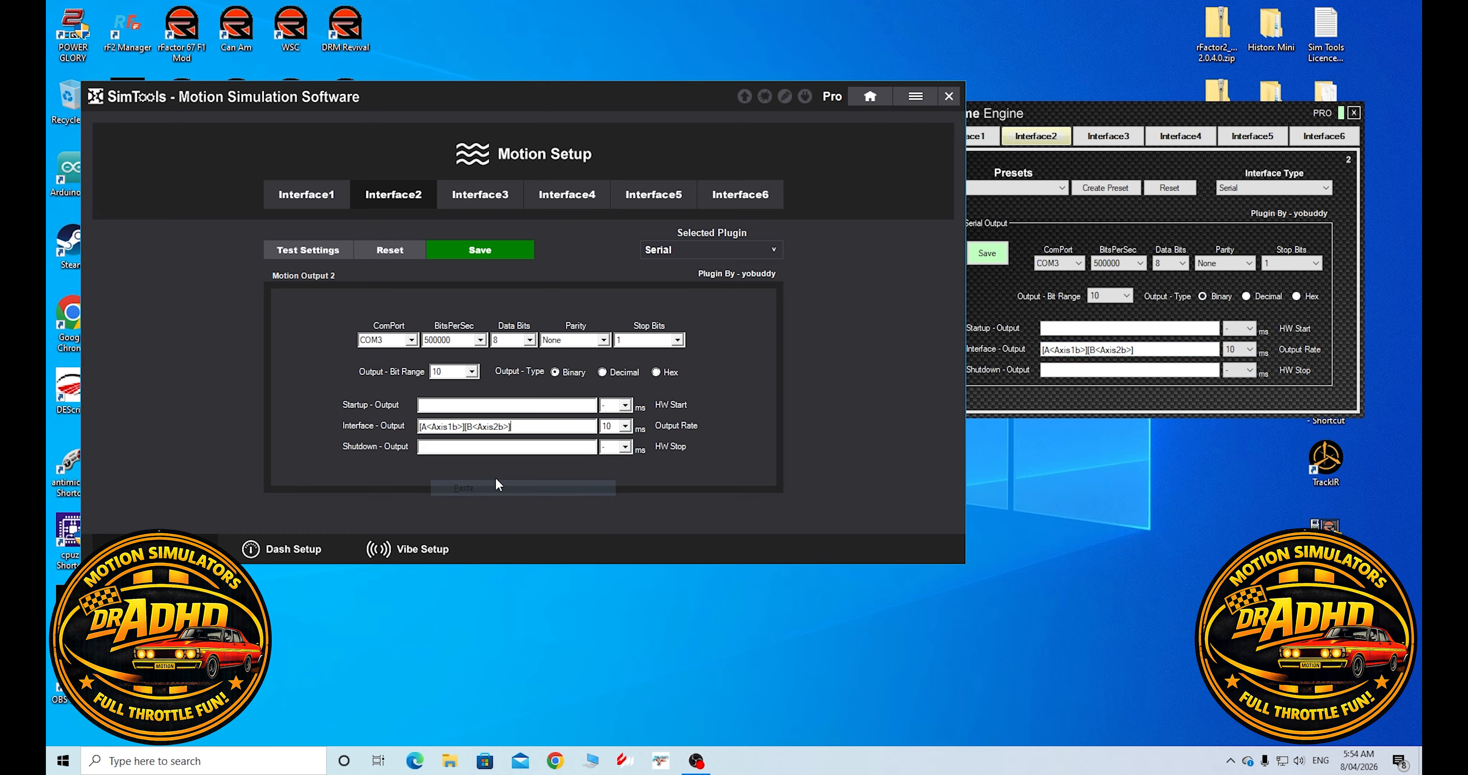
click(487, 248)
click(761, 433)
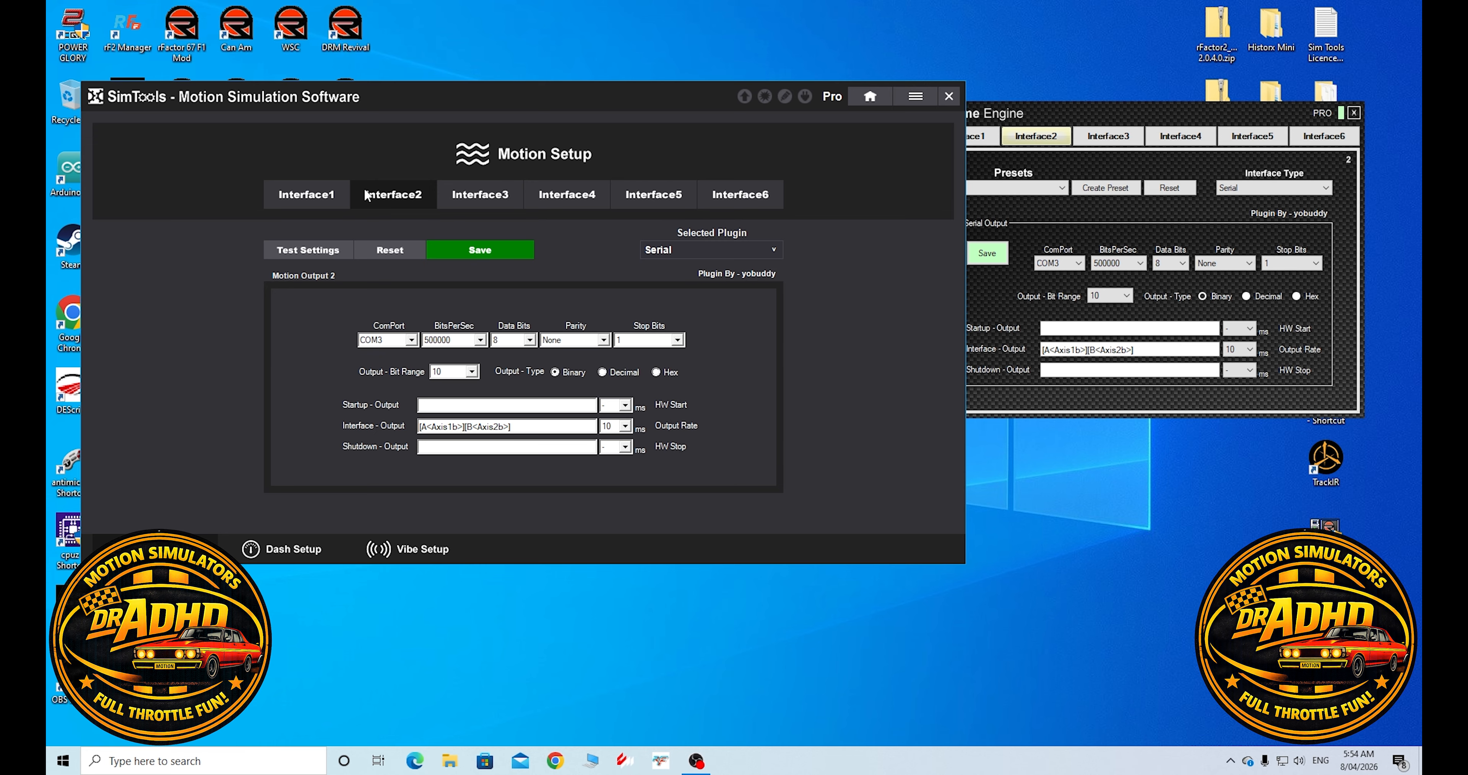
click(315, 196)
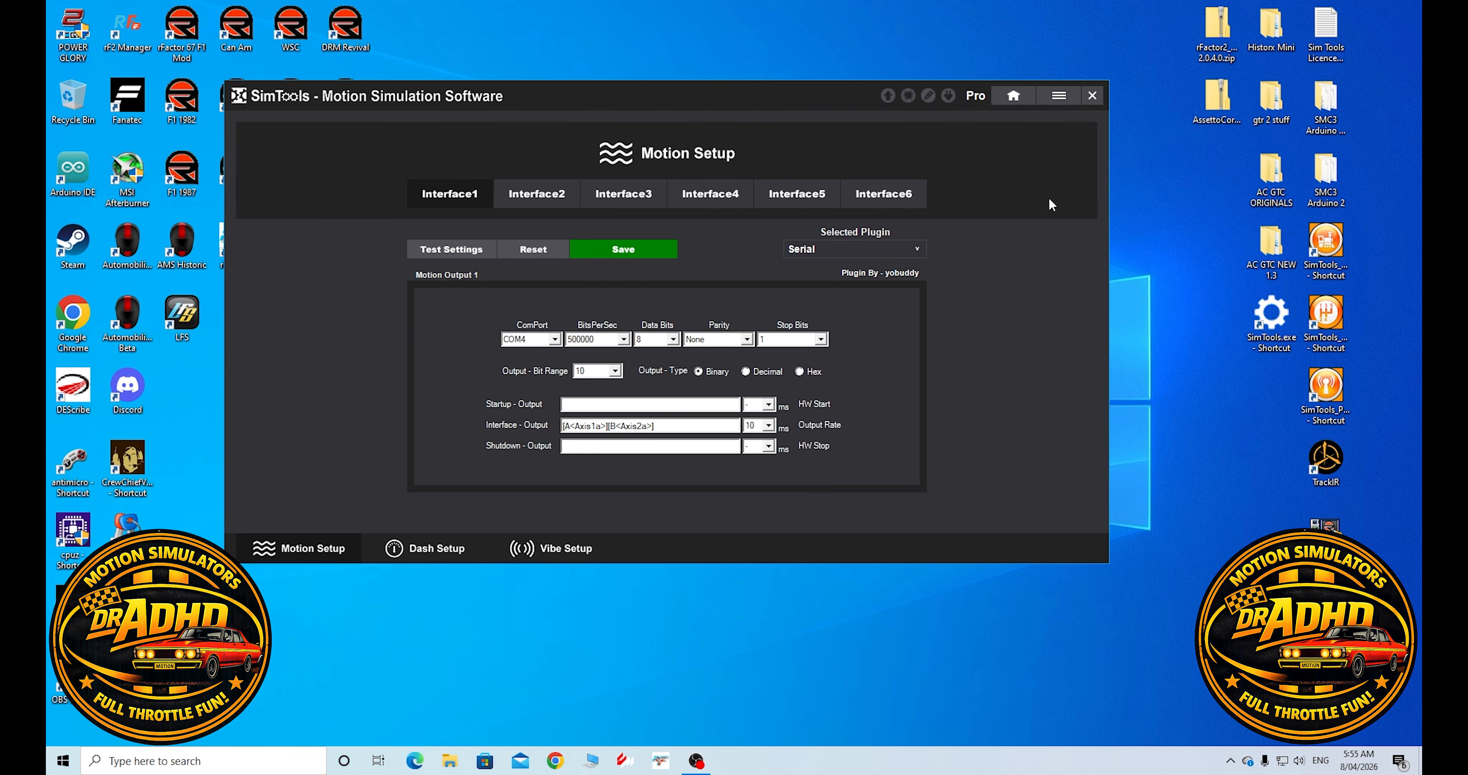
- Install the Assetto Corsa game plugin from the Plugin Manager
click(1014, 97)
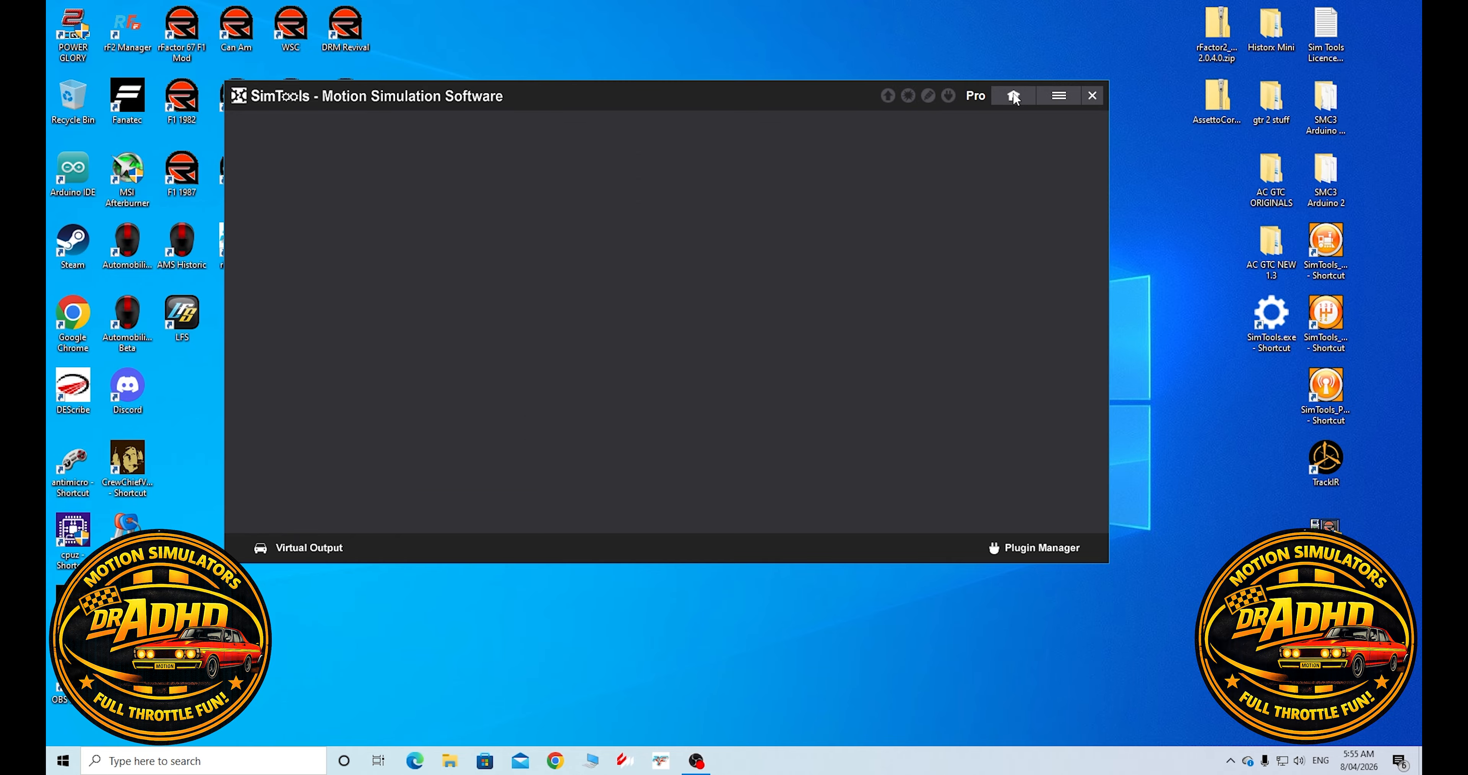
click(1044, 548)
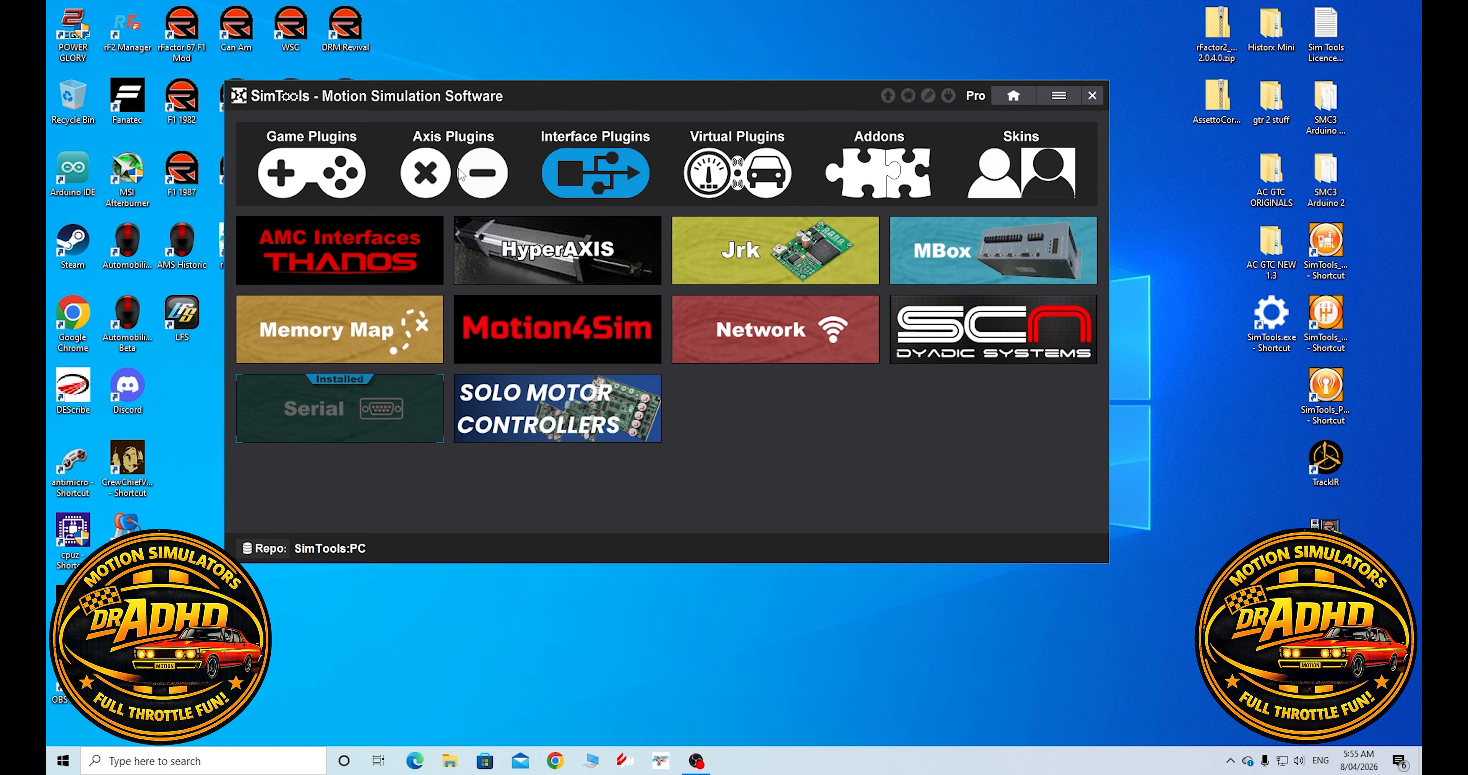
click(310, 169)
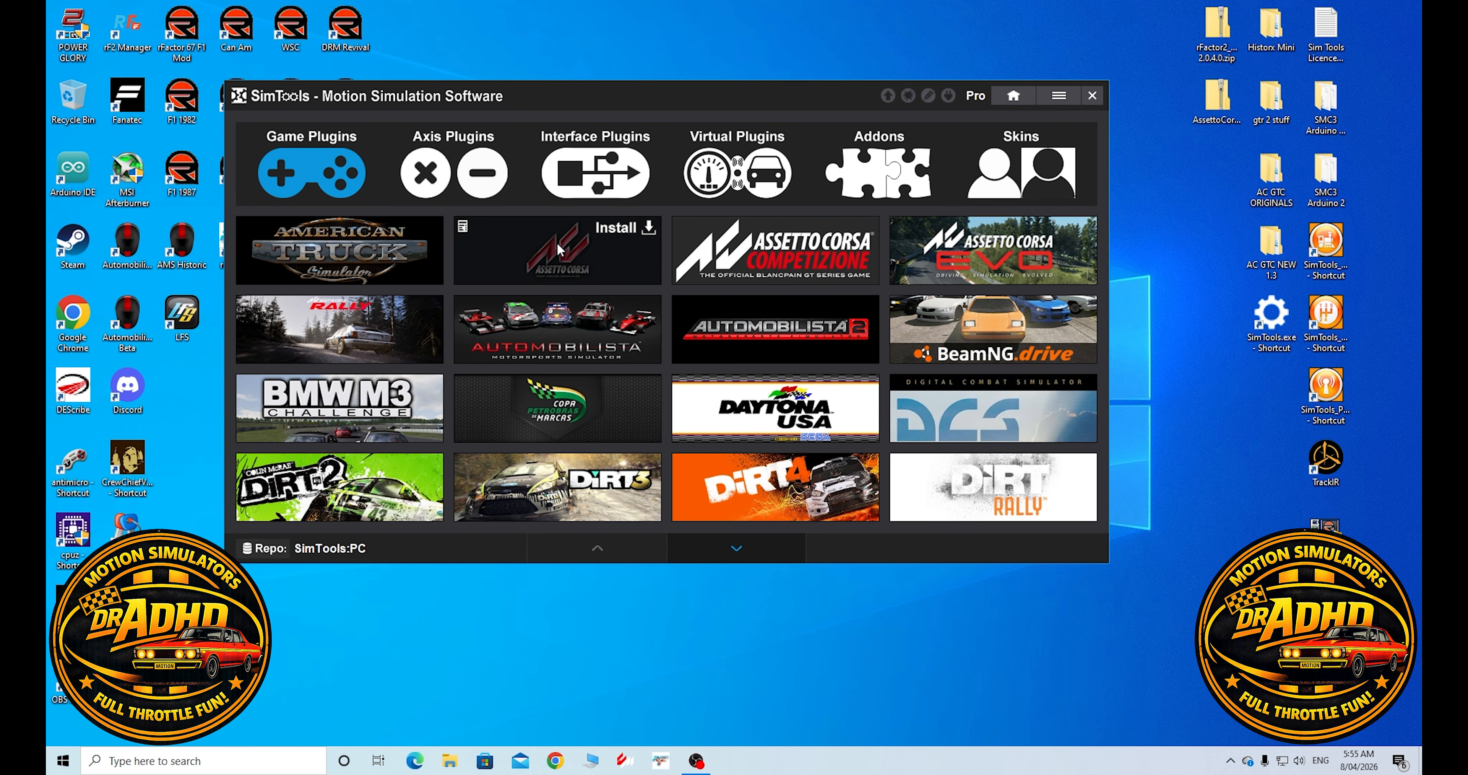
click(589, 234)
click(597, 399)
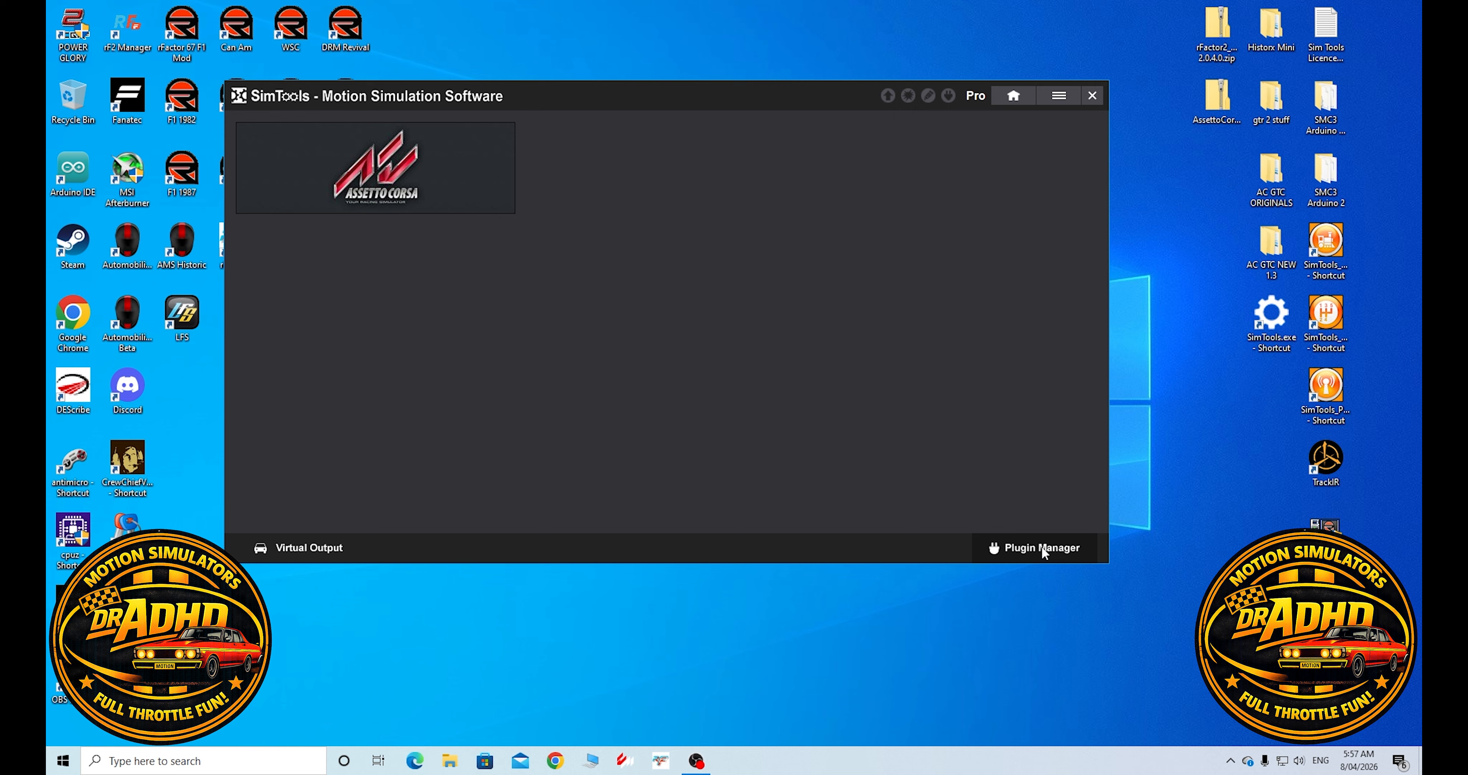
- Install the Generic 2D Advanced axis plugin from the Plugin Manager
click(1042, 549)
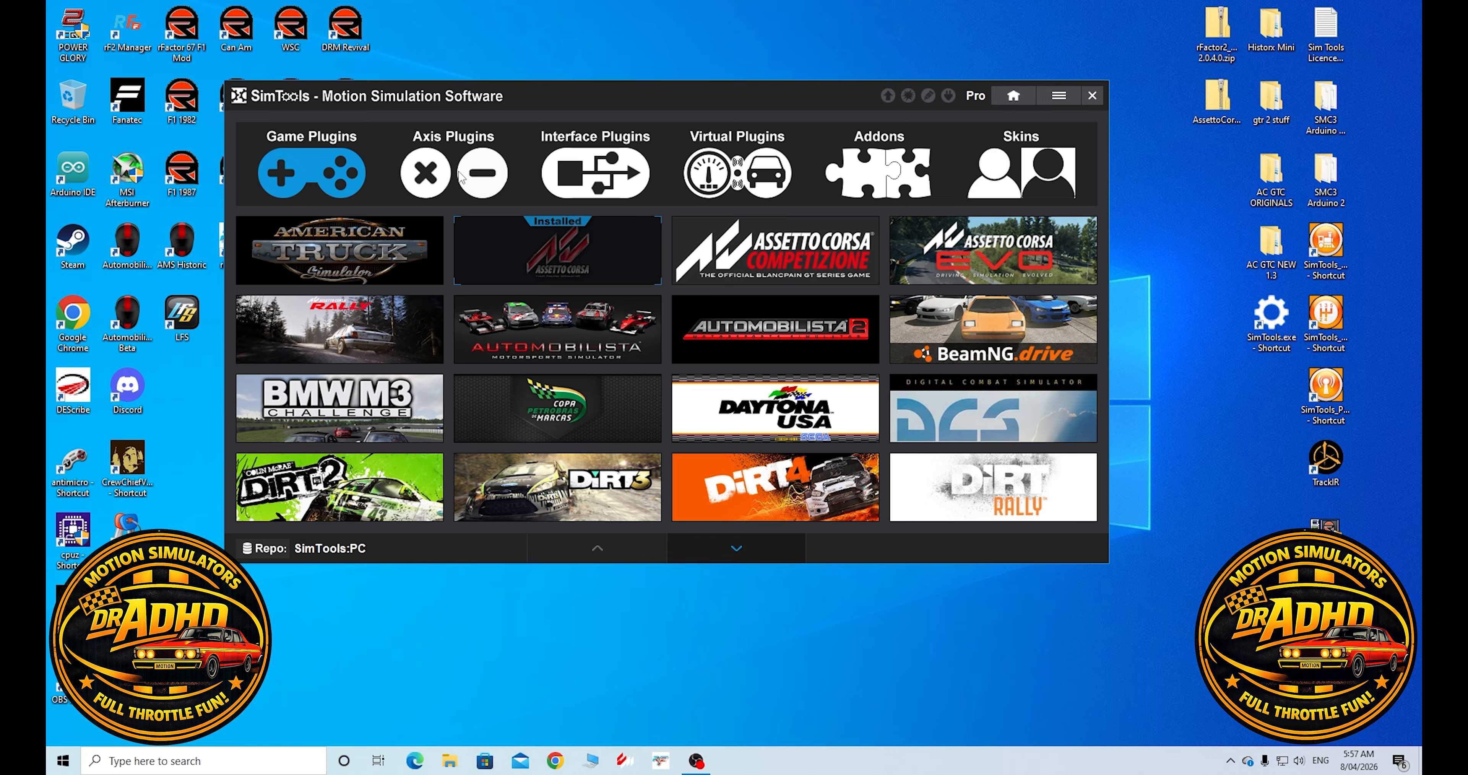
click(461, 177)
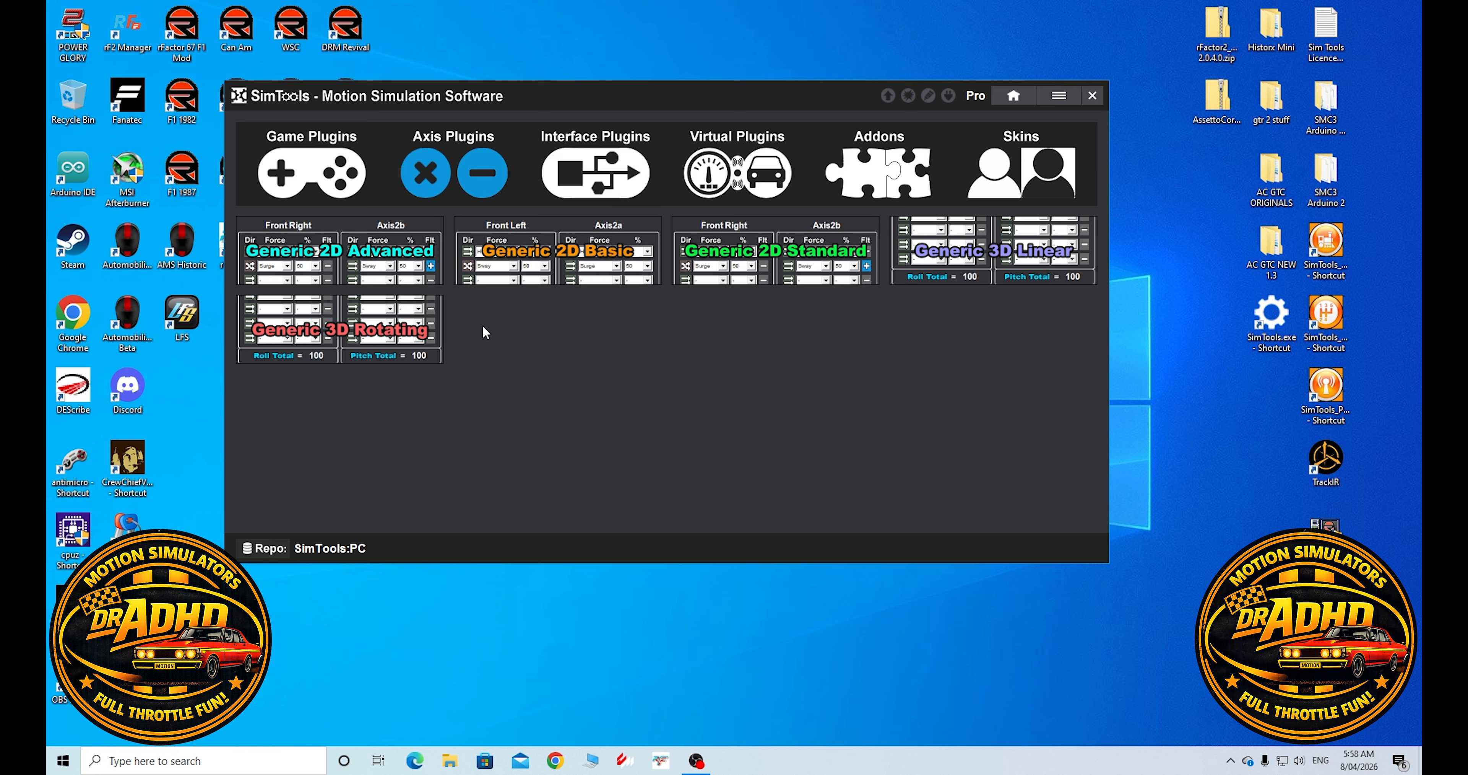
mouse_move(357, 258)
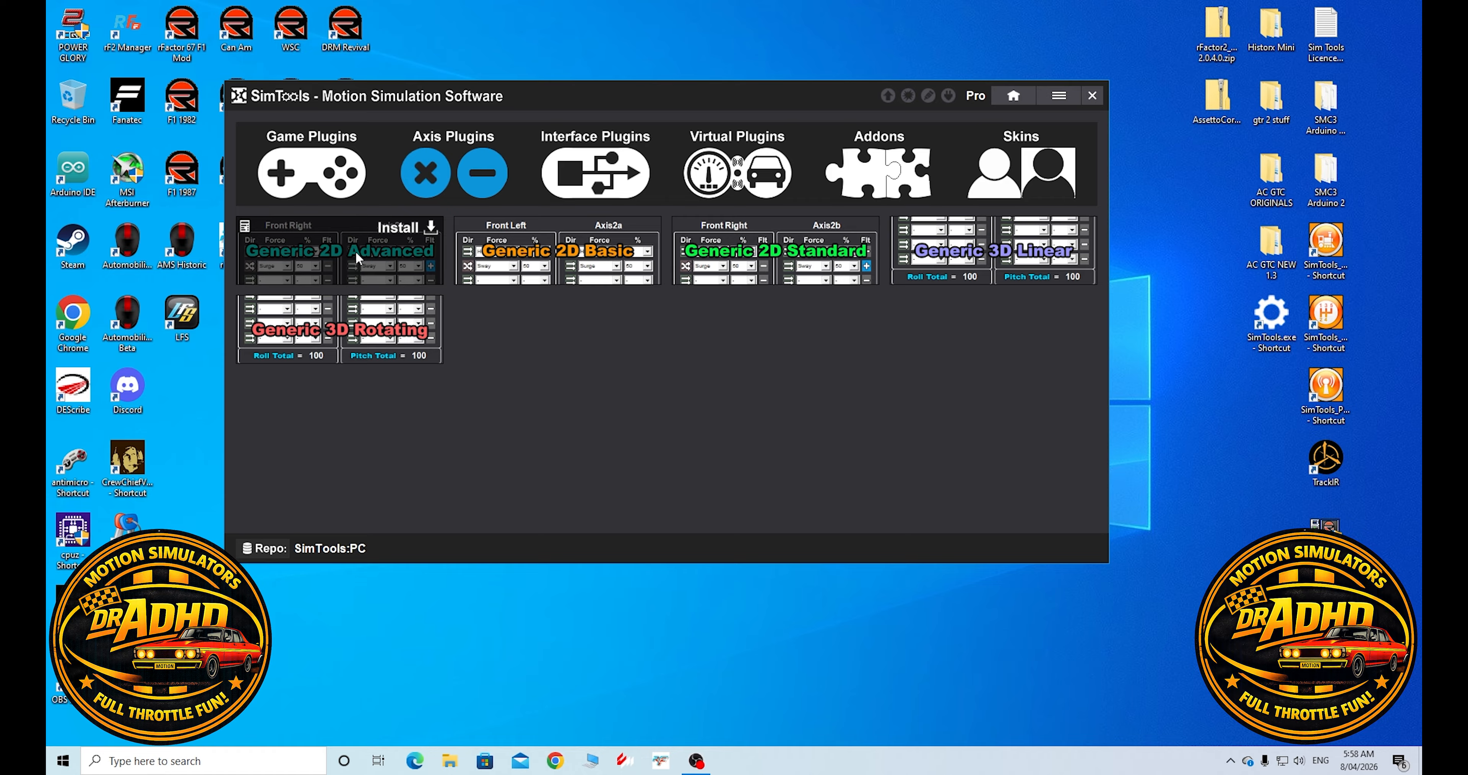
click(356, 253)
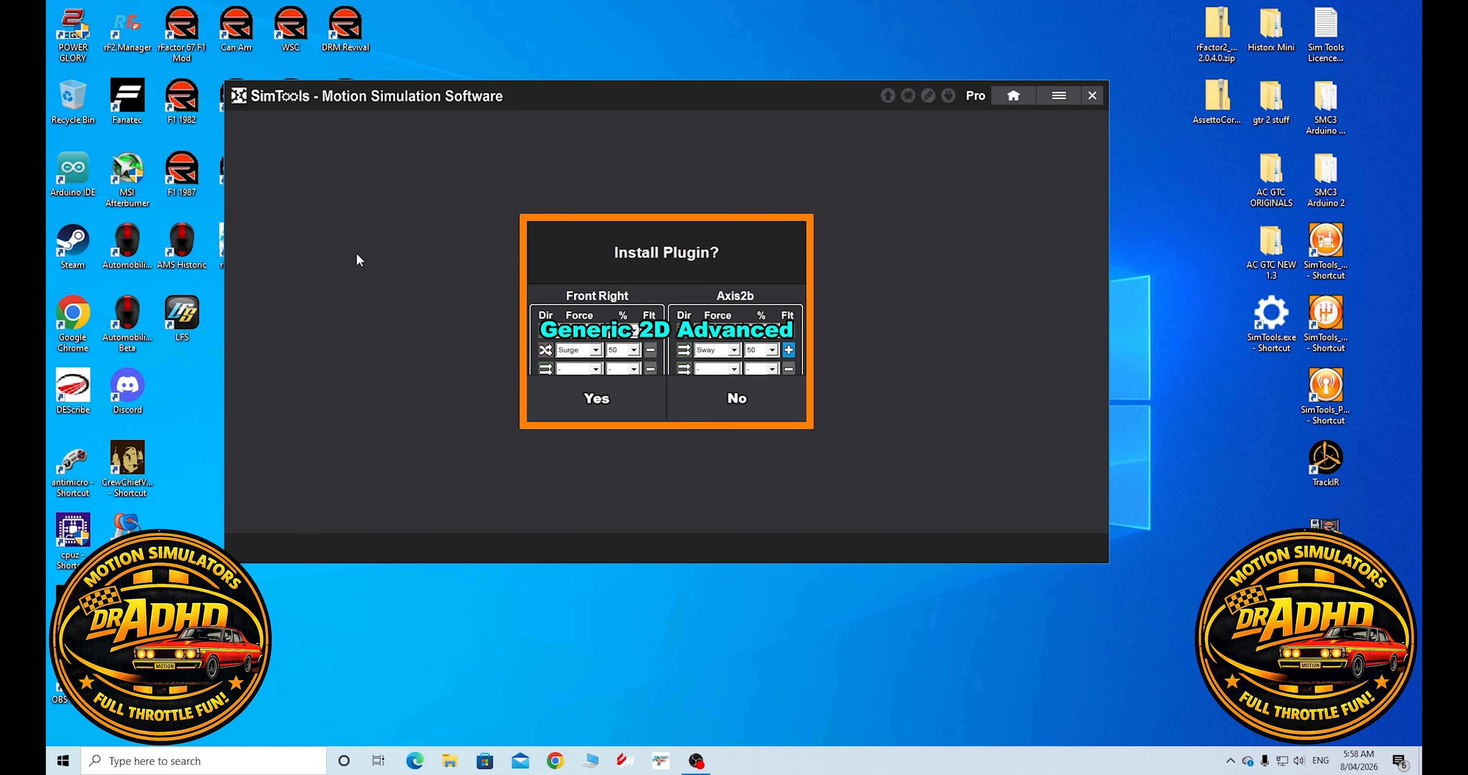
click(597, 402)
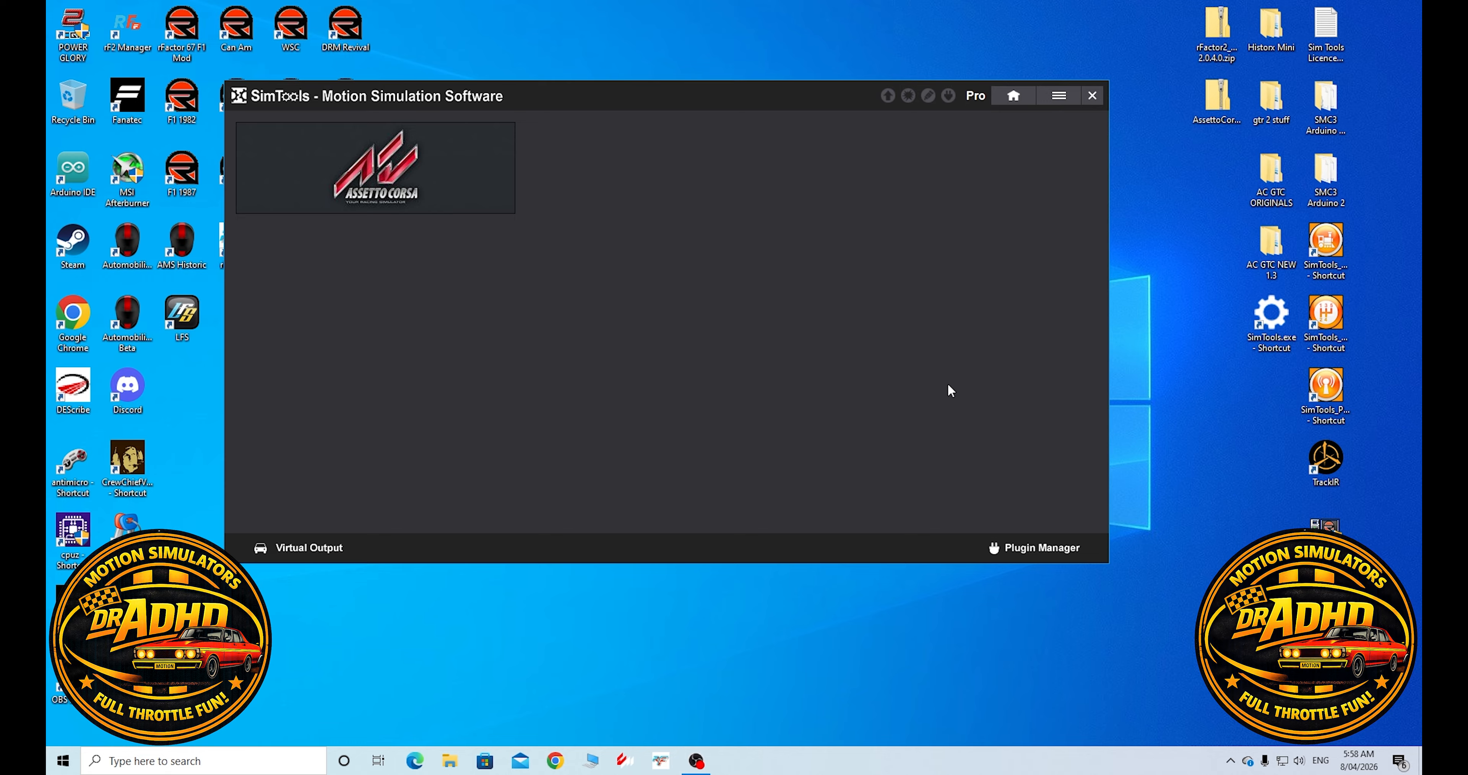
- Open Assetto Corsa's motion settings and select Generic 2D Advanced as the axis assignment plugin
mouse_move(441, 178)
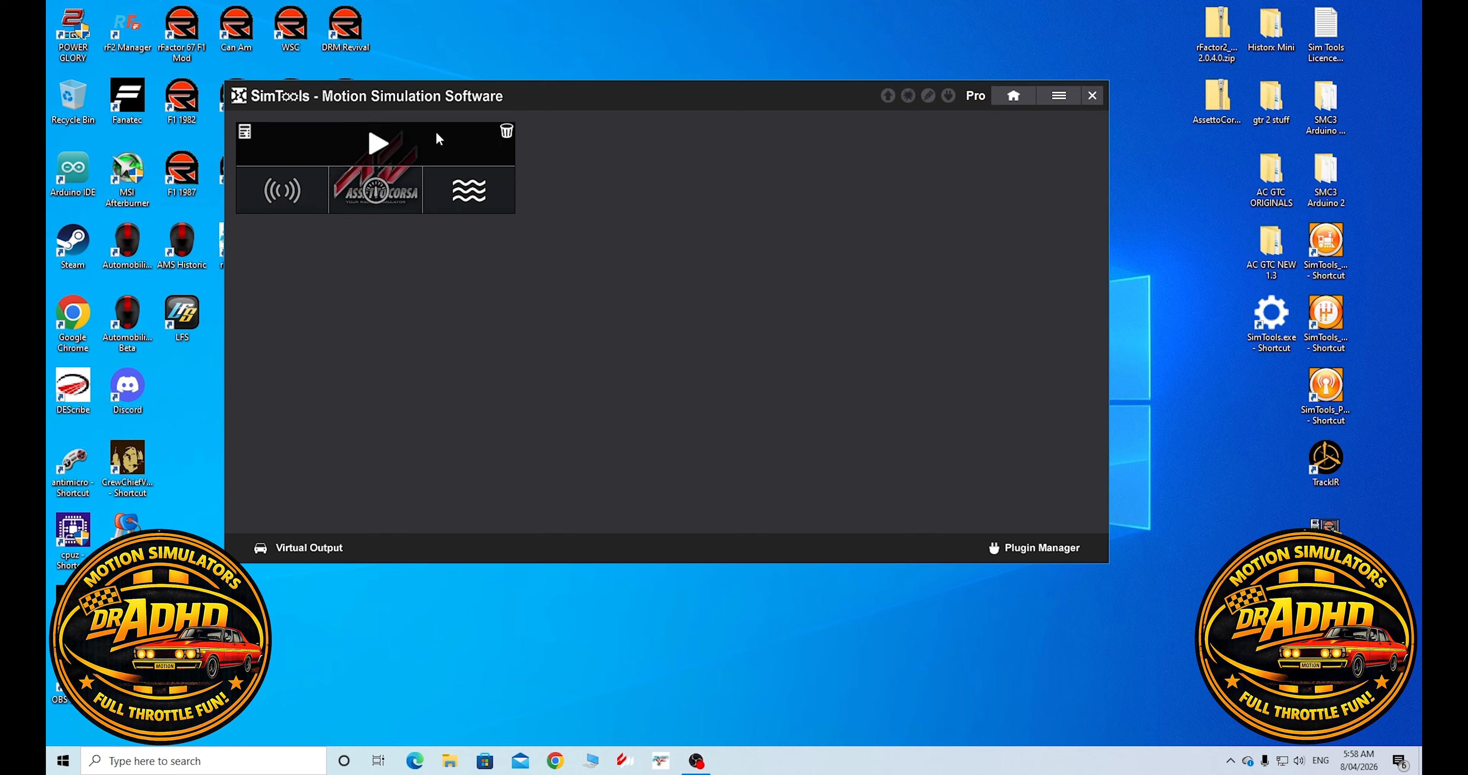
click(466, 193)
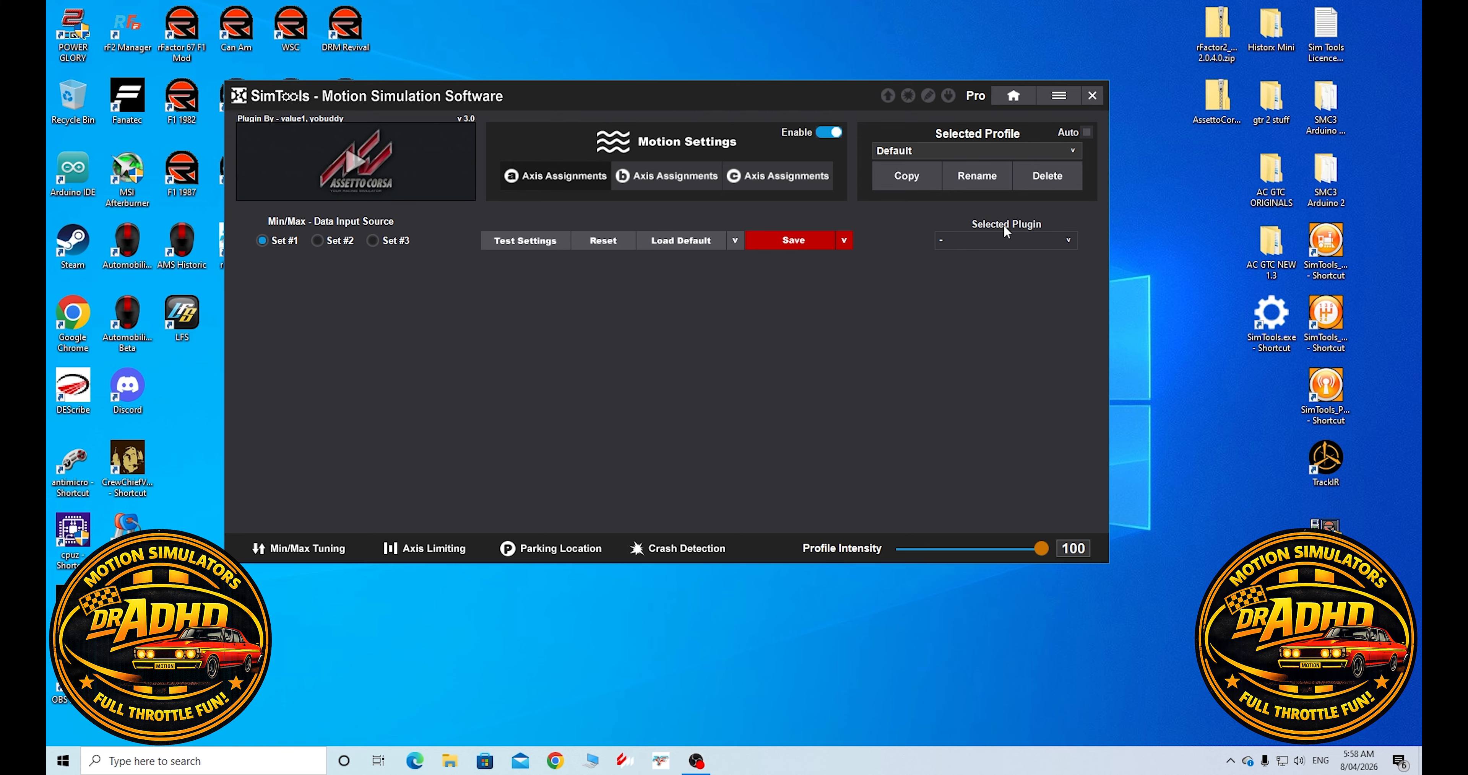
click(1068, 242)
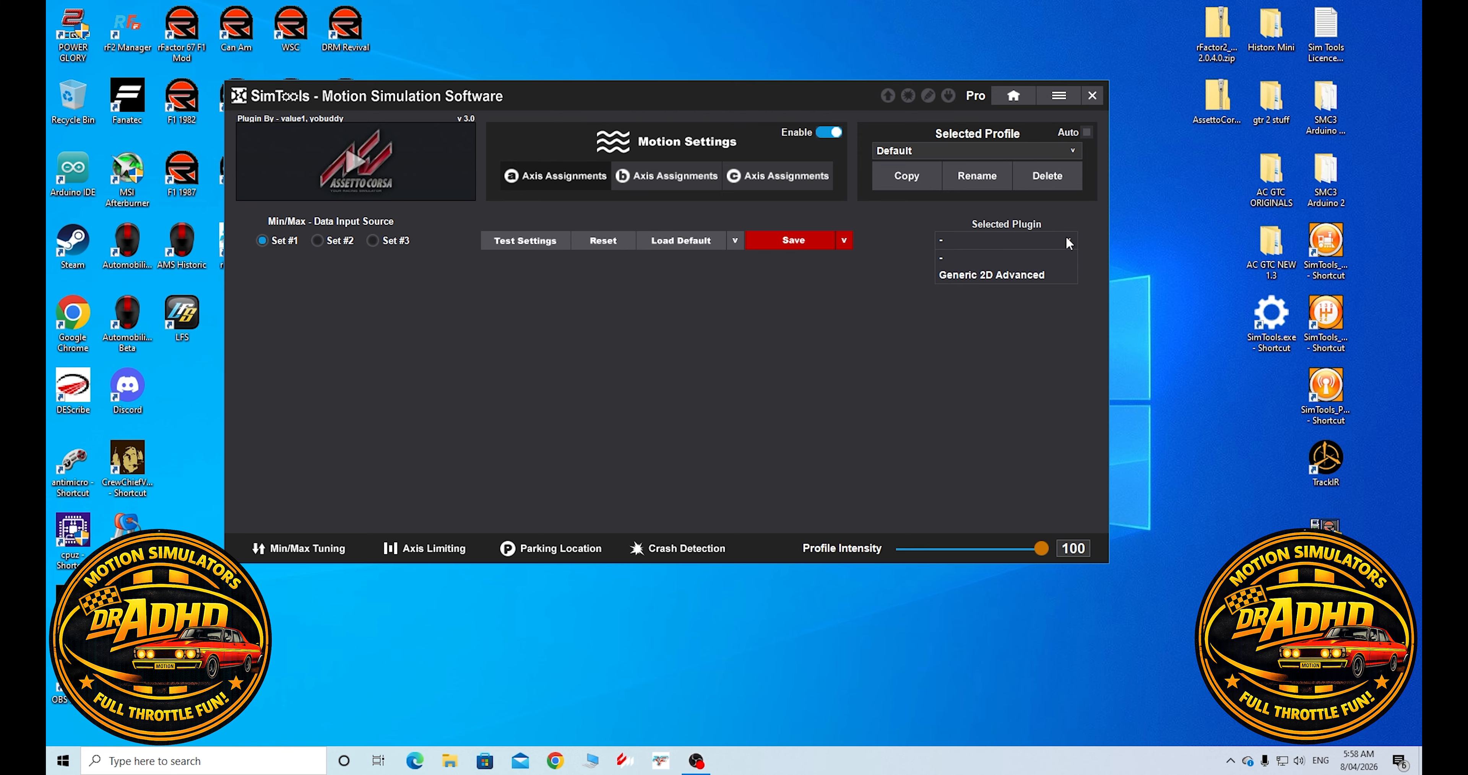
click(1008, 275)
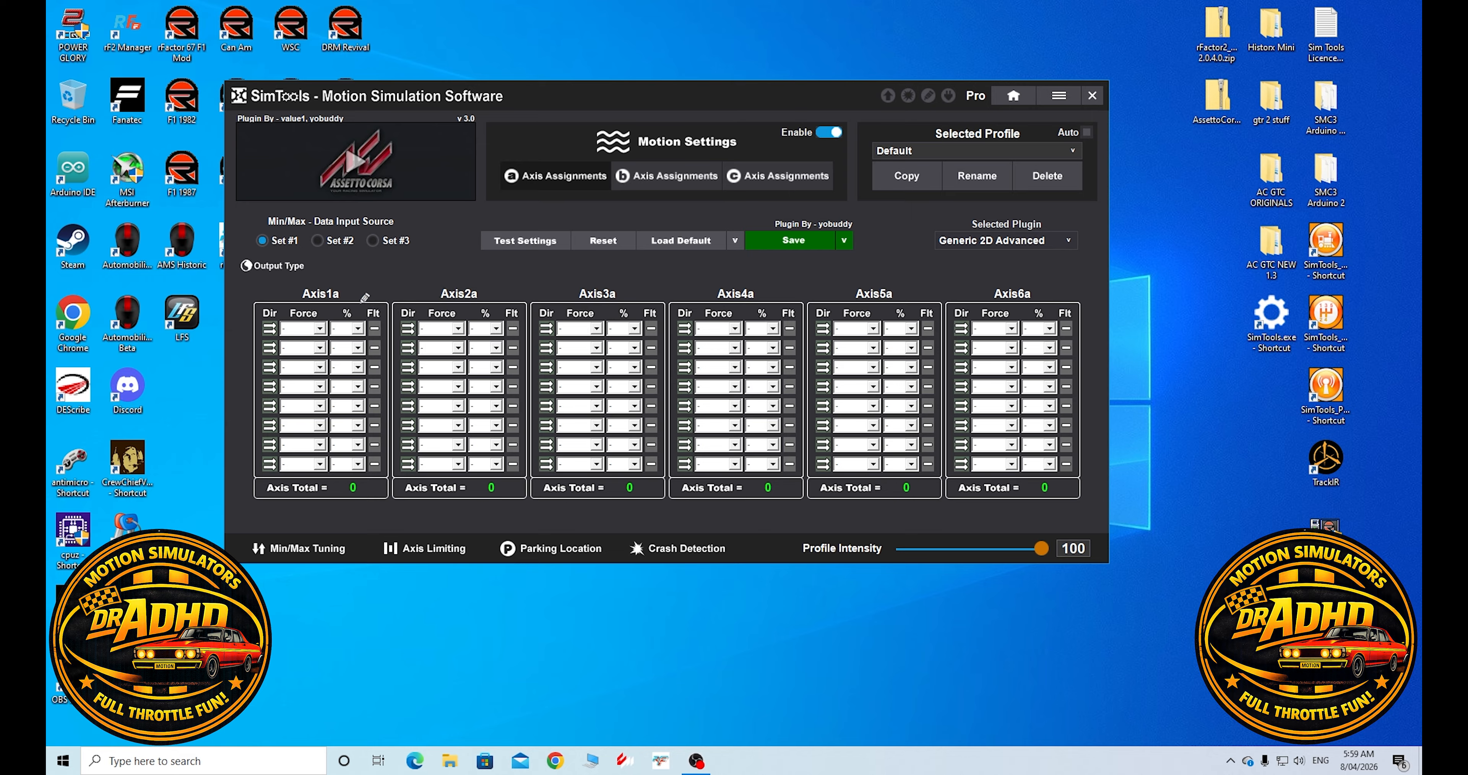
- Assign Pitch, Roll, Heave and Surge, in that order, to the first four force rows of Axis1a
click(321, 329)
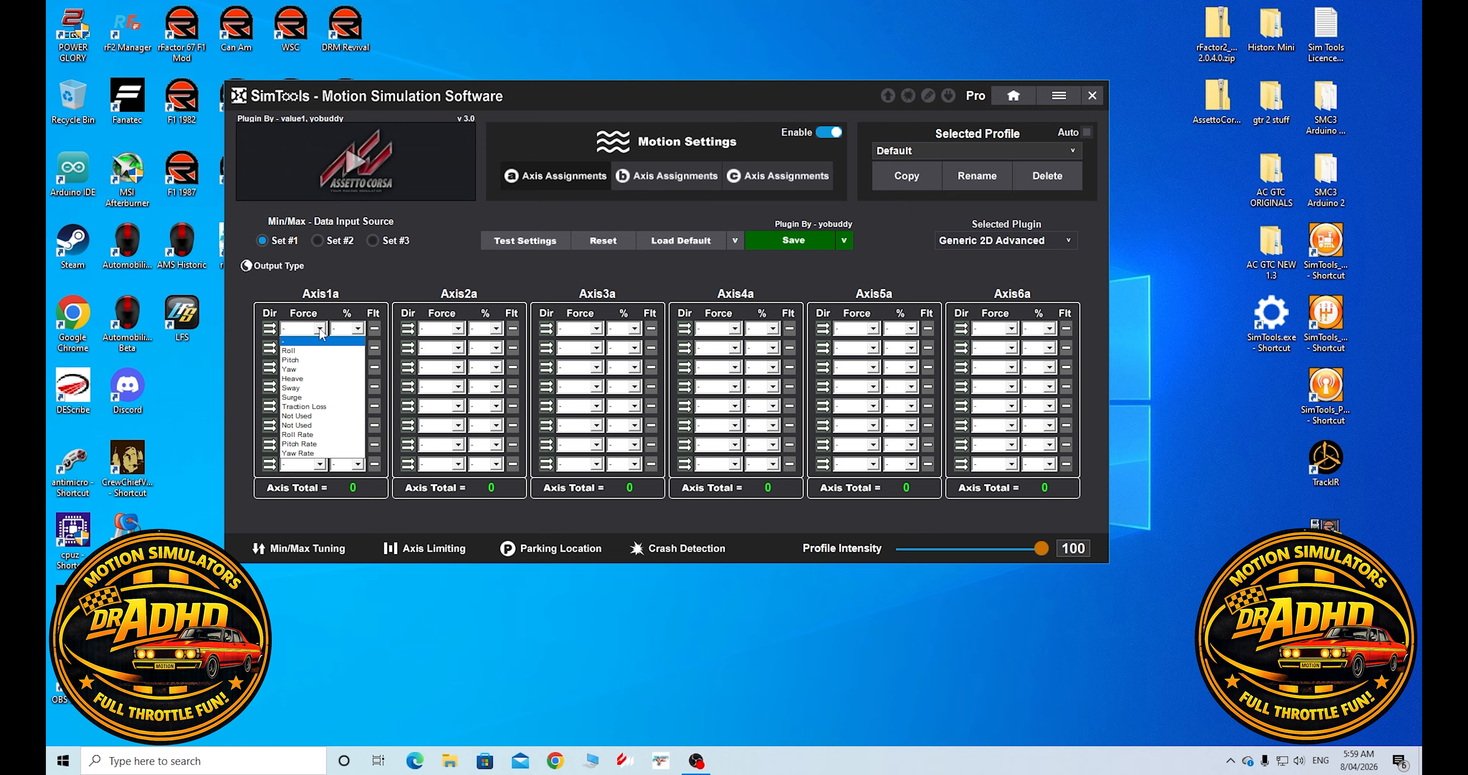
click(308, 361)
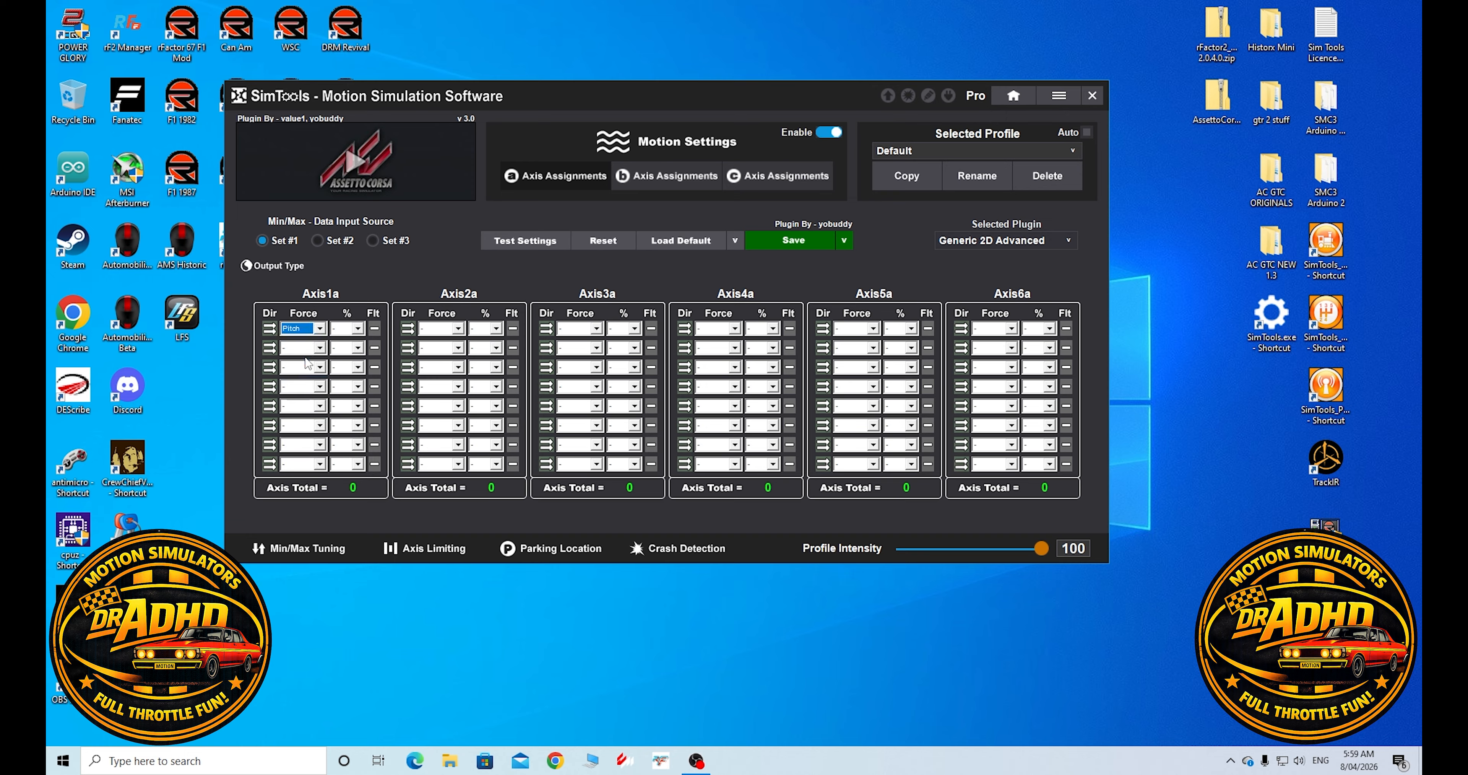
click(320, 348)
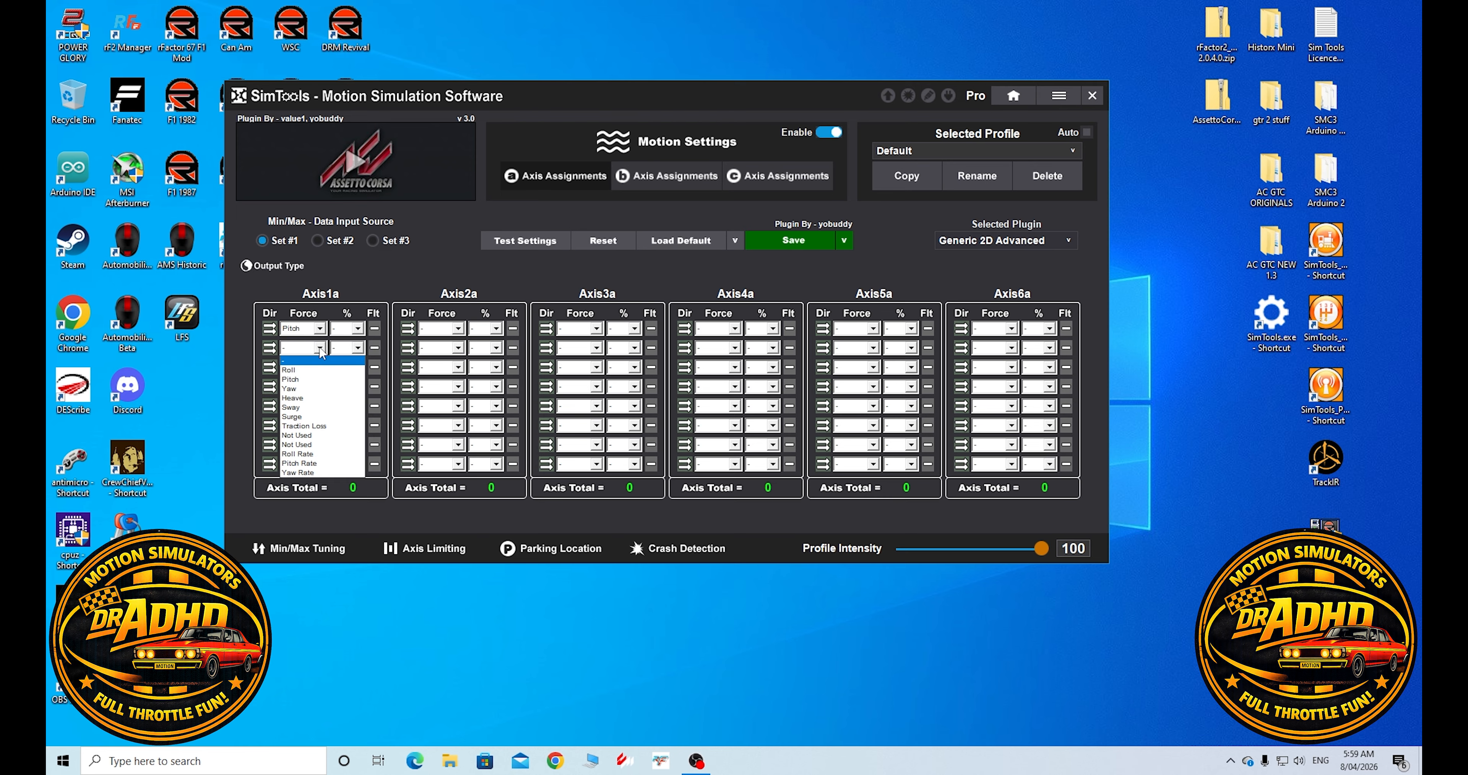
click(322, 370)
click(321, 369)
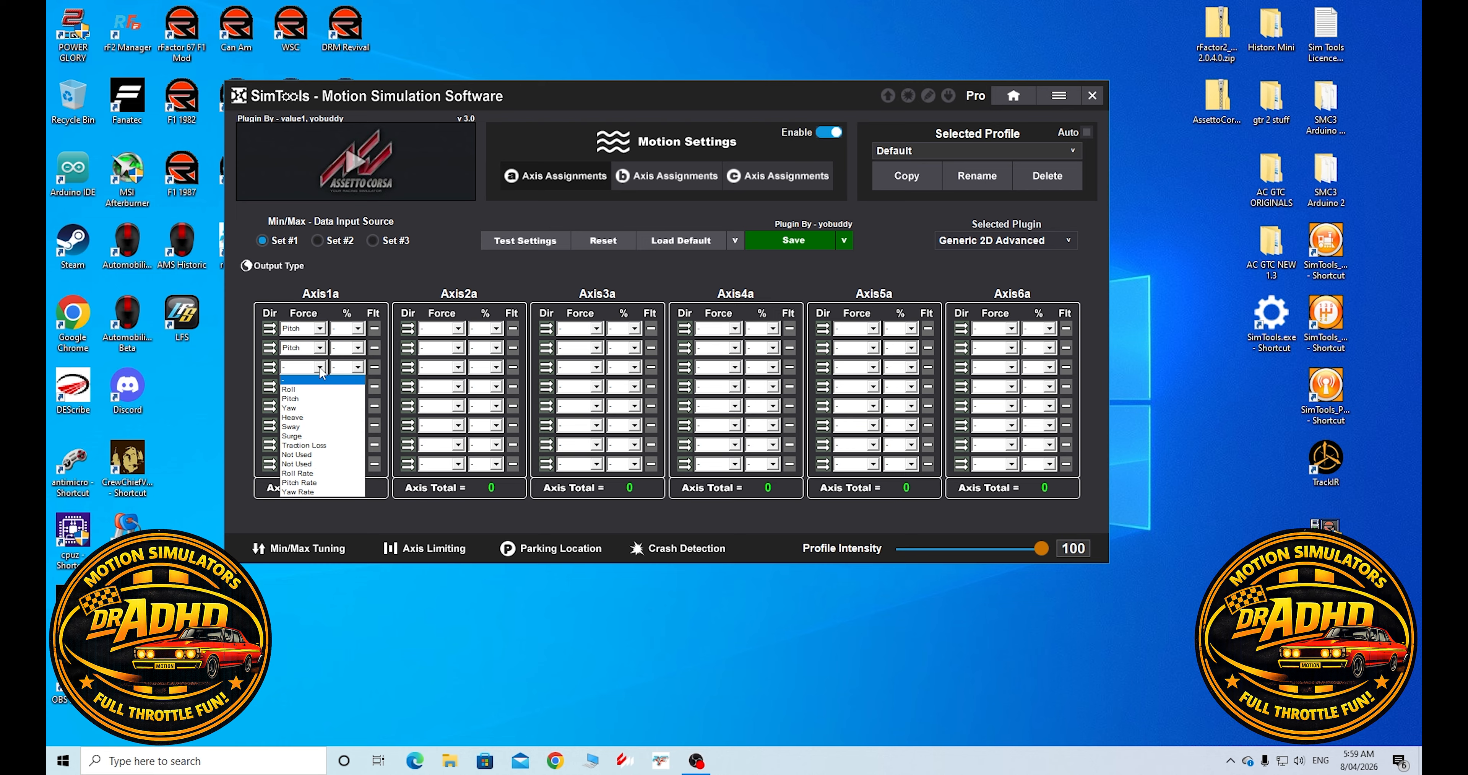
click(302, 389)
click(310, 387)
click(306, 437)
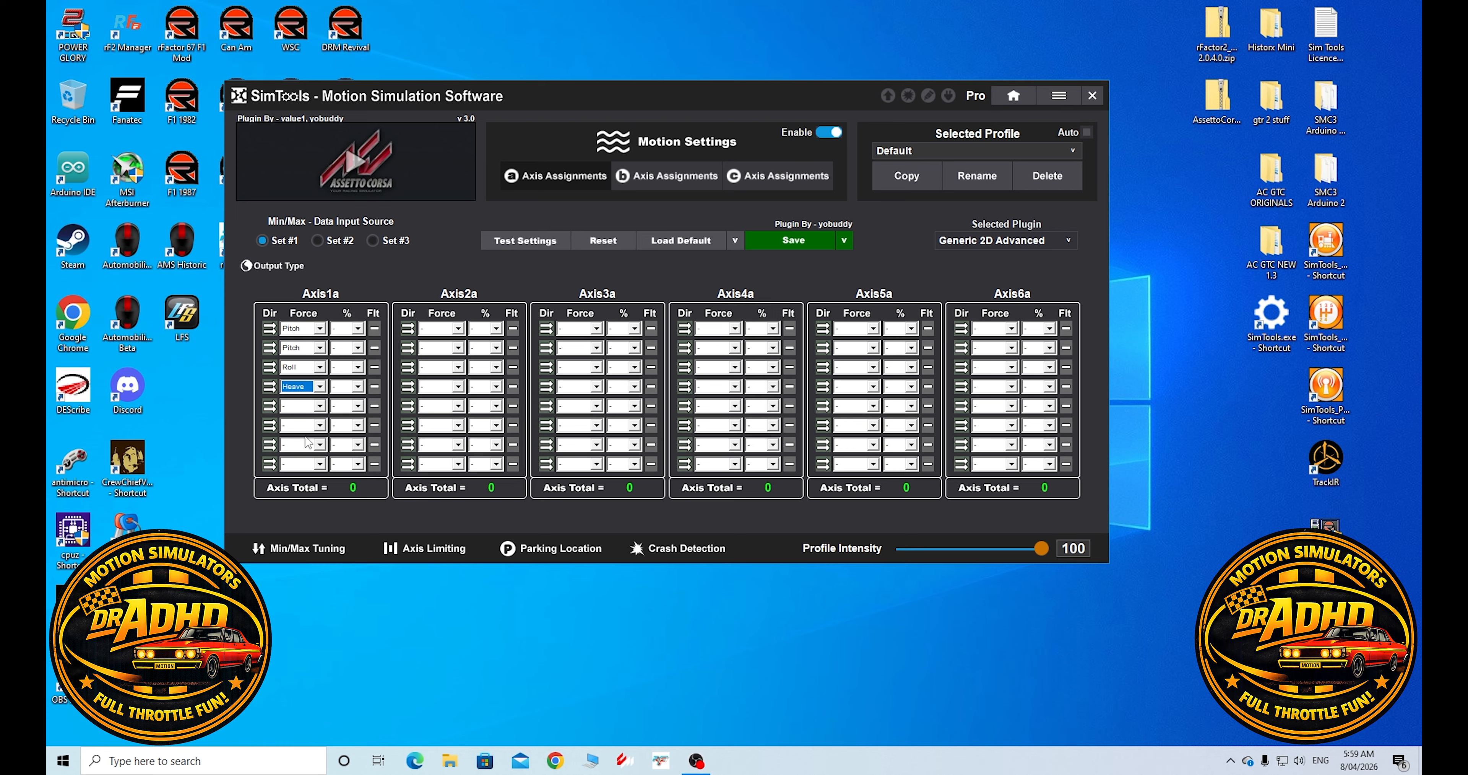
click(319, 348)
click(320, 369)
click(320, 368)
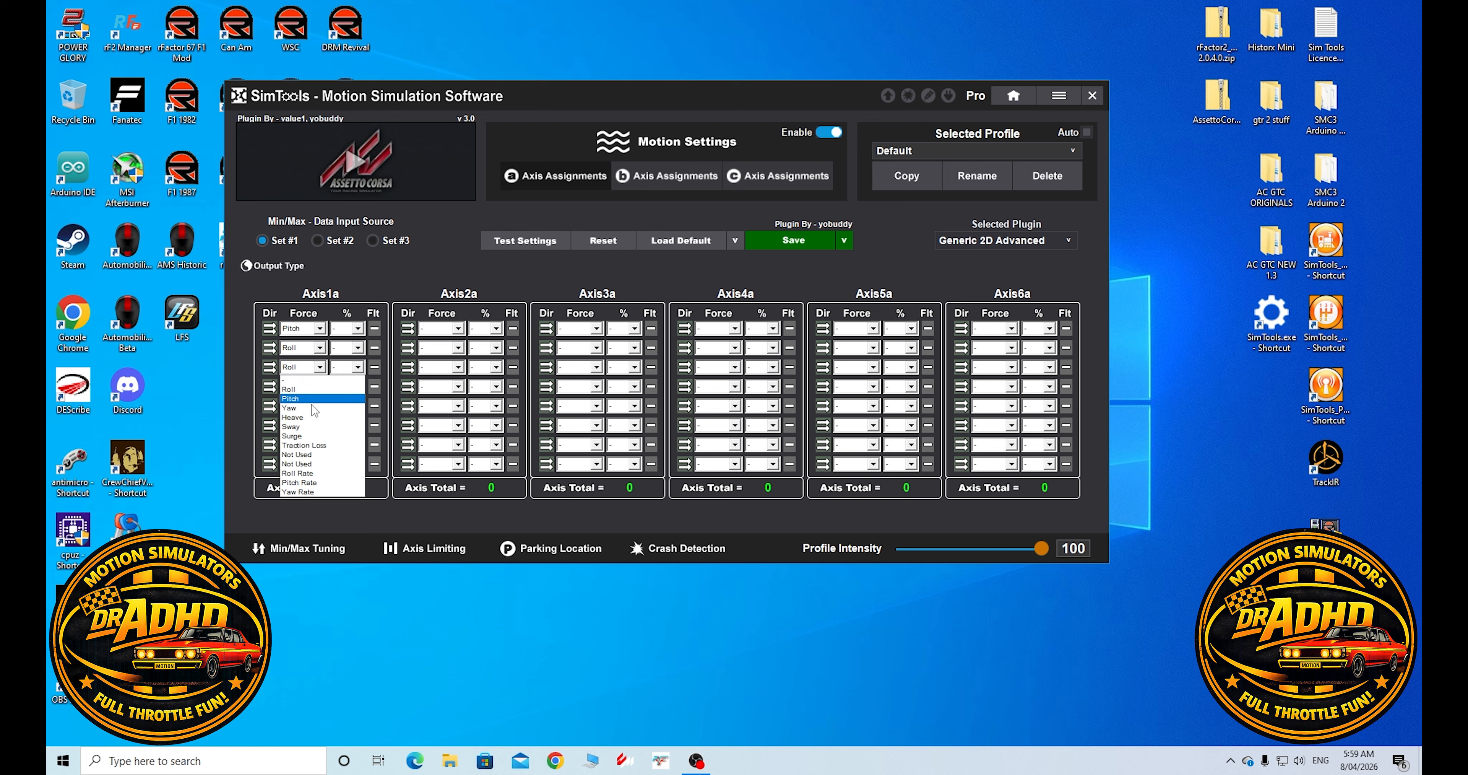
click(302, 417)
click(321, 387)
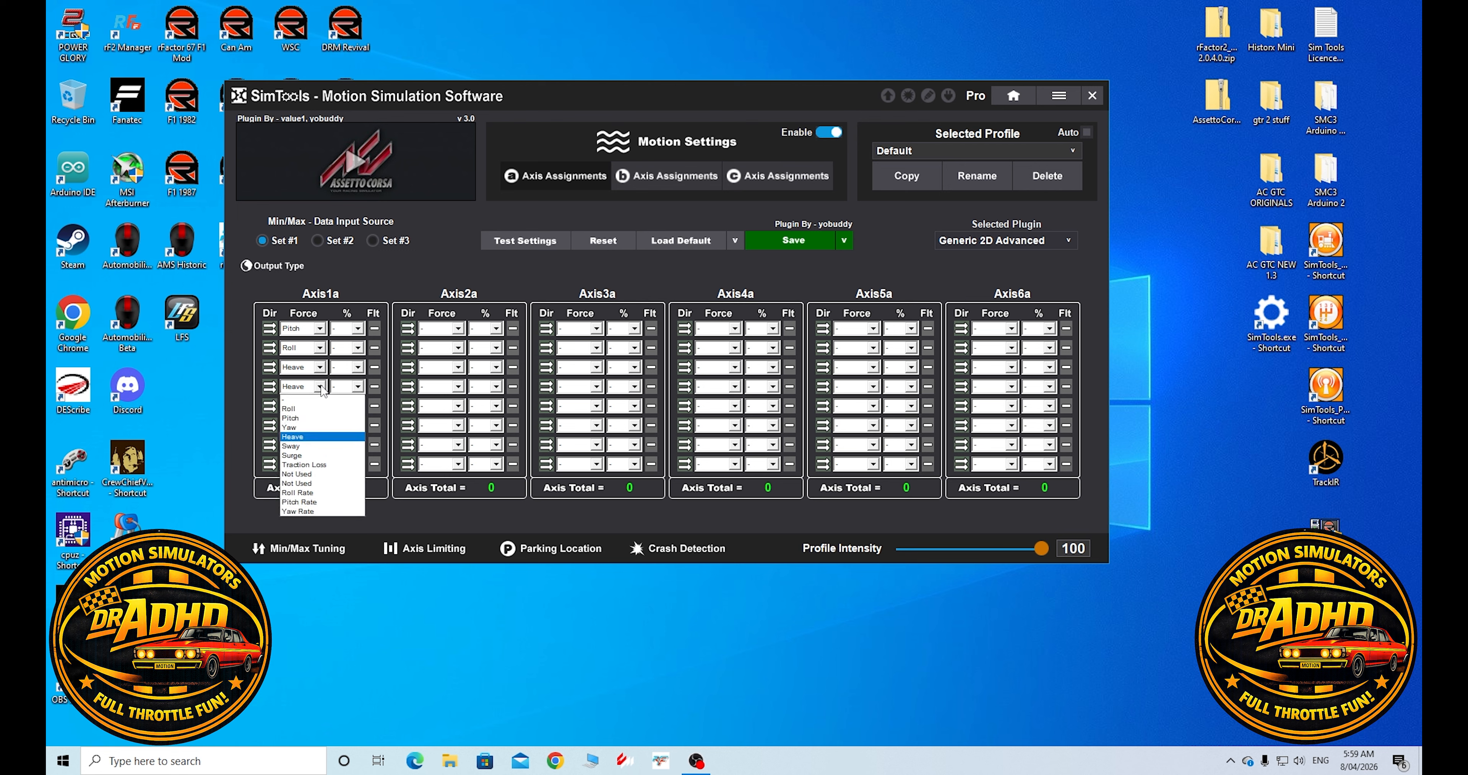
click(302, 455)
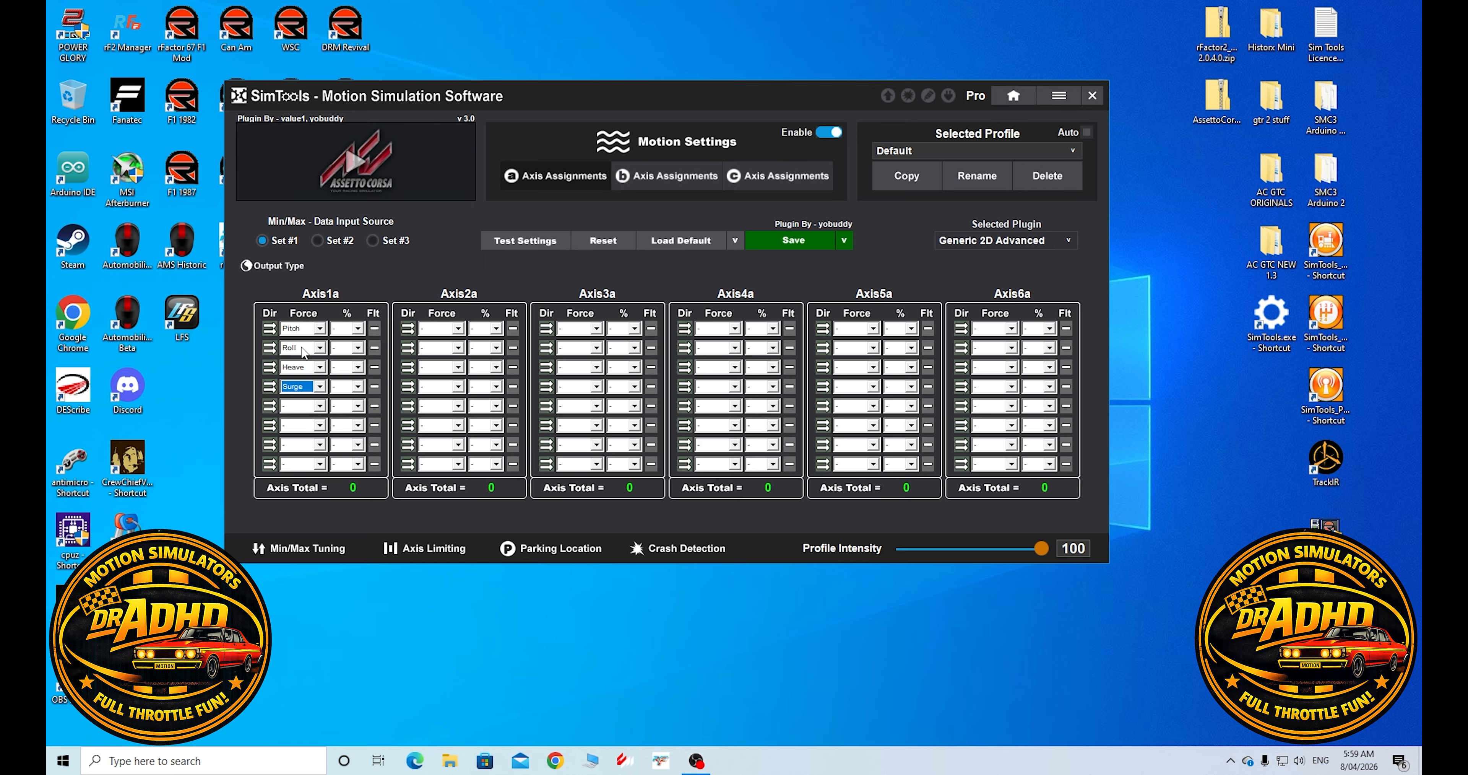
- Assign Pitch, Roll, Heave and Surge, in that order, to the first four force rows of Axis2a
click(459, 330)
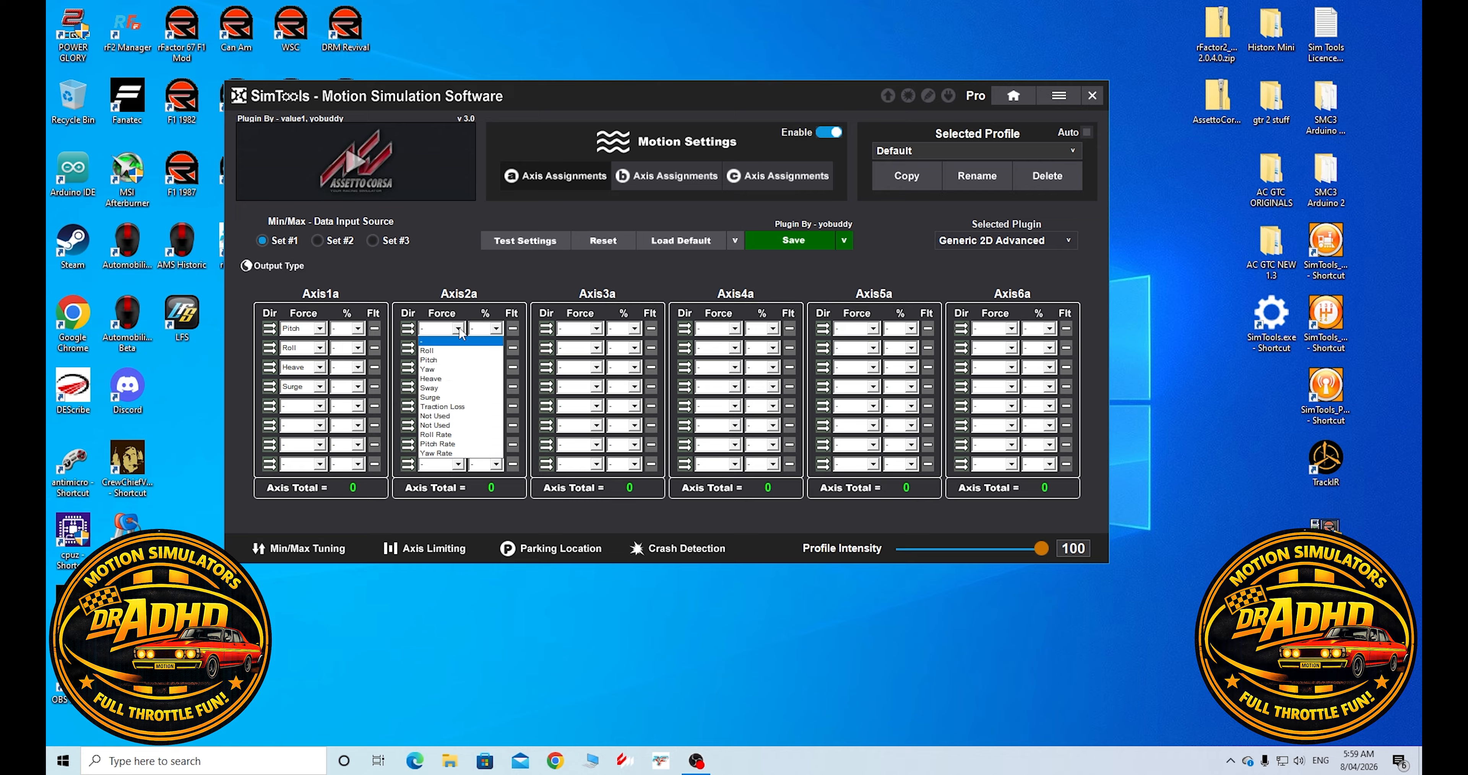
click(444, 360)
click(460, 349)
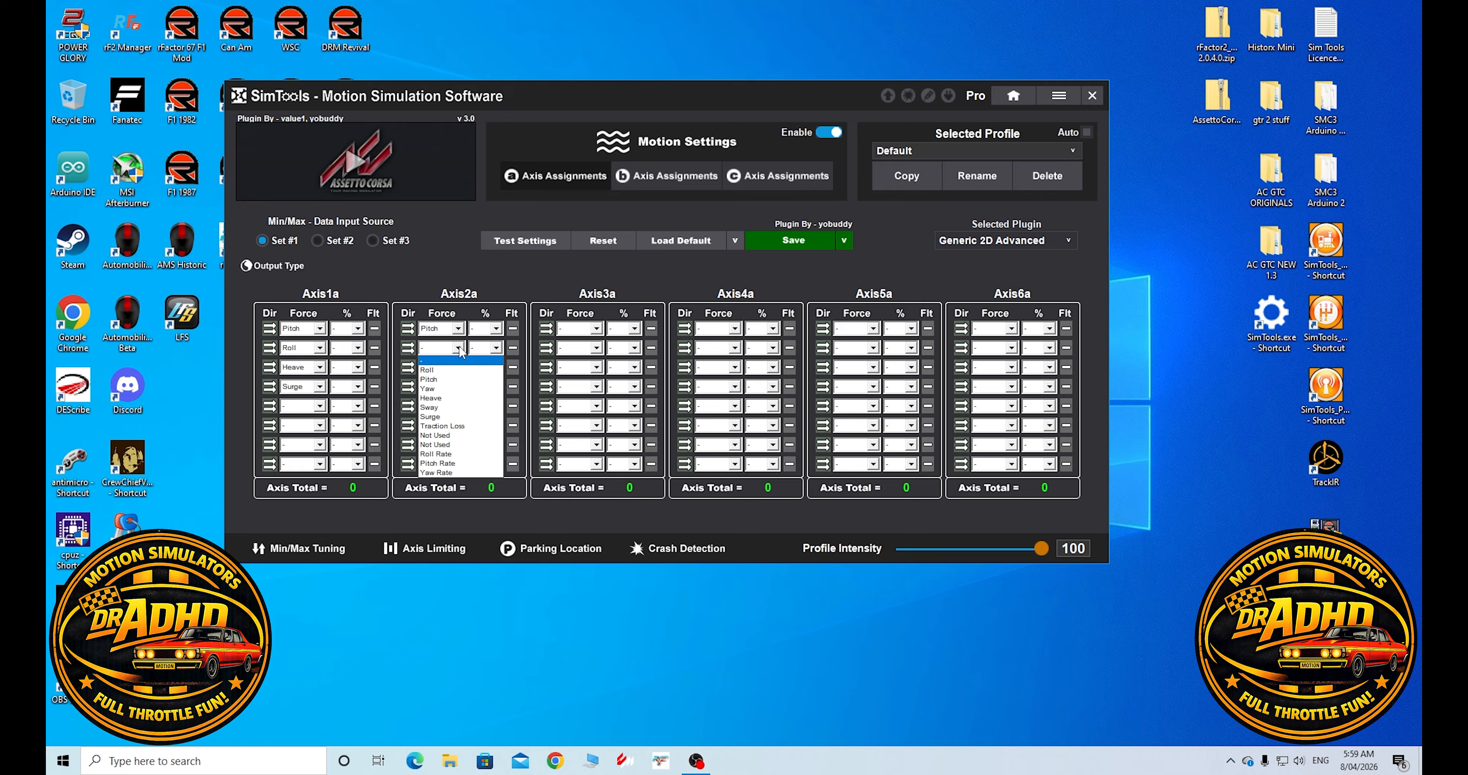
click(445, 370)
click(458, 366)
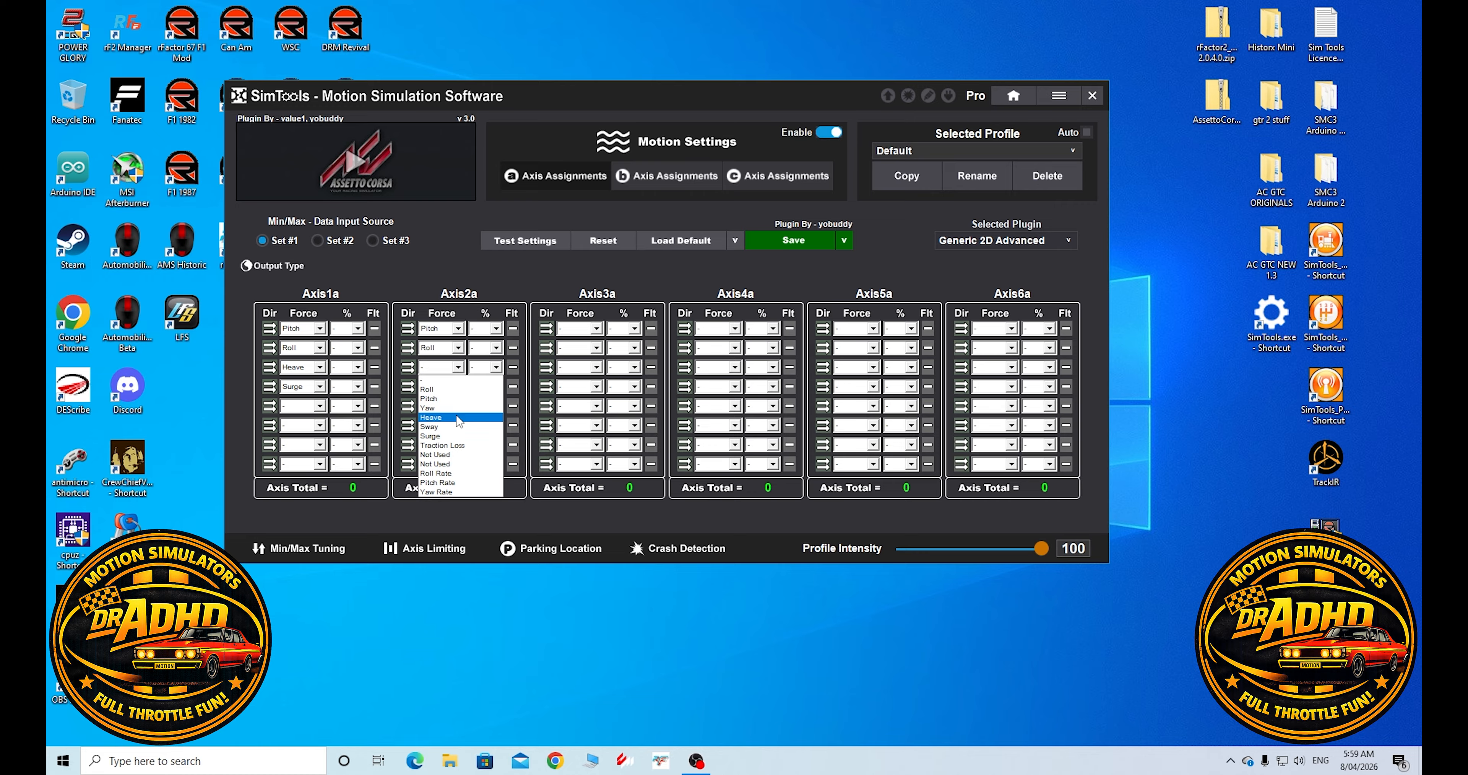
click(442, 418)
click(459, 387)
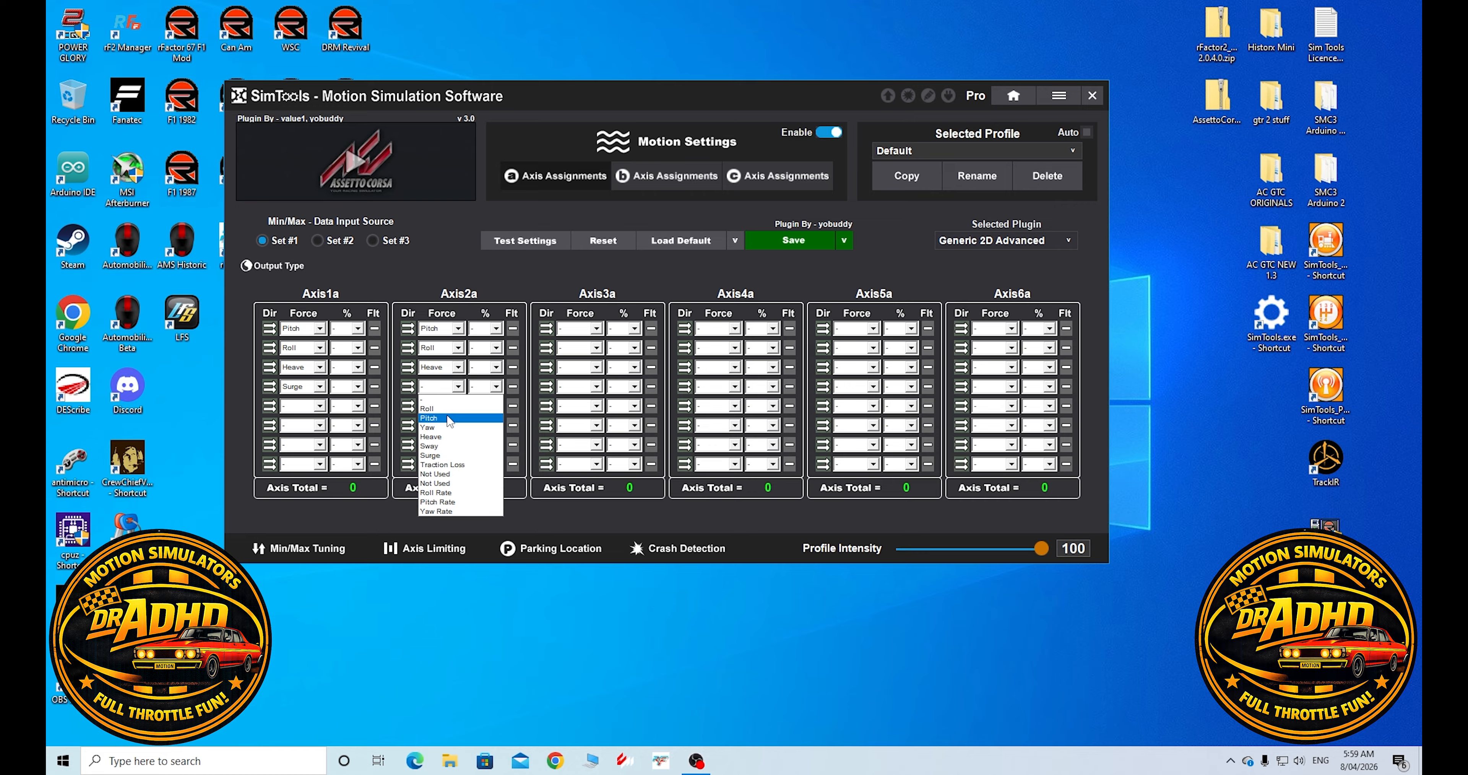
click(441, 456)
- Set the percentage of Pitch, Roll, Heave and Surge on Axis1a to 10 each
click(358, 329)
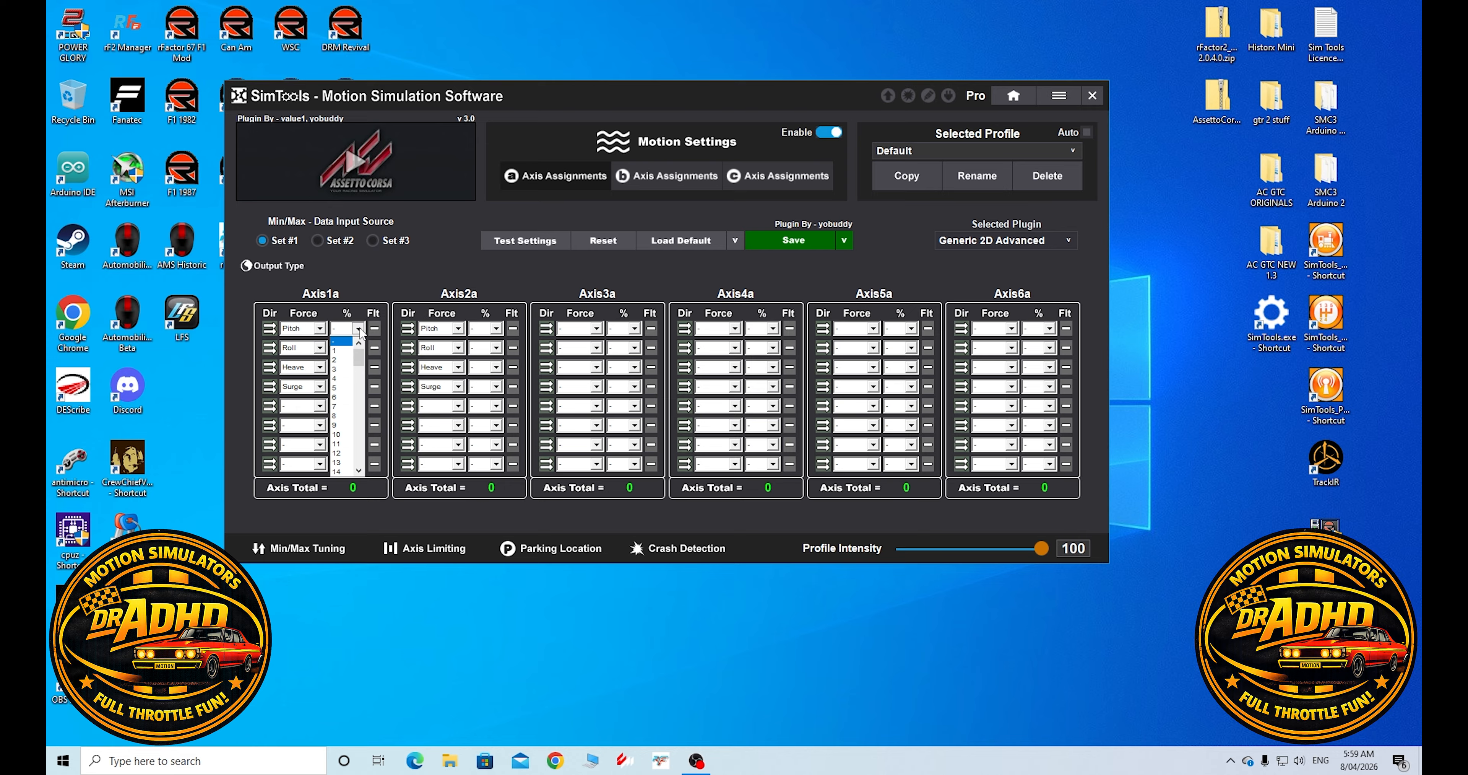
click(344, 434)
click(358, 348)
click(339, 454)
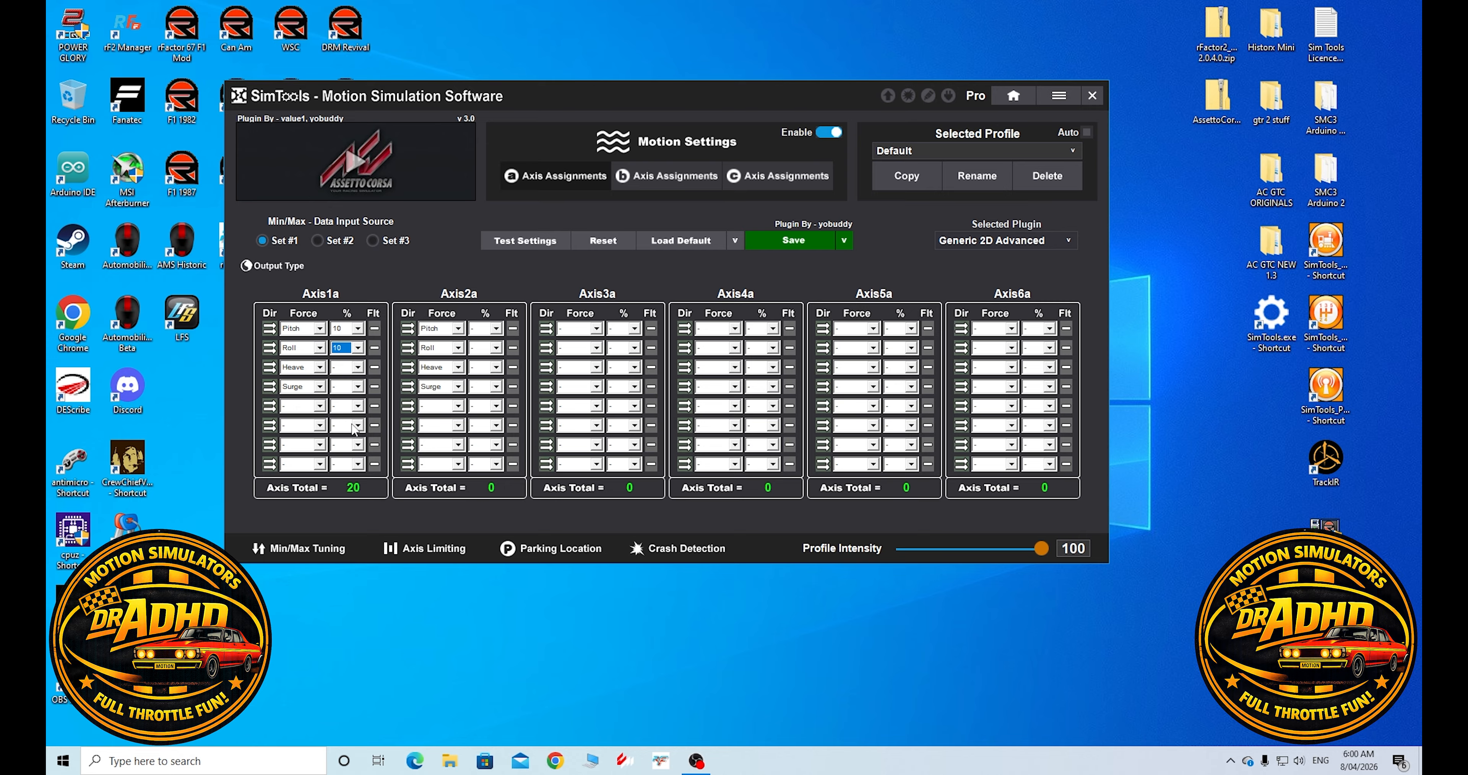
click(358, 366)
click(342, 473)
click(358, 386)
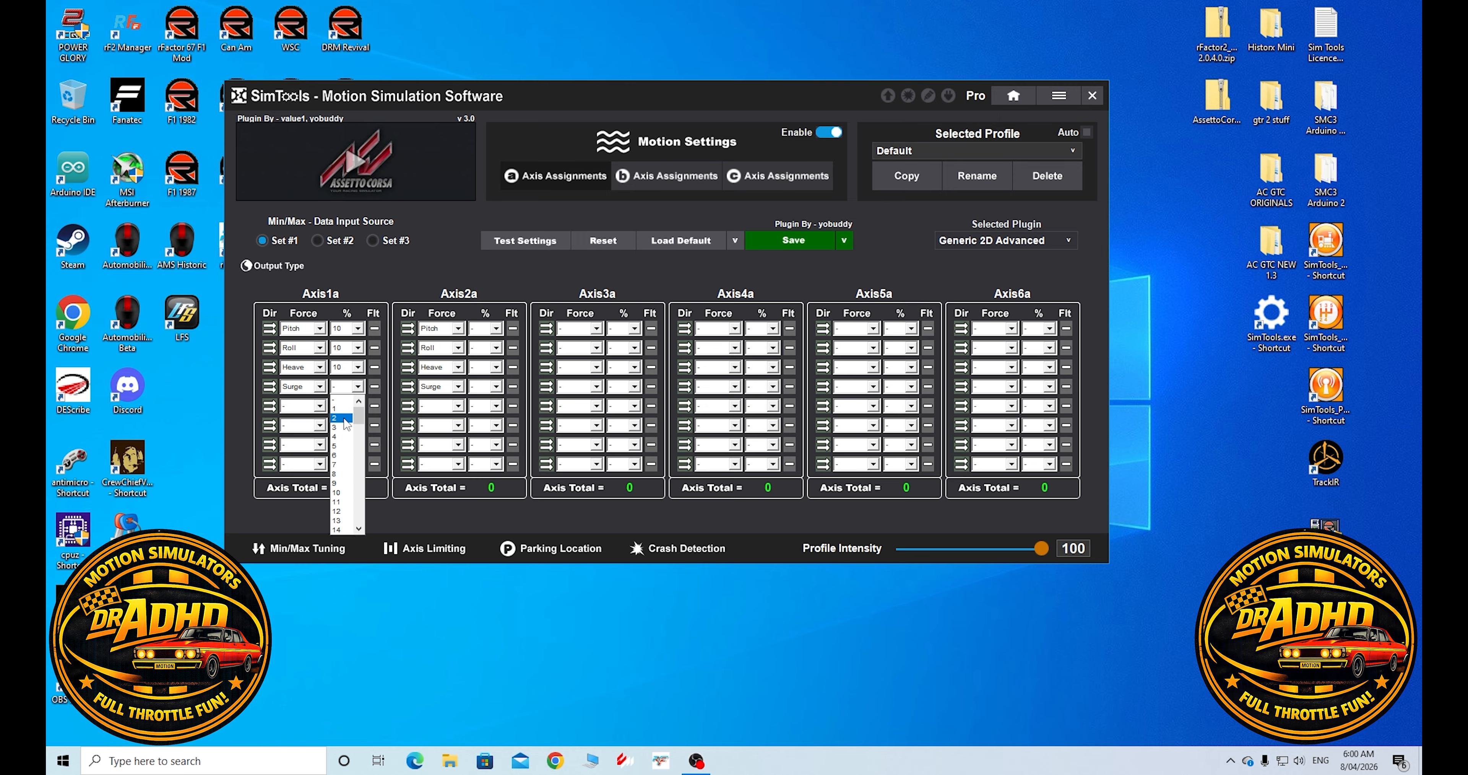
click(342, 492)
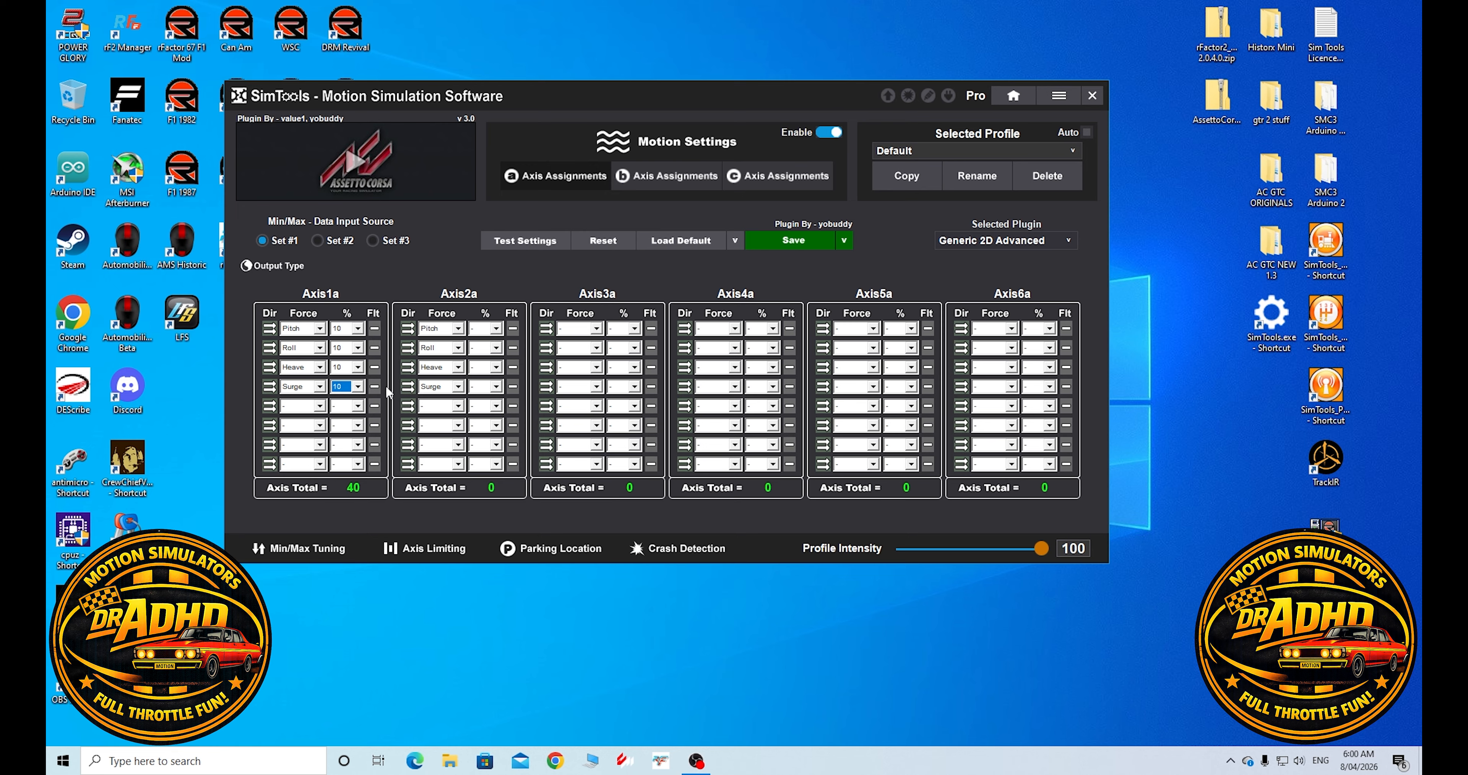
- Set the percentage of Pitch, Roll, Heave and Surge on Axis2a to 10 each
click(497, 328)
click(484, 435)
click(496, 348)
click(485, 454)
click(496, 367)
click(484, 474)
click(496, 386)
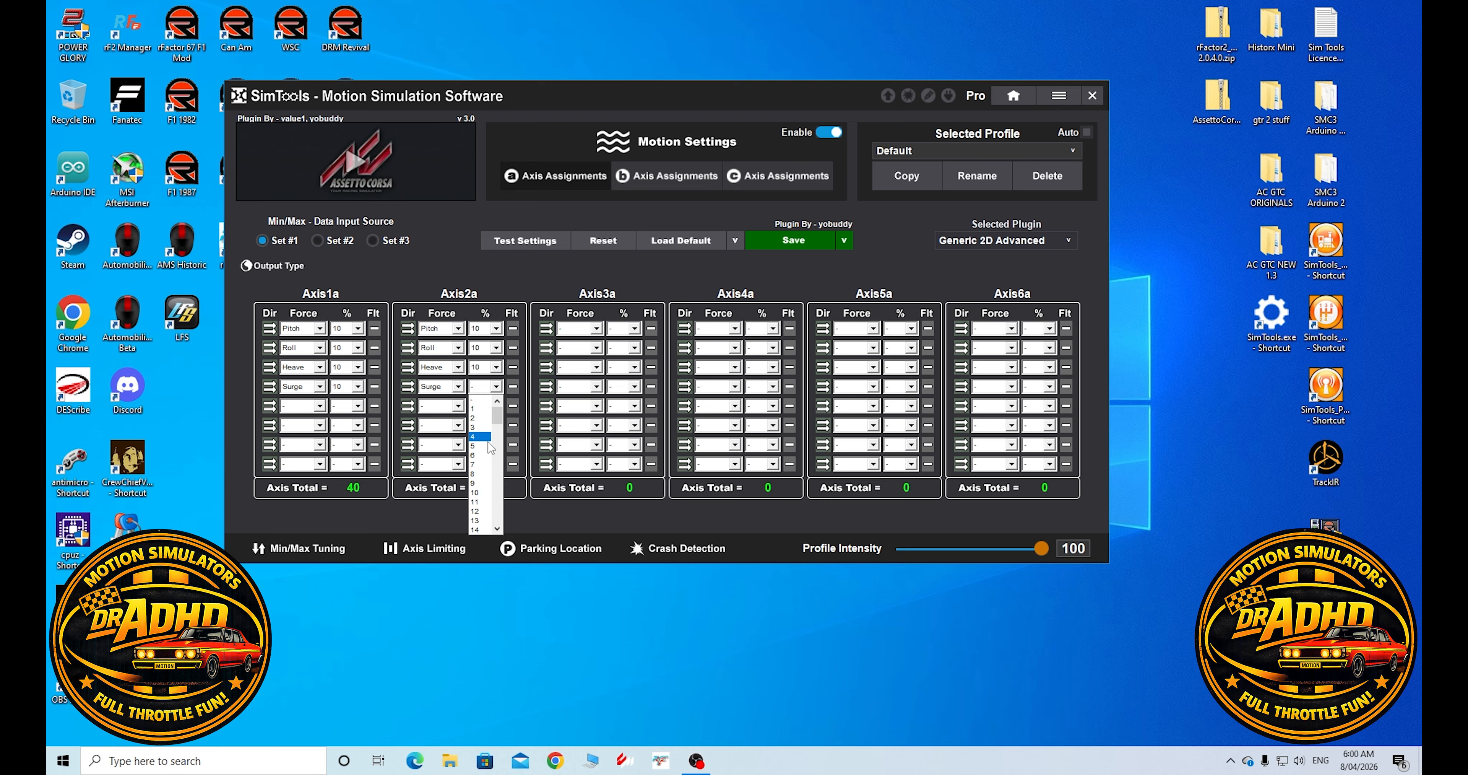
click(484, 492)
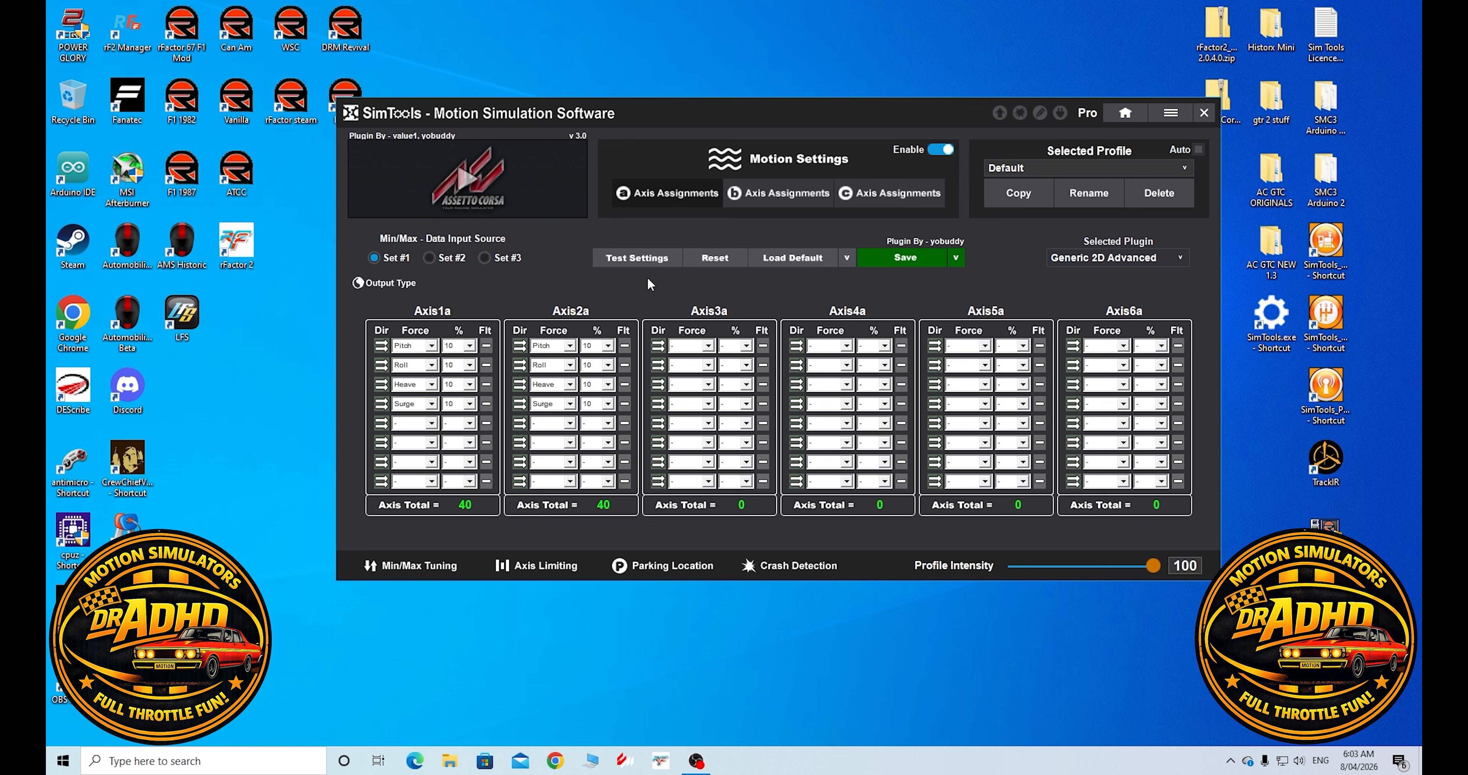
- Save the Default profile's axis assignments and accept using them as the Global Land profile
click(907, 261)
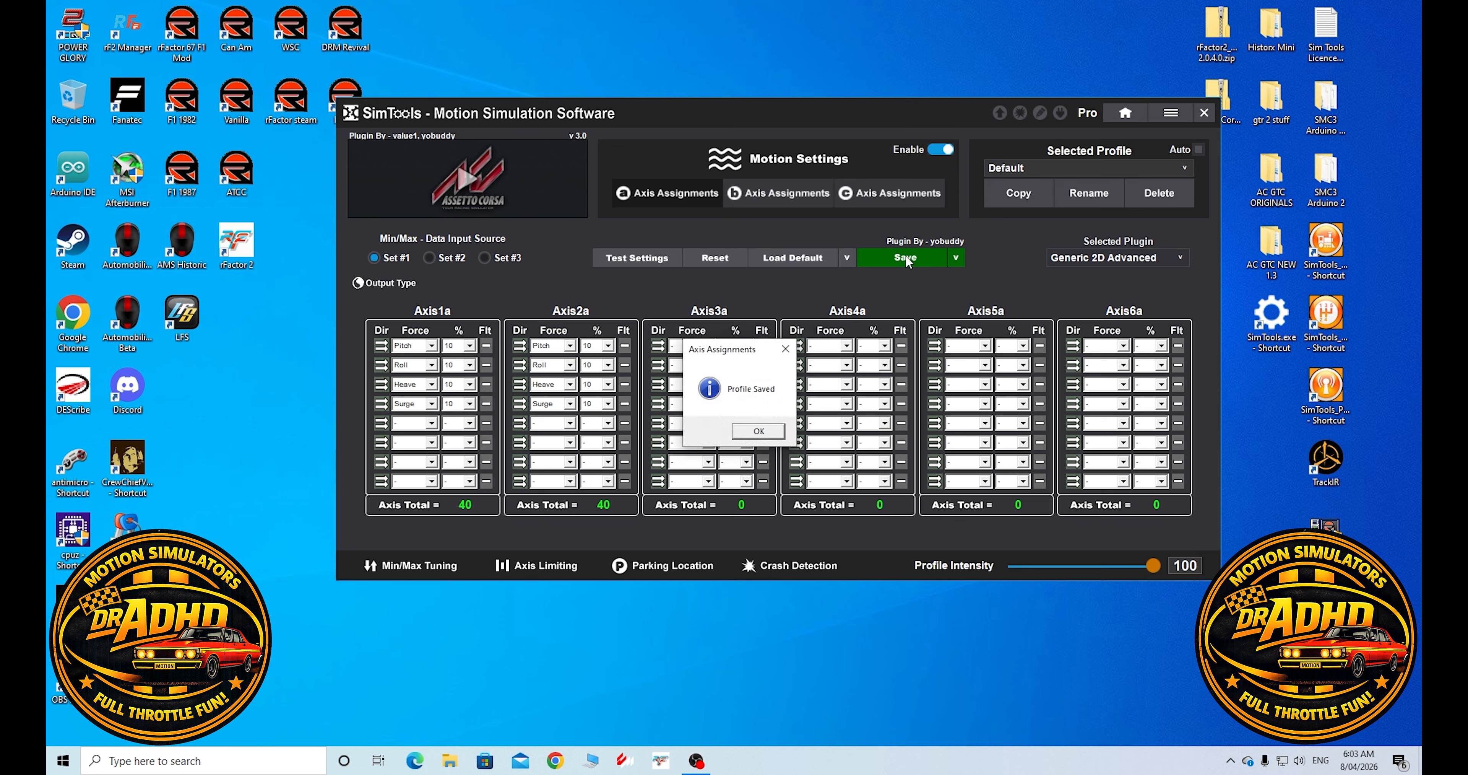
click(769, 432)
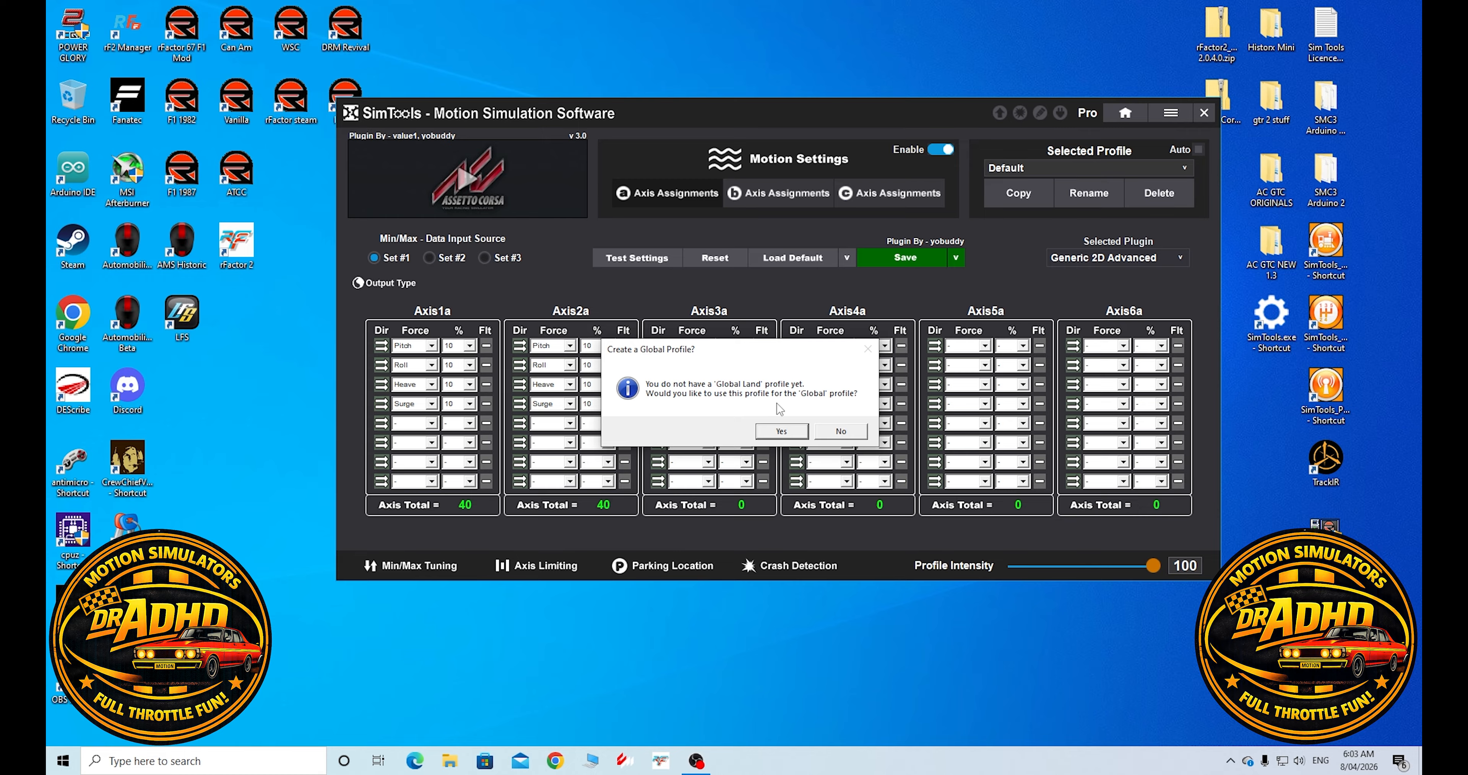
click(786, 432)
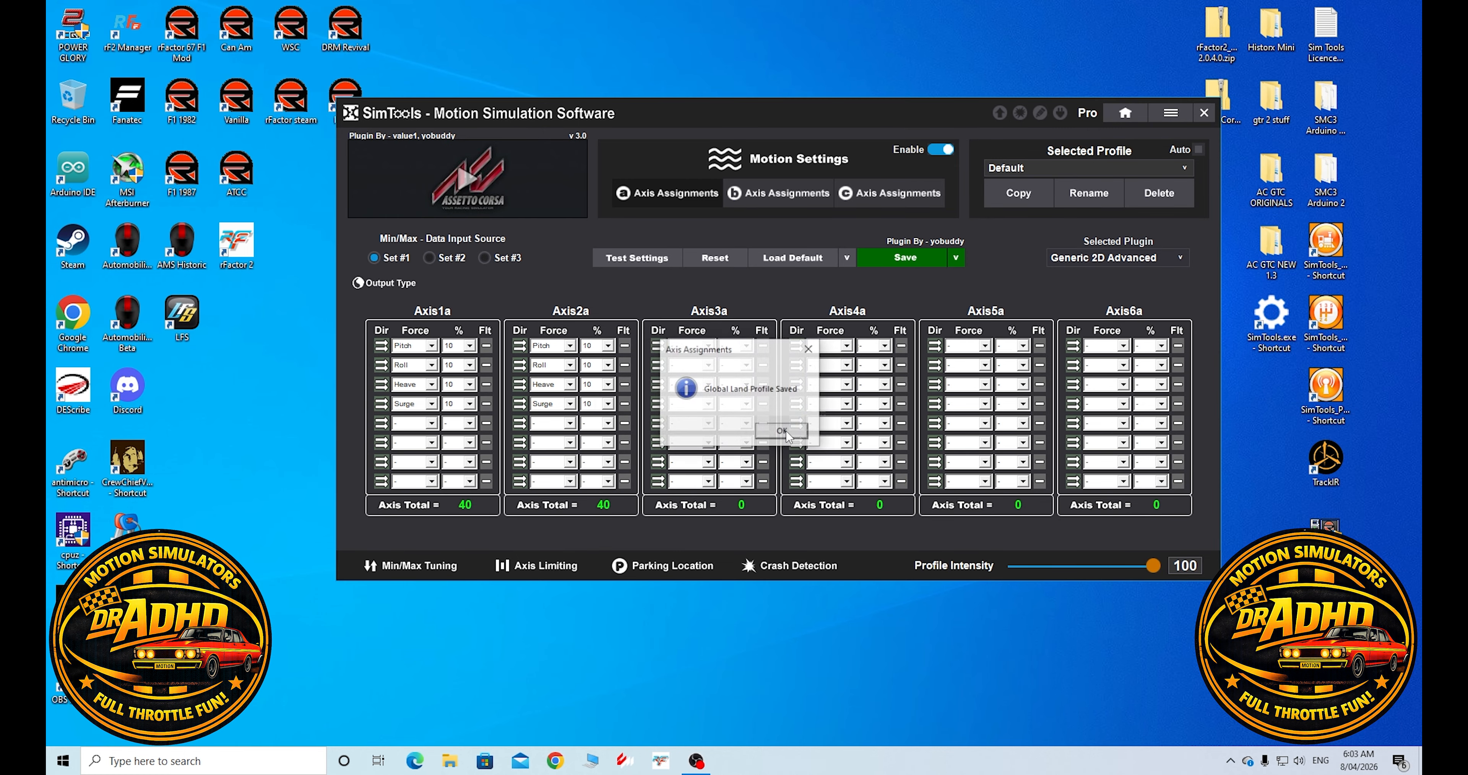
click(786, 431)
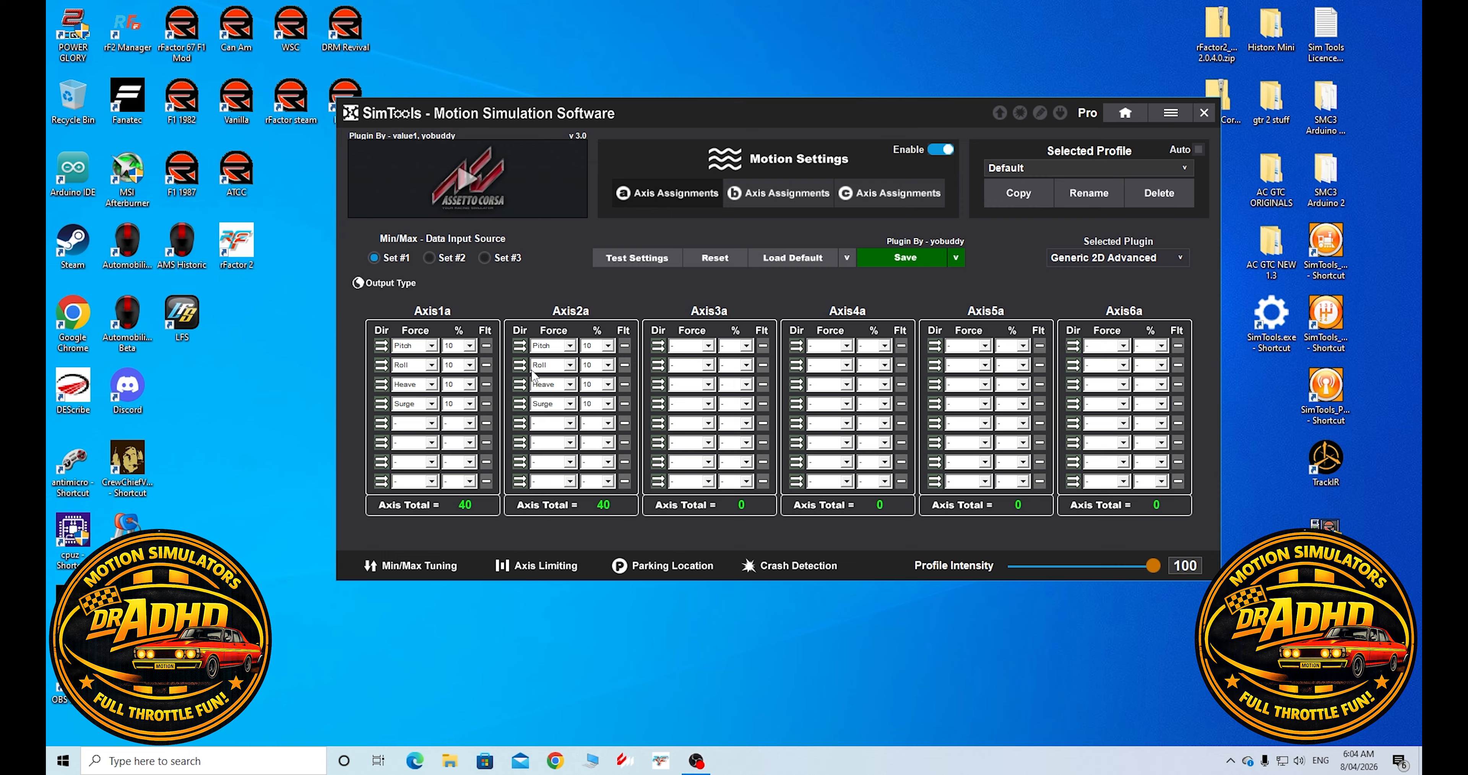
- Test the simulator's response to Roll, Pitch, Surge and Heave in Axis Testing, then stop the test
click(641, 258)
drag(500, 333, 542, 341)
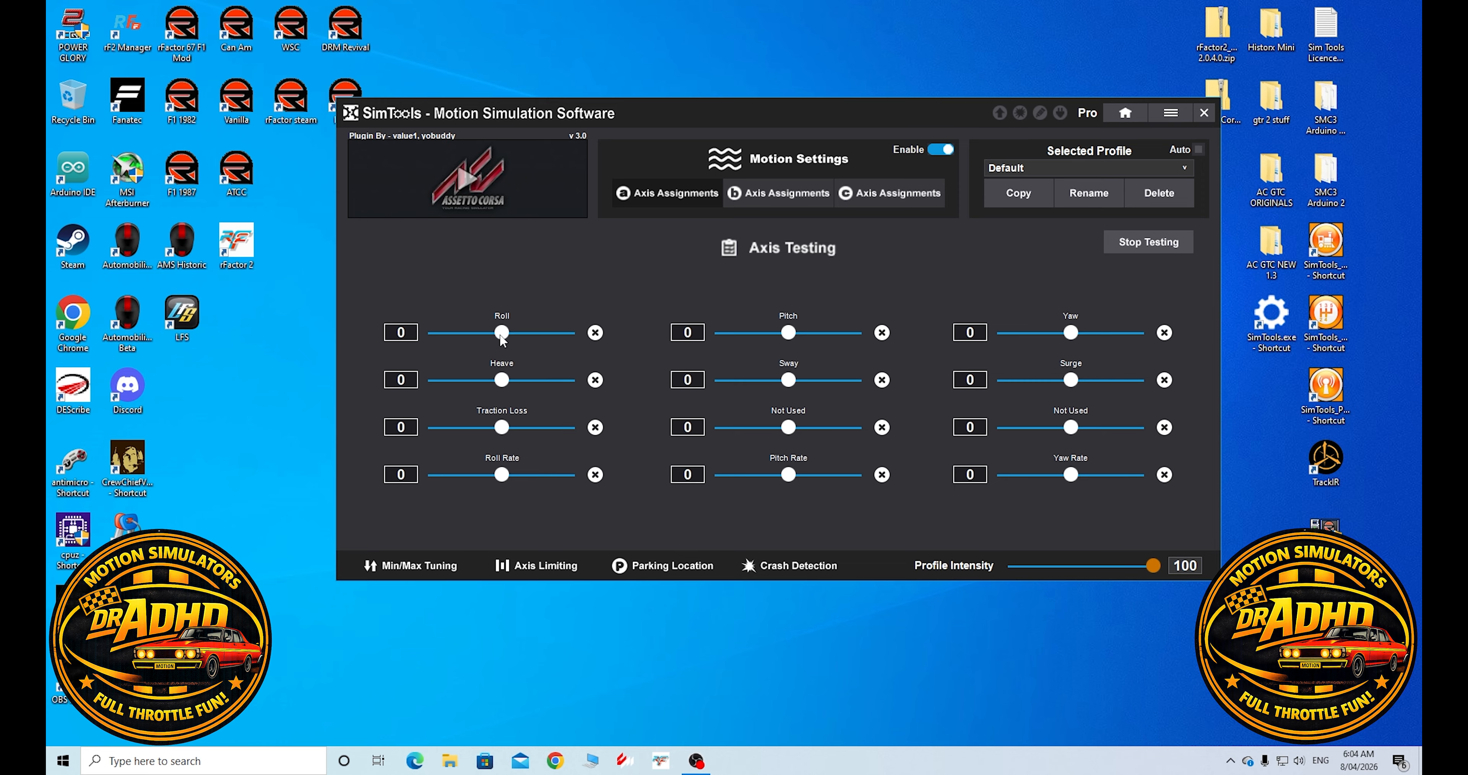
mouse_move(790, 335)
mouse_down()
mouse_move(733, 333)
mouse_move(844, 335)
mouse_move(790, 335)
mouse_up()
mouse_move(1071, 381)
mouse_down()
mouse_move(1046, 384)
mouse_move(1096, 386)
mouse_move(1071, 386)
mouse_up()
mouse_move(502, 381)
mouse_down()
mouse_move(474, 385)
mouse_move(548, 384)
mouse_move(497, 385)
mouse_up()
click(595, 380)
click(1142, 240)
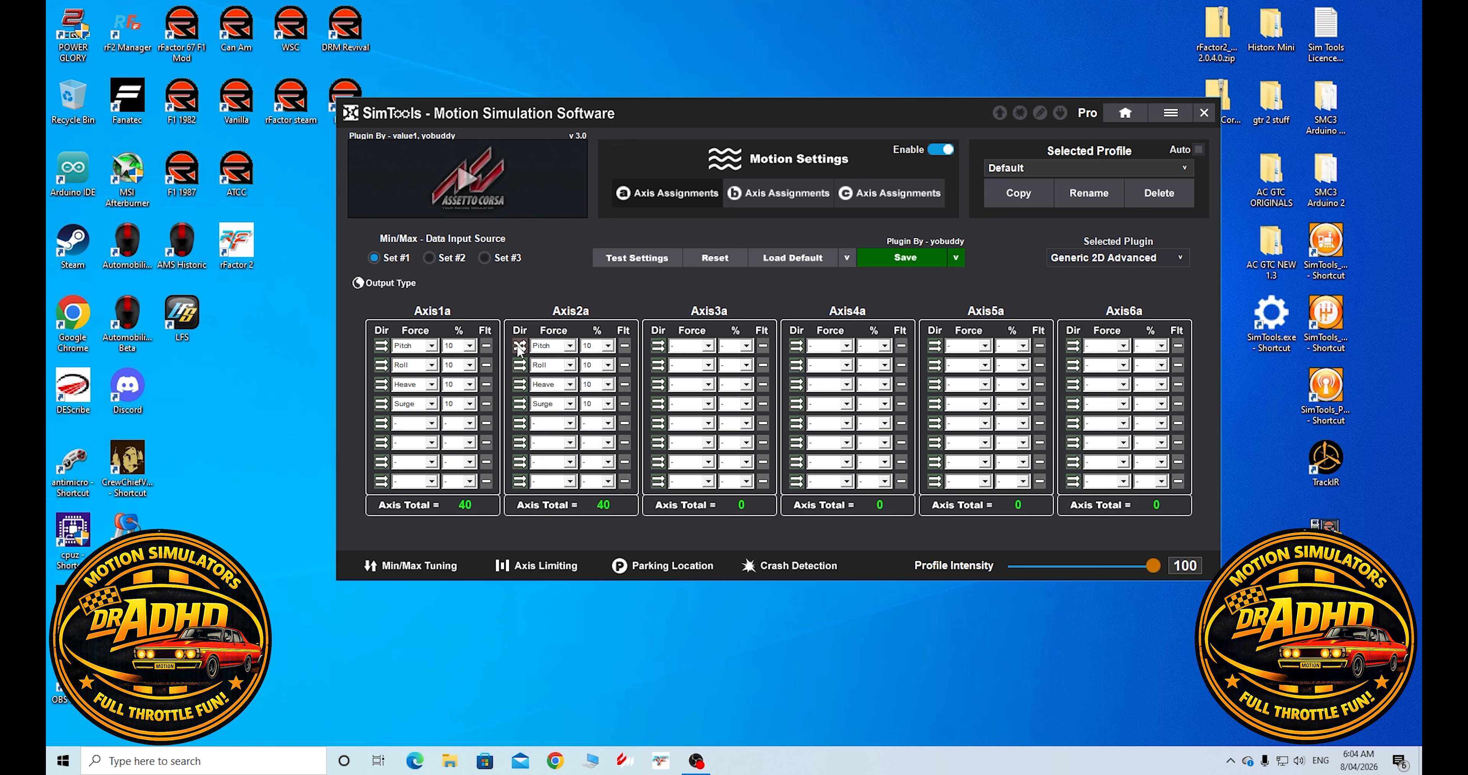
- Reverse the direction of Pitch, Heave and Surge on Axis2a and save the profile
click(520, 404)
click(912, 259)
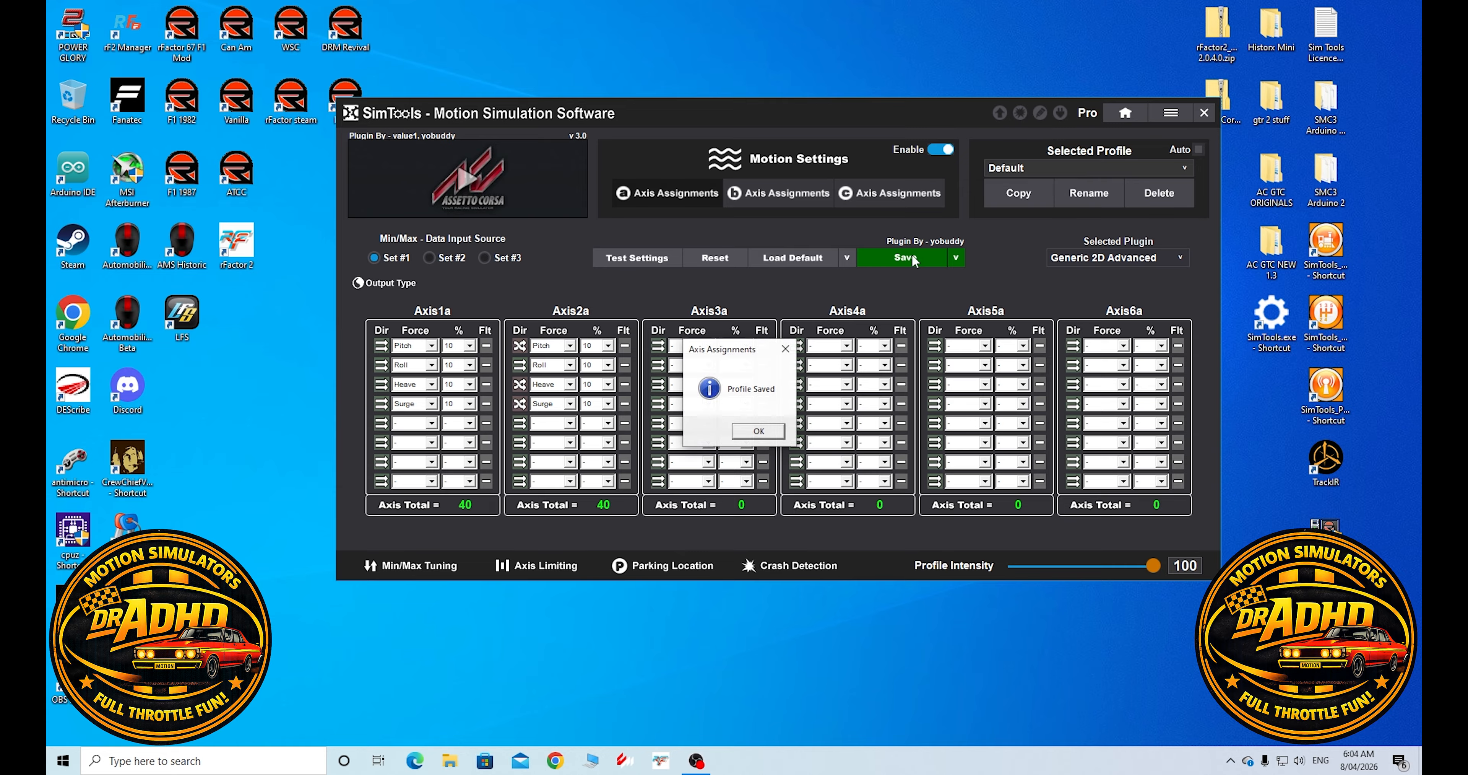
click(764, 433)
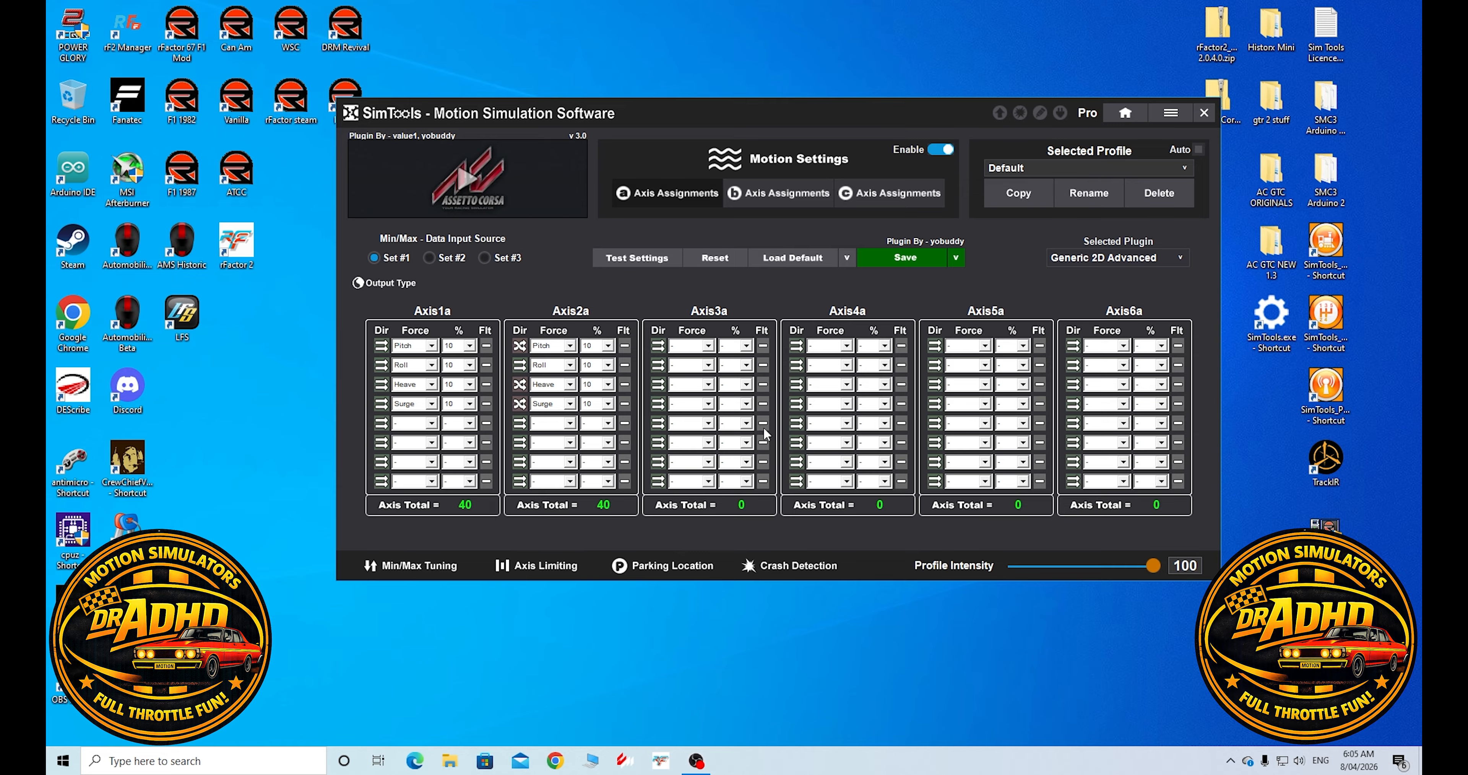
- Start Axis Testing and test the simulator's response to Pitch in both directions, resetting it to centre after each
click(637, 255)
drag(788, 332, 713, 340)
click(882, 332)
drag(794, 342, 857, 335)
click(883, 333)
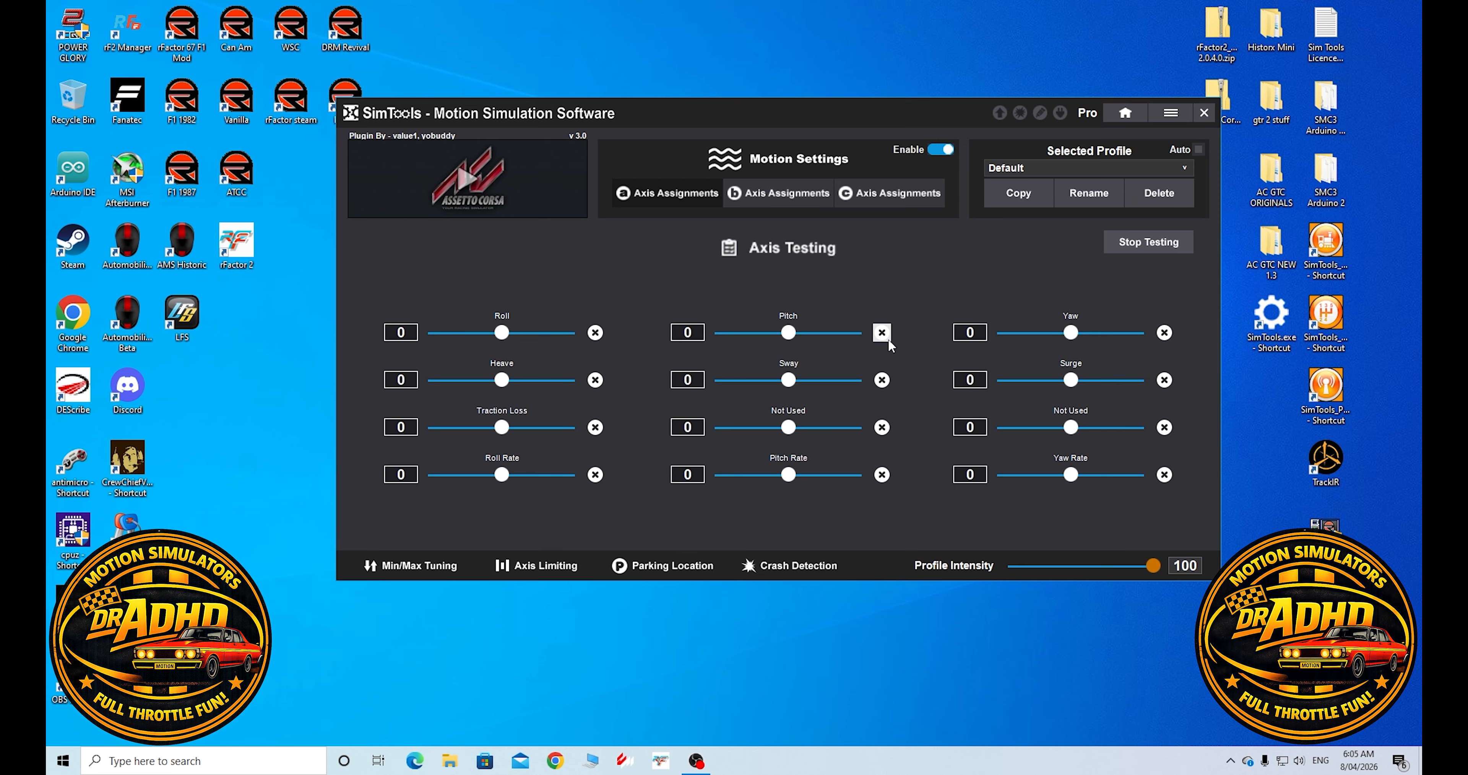
- Test the simulator's response to Surge, Heave and Roll, returning each to centre, and stop the test
drag(1074, 383, 1022, 388)
drag(1001, 379, 1109, 387)
click(1164, 379)
drag(501, 384, 556, 380)
click(589, 382)
drag(503, 335, 441, 335)
drag(441, 333, 503, 336)
click(1135, 242)
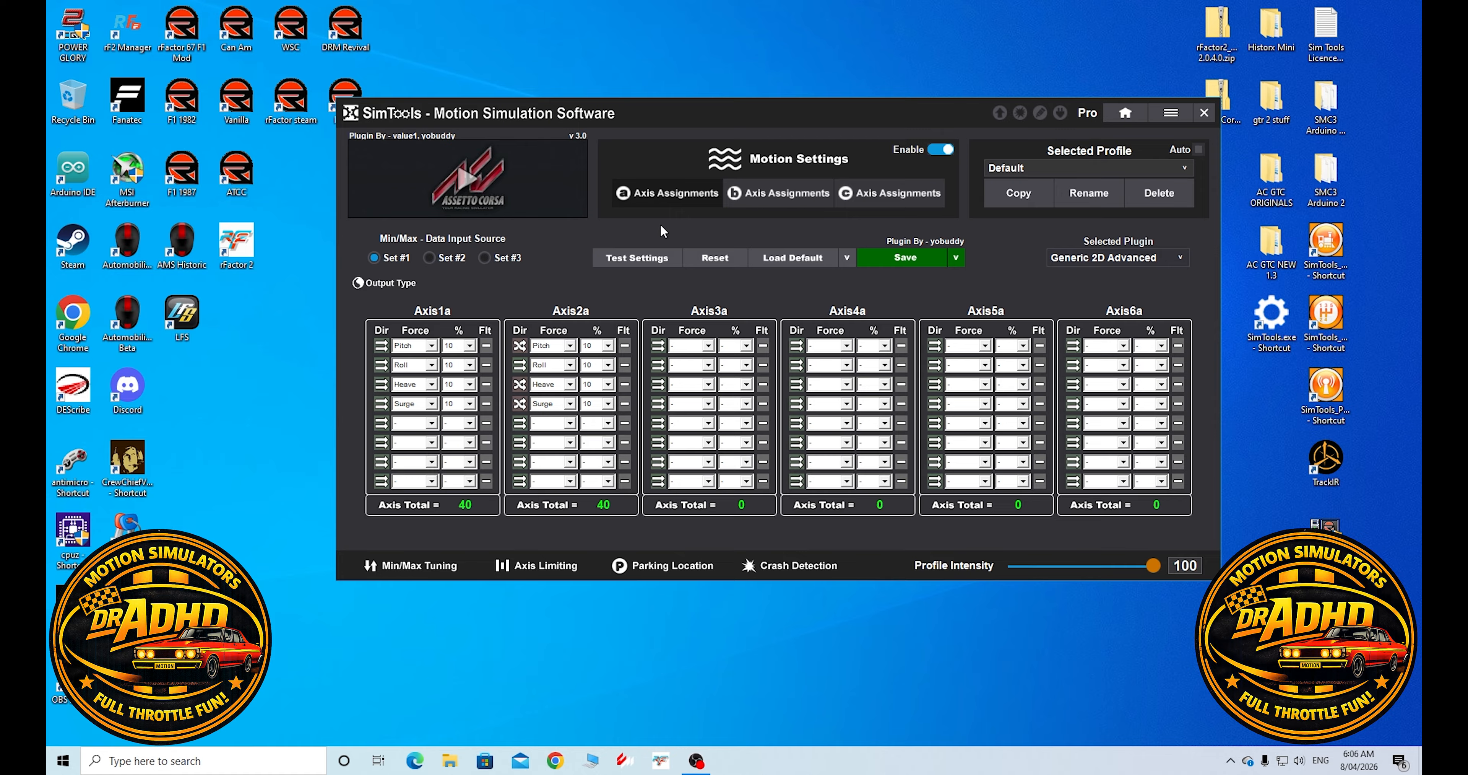
- In the b axis assignments, assign Surge with reversed direction and Traction Loss to Axis1b
click(787, 192)
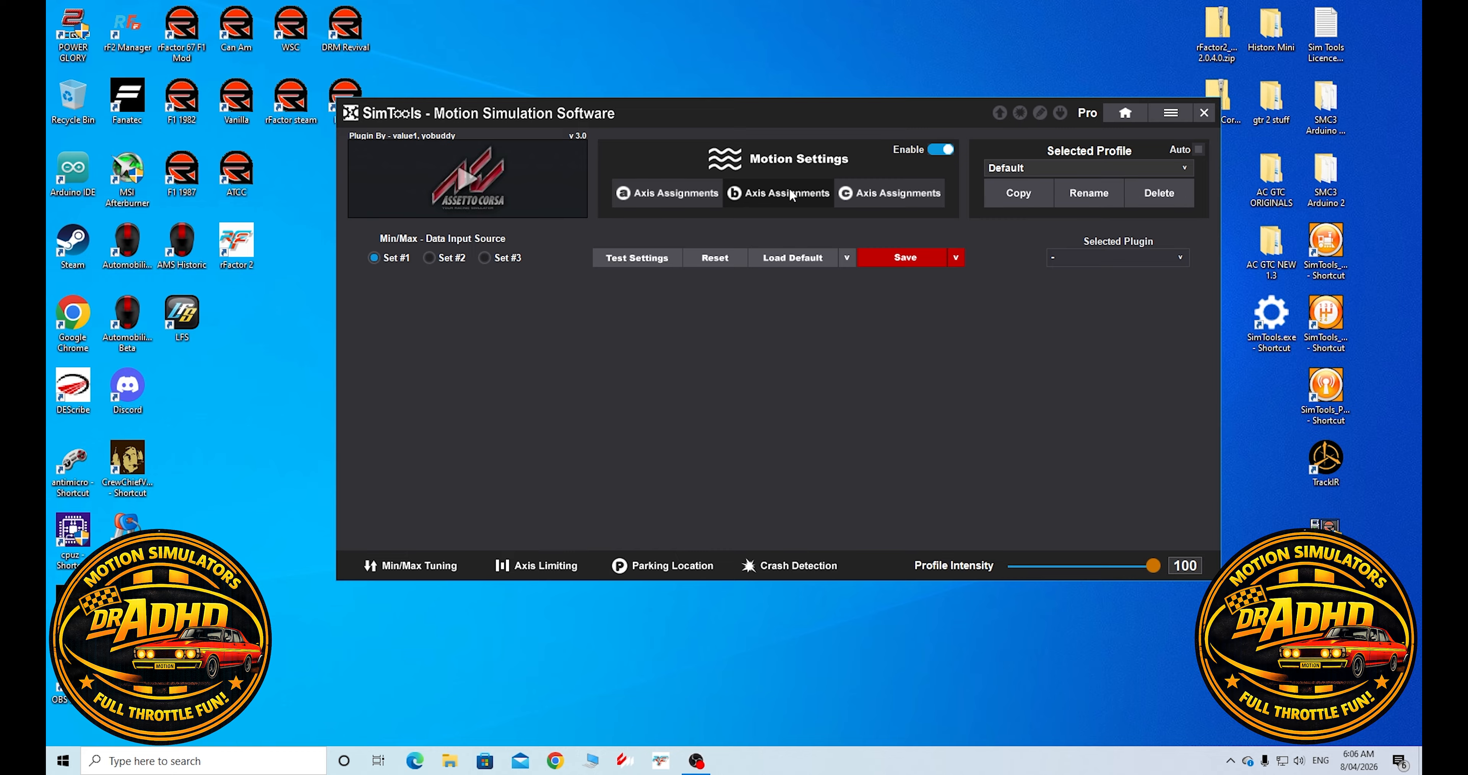
click(432, 345)
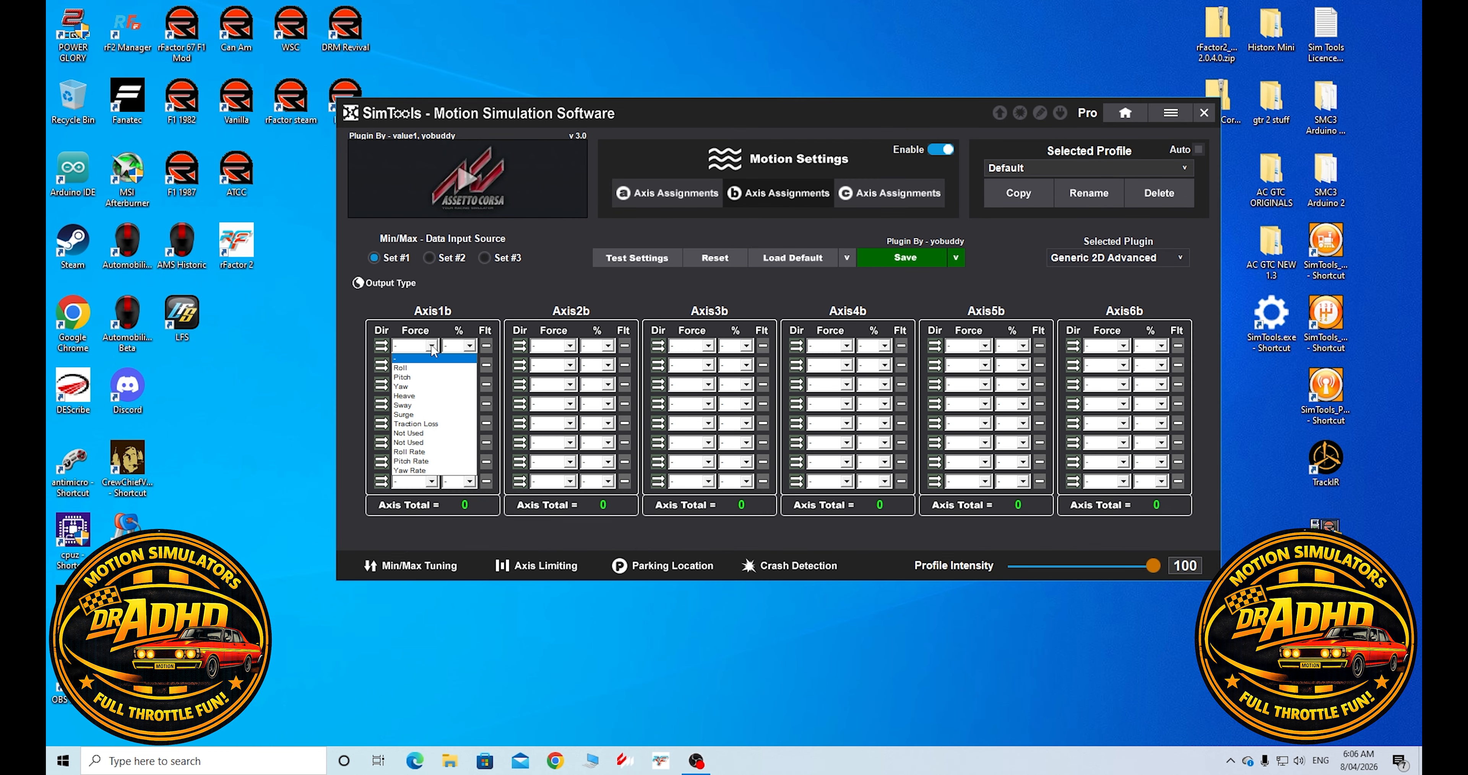
click(424, 414)
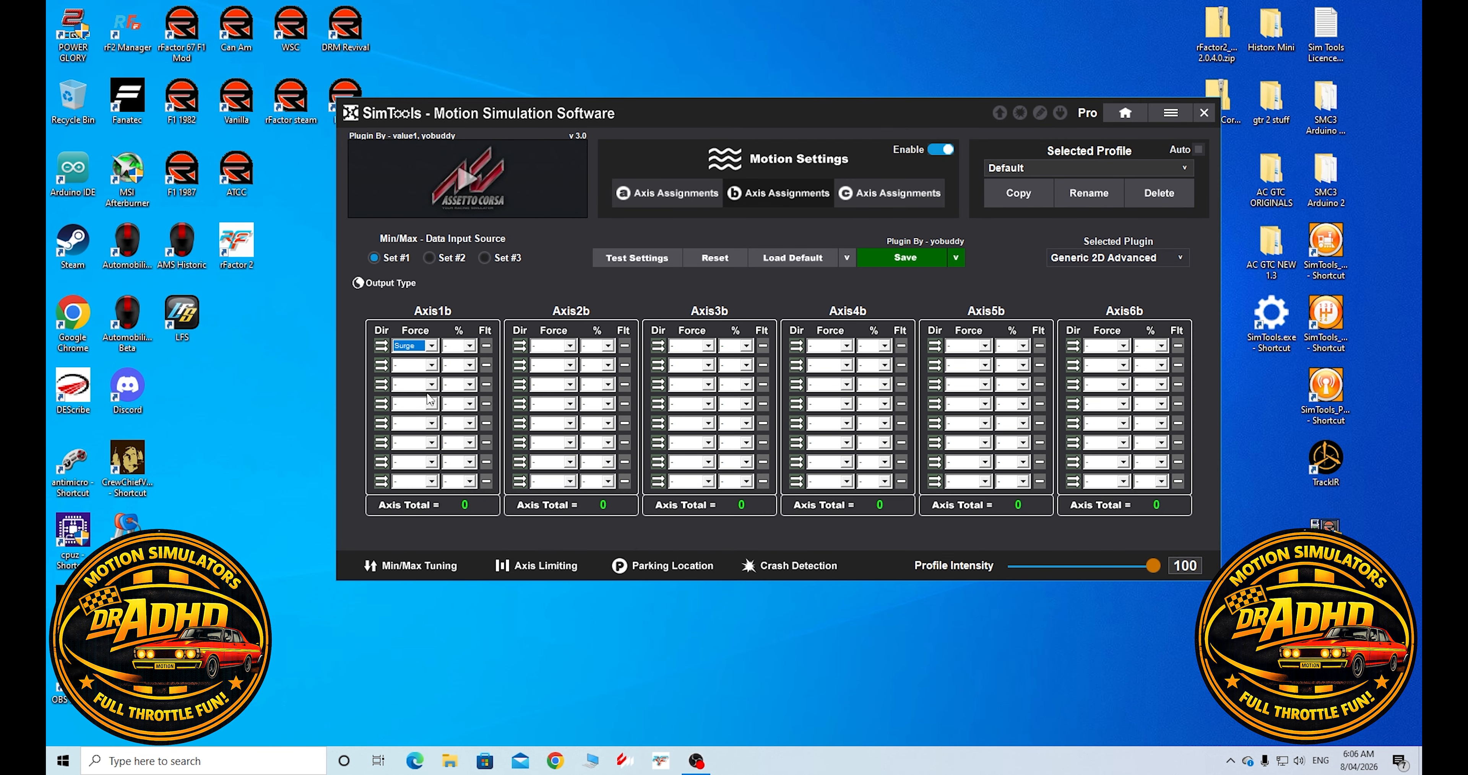
click(381, 346)
click(432, 365)
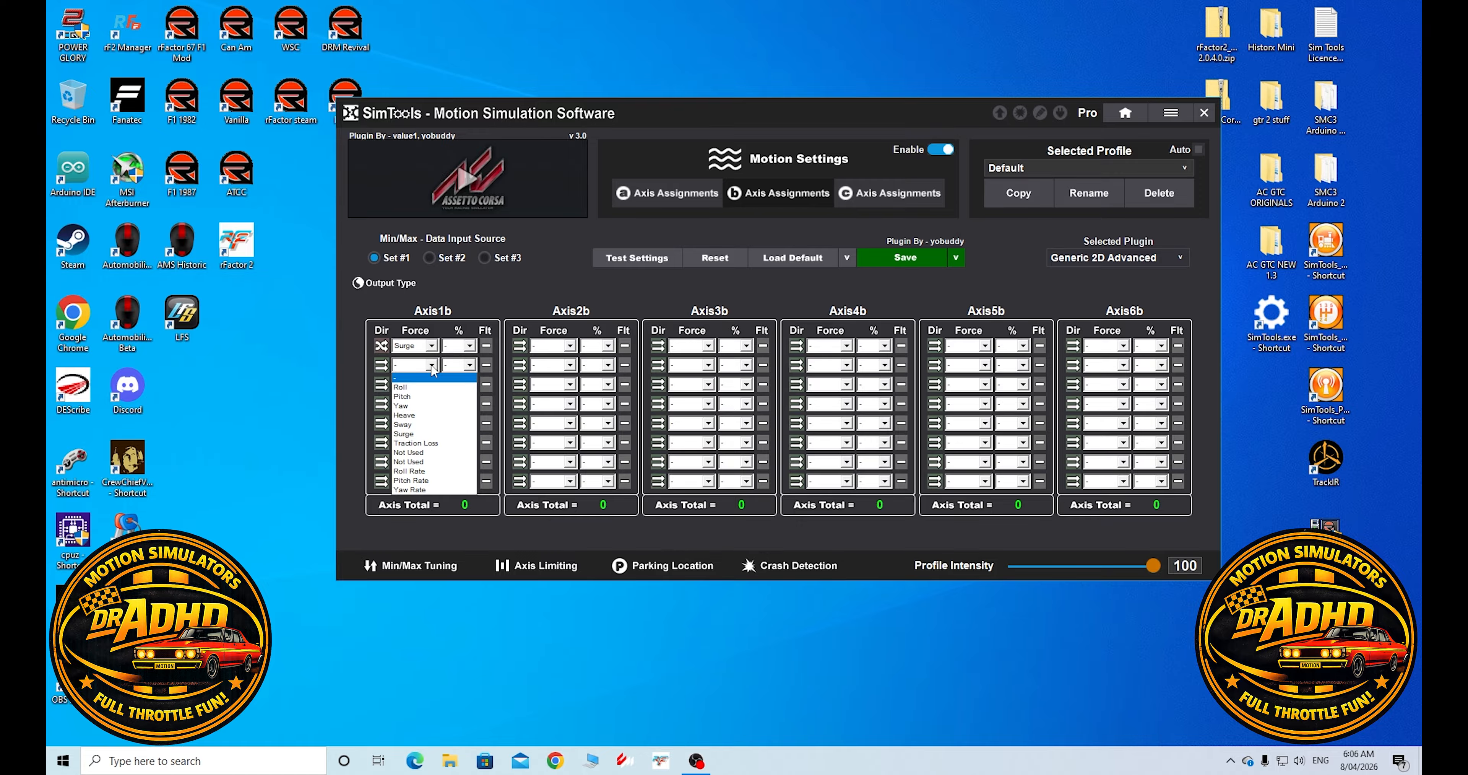
click(416, 443)
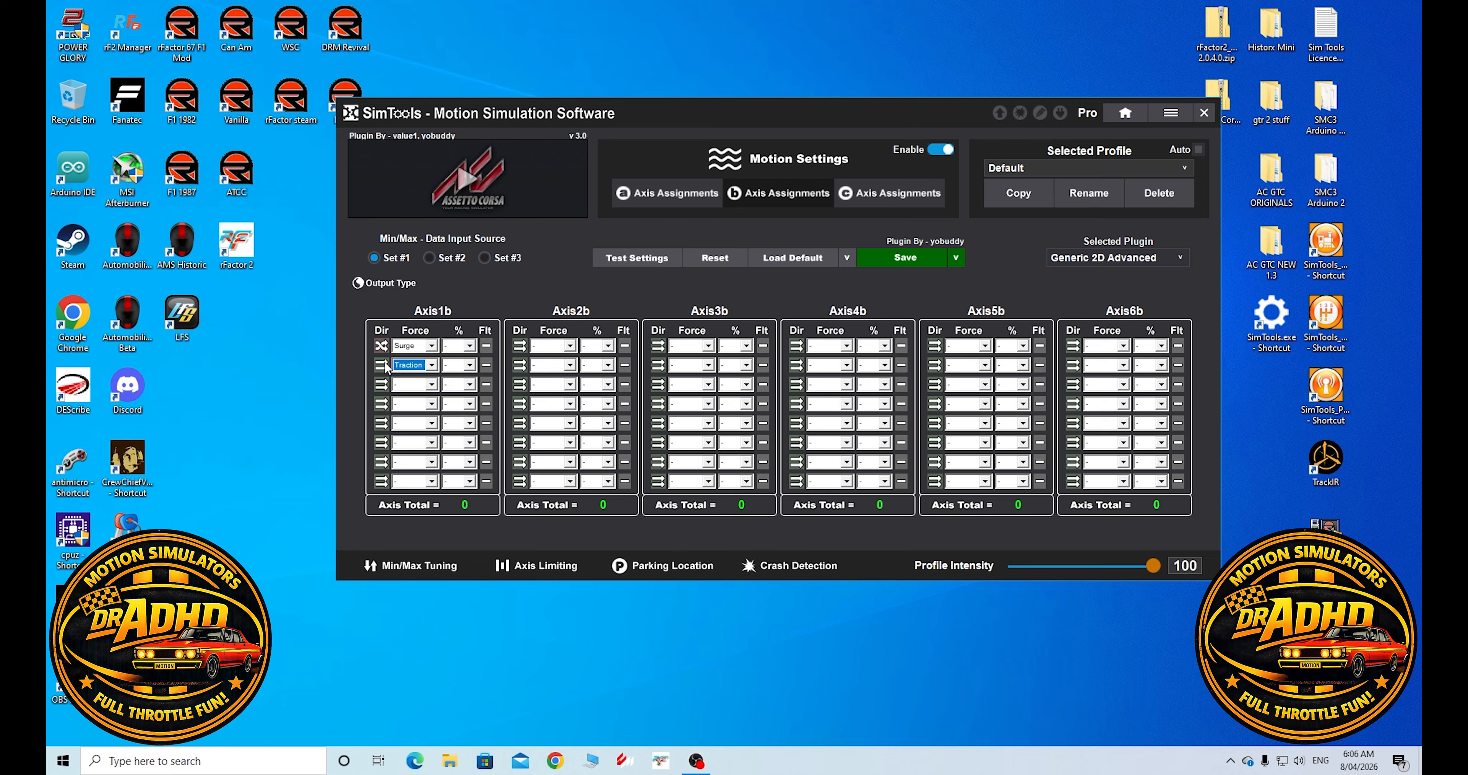
- Set the percentage of Surge and Traction Loss on Axis1b to 20 each and view Surge's filter settings
click(469, 346)
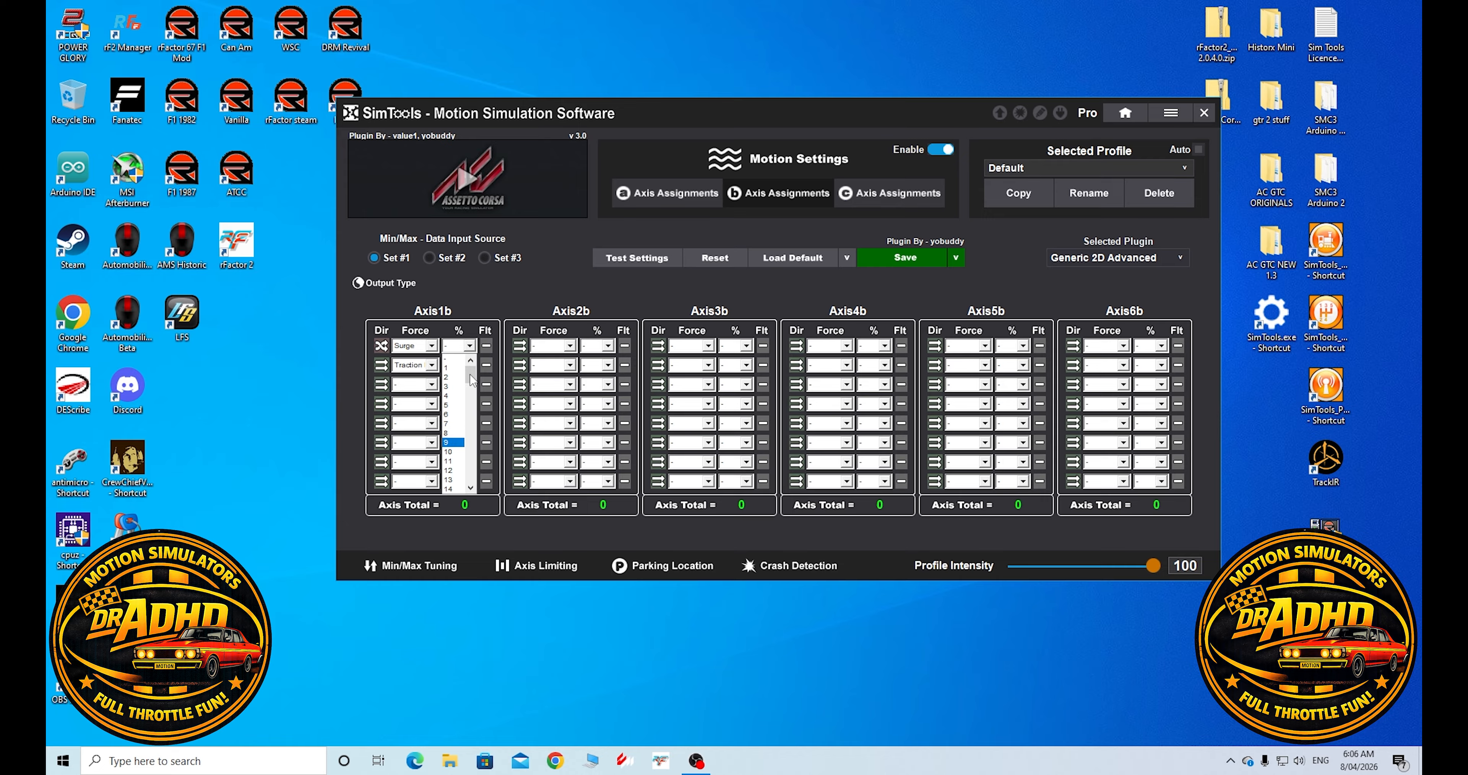
scroll(472, 388, down, 3)
click(455, 461)
click(469, 365)
scroll(462, 433, down, 4)
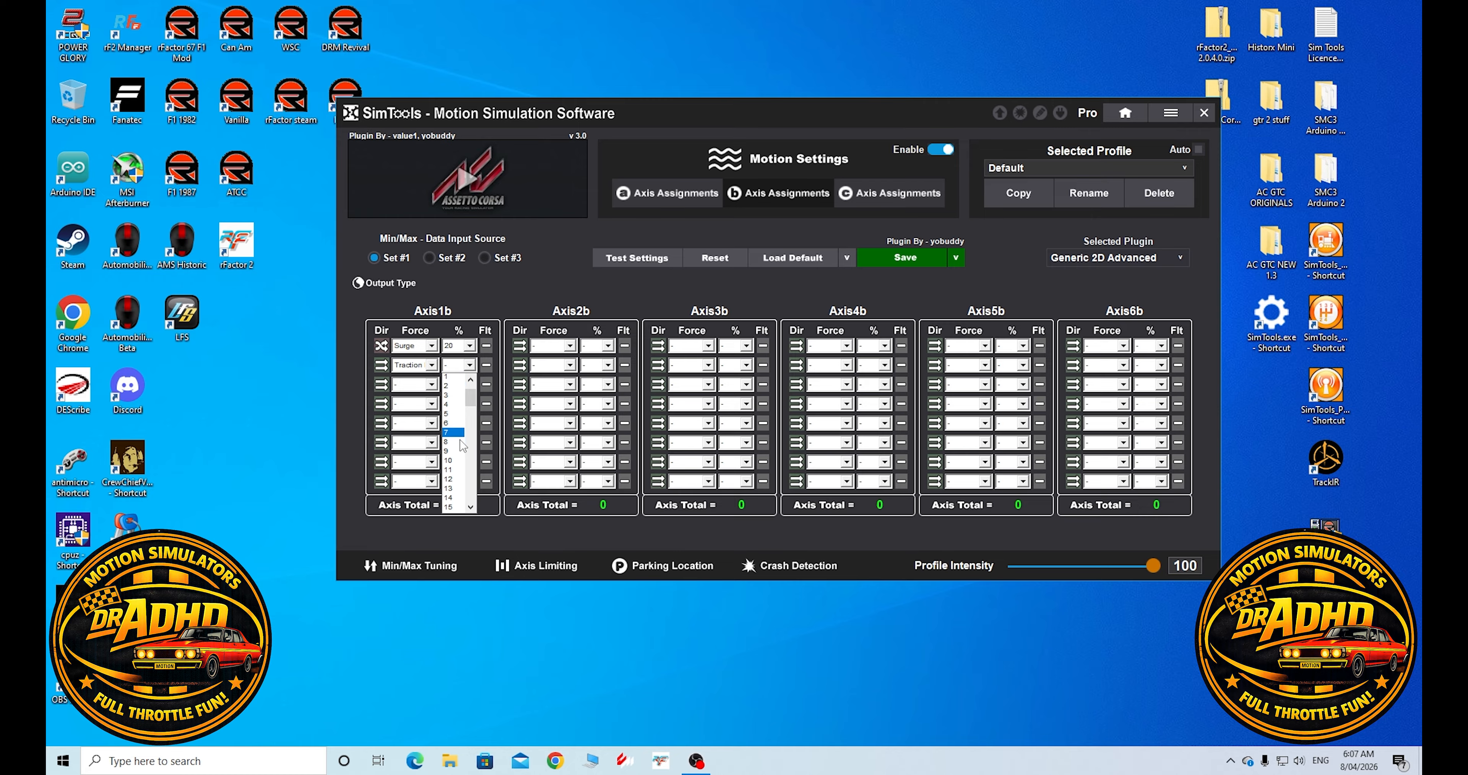
click(461, 452)
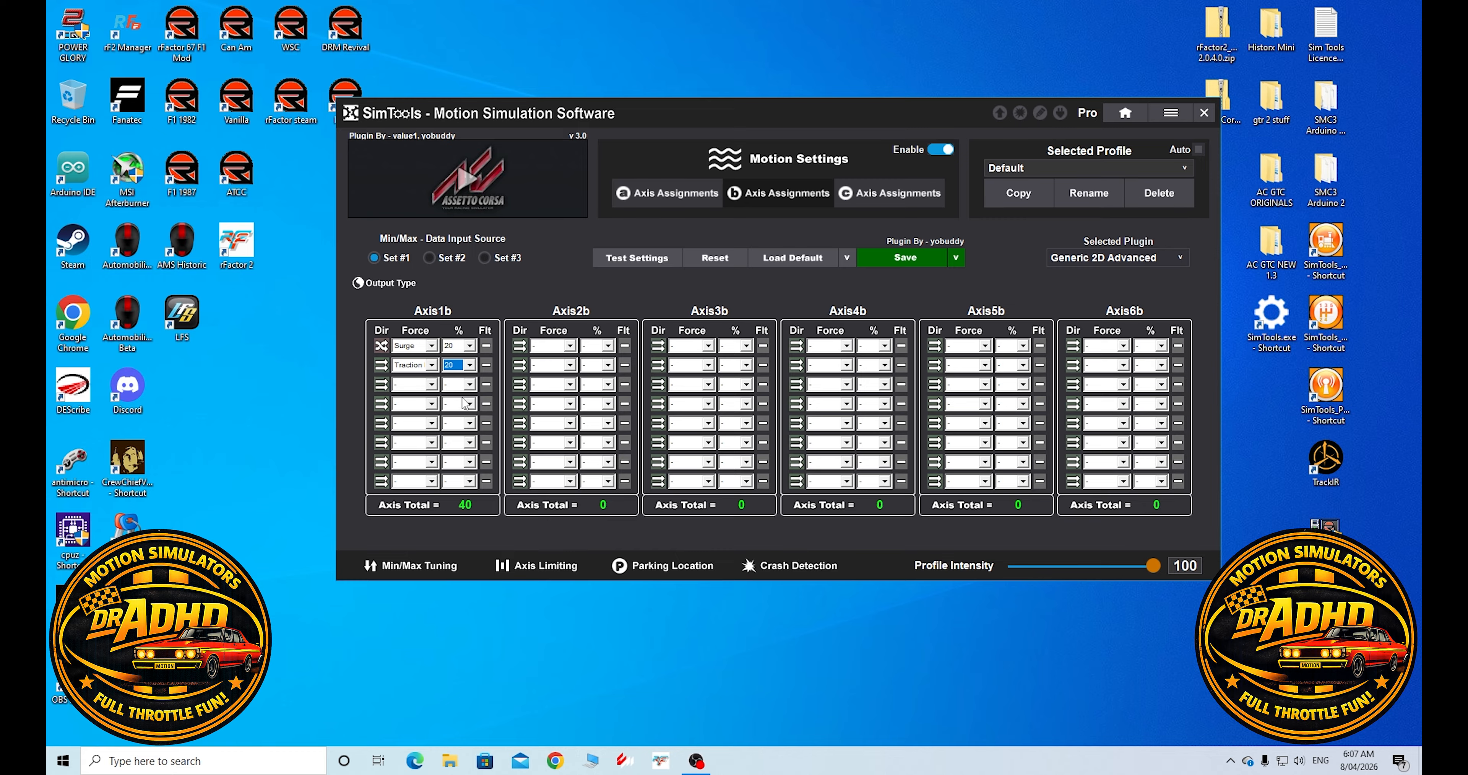
click(485, 346)
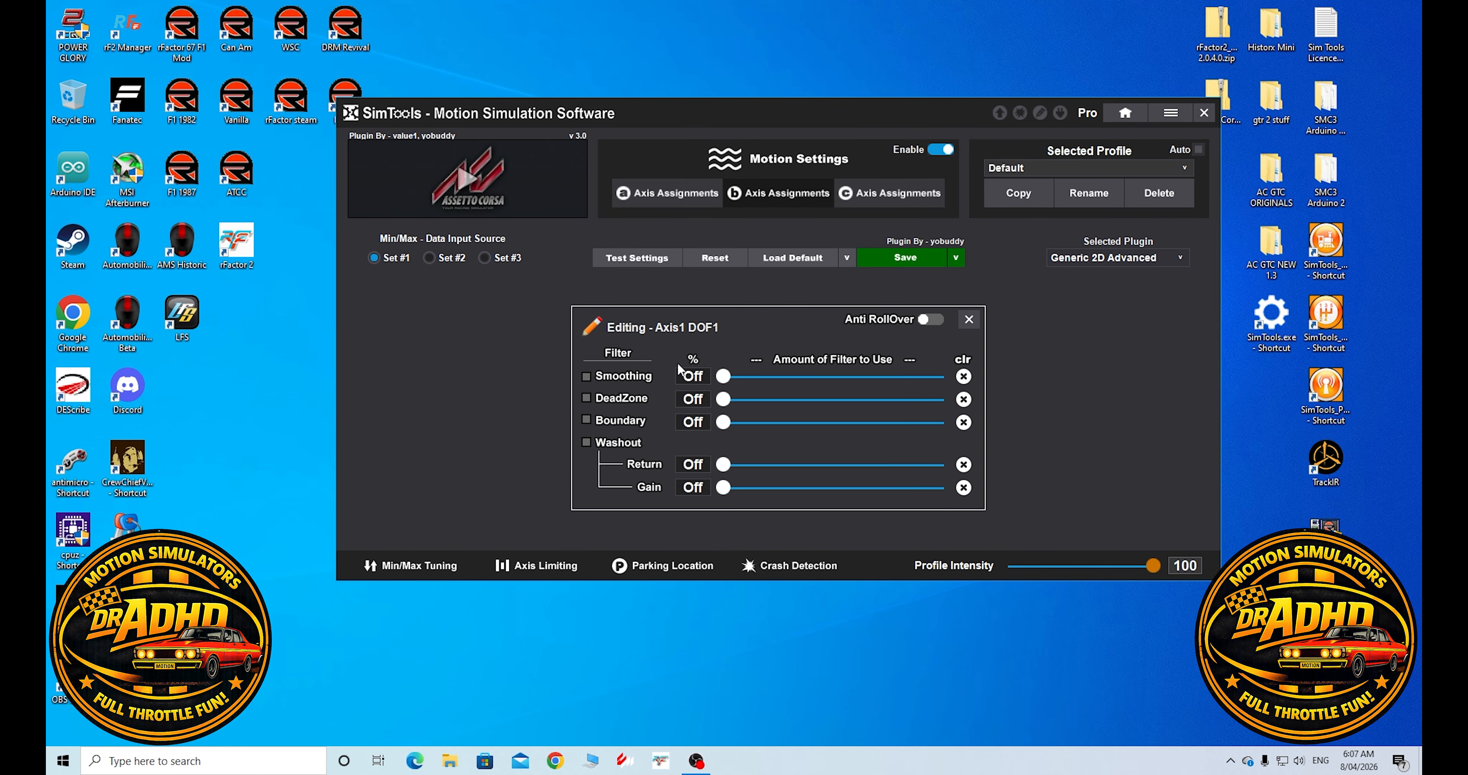
click(972, 320)
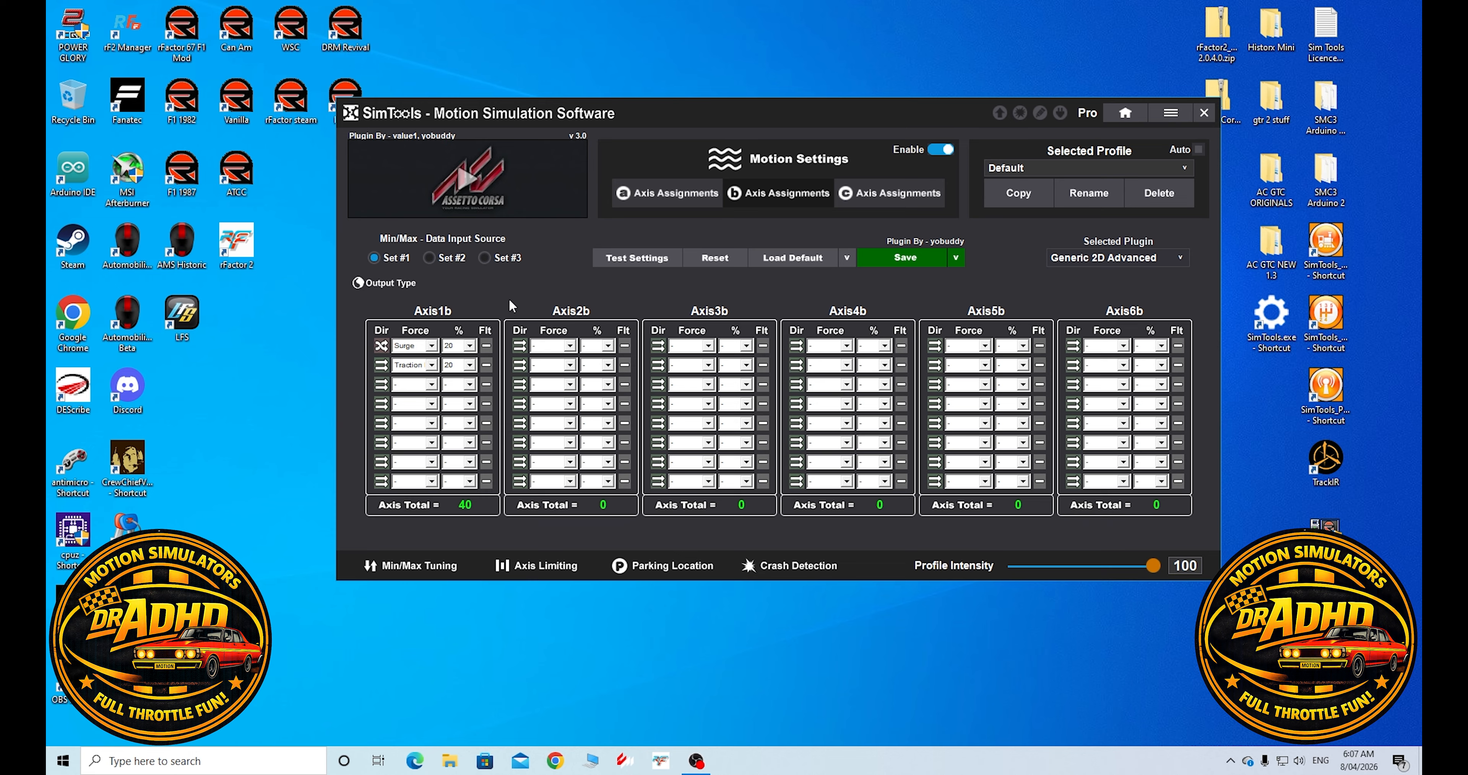
- Save the b axis assignments in the Default profile and accept using them for the Global Land profile
click(906, 258)
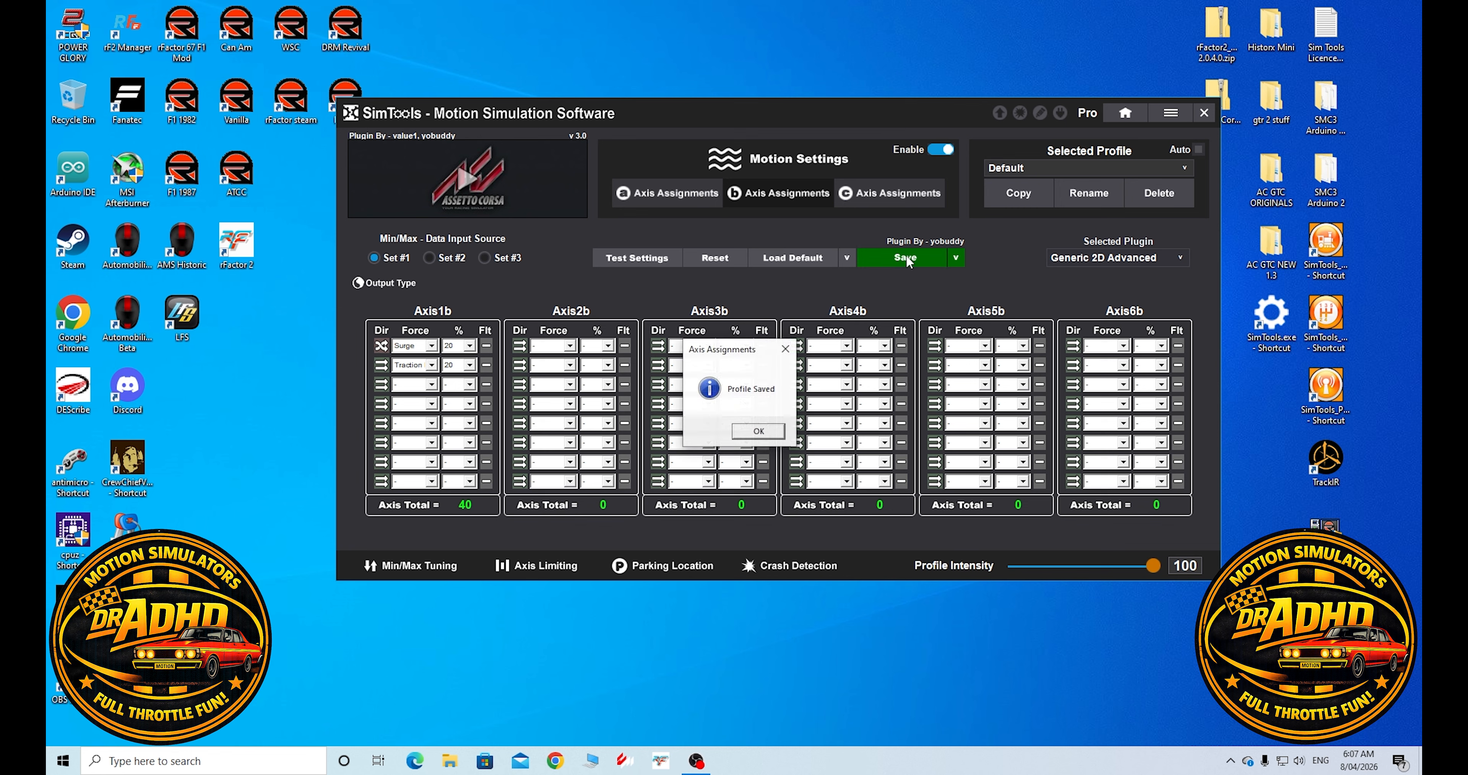
click(760, 433)
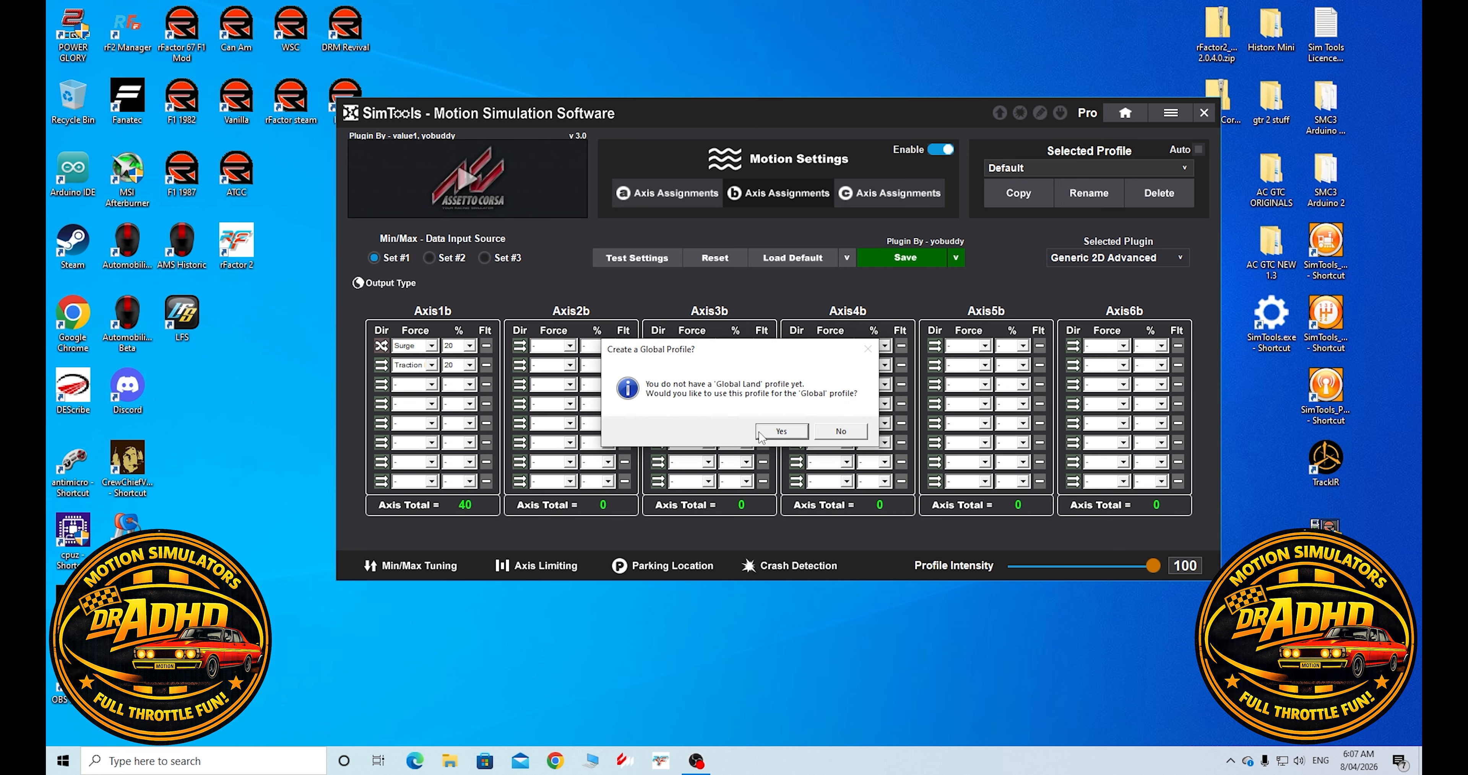
click(780, 431)
click(778, 428)
- Test the simulator's response to Traction Loss in Axis Testing, reset it and stop the test
click(643, 261)
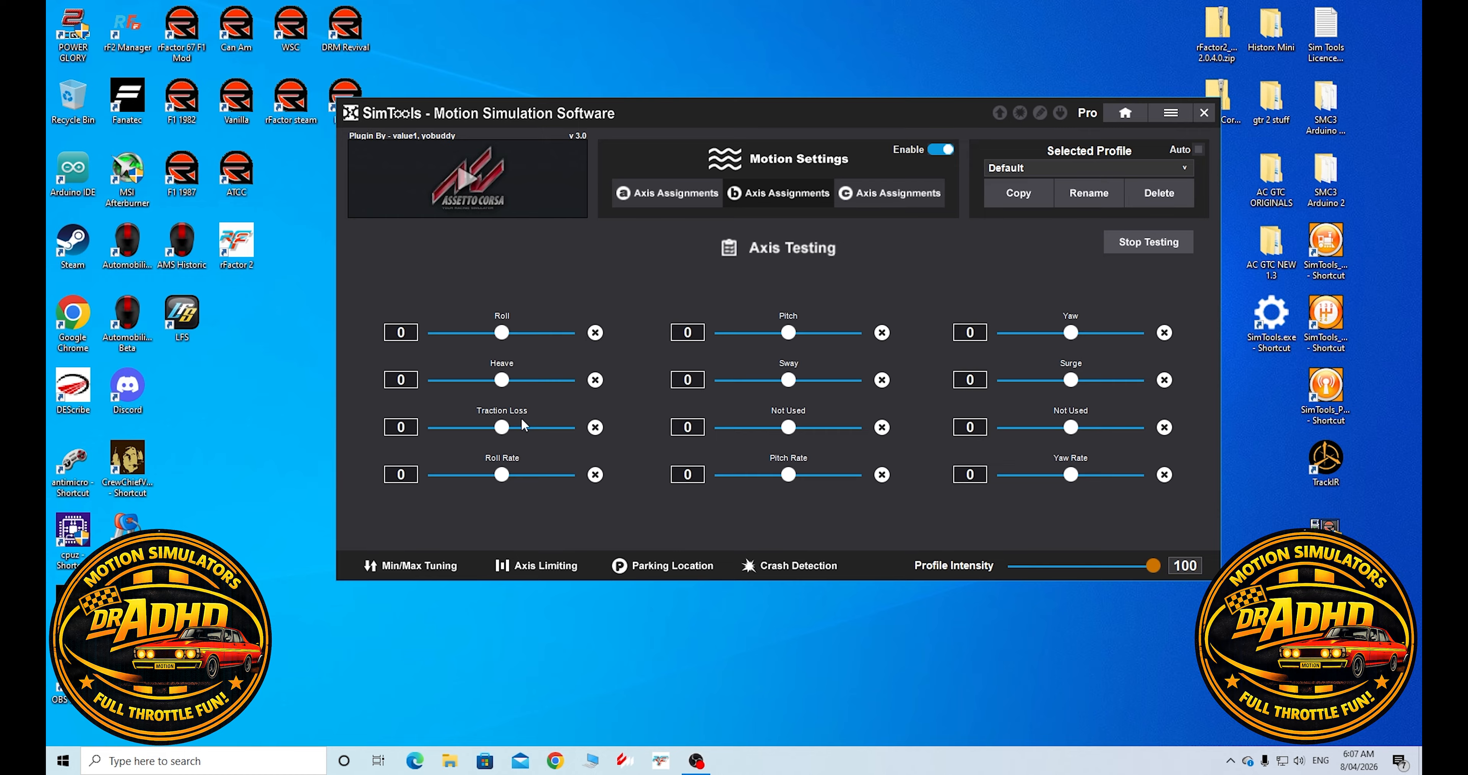
mouse_move(501, 427)
mouse_down()
mouse_move(441, 428)
mouse_move(572, 427)
mouse_move(433, 427)
mouse_move(502, 423)
mouse_up()
click(595, 427)
click(1142, 249)
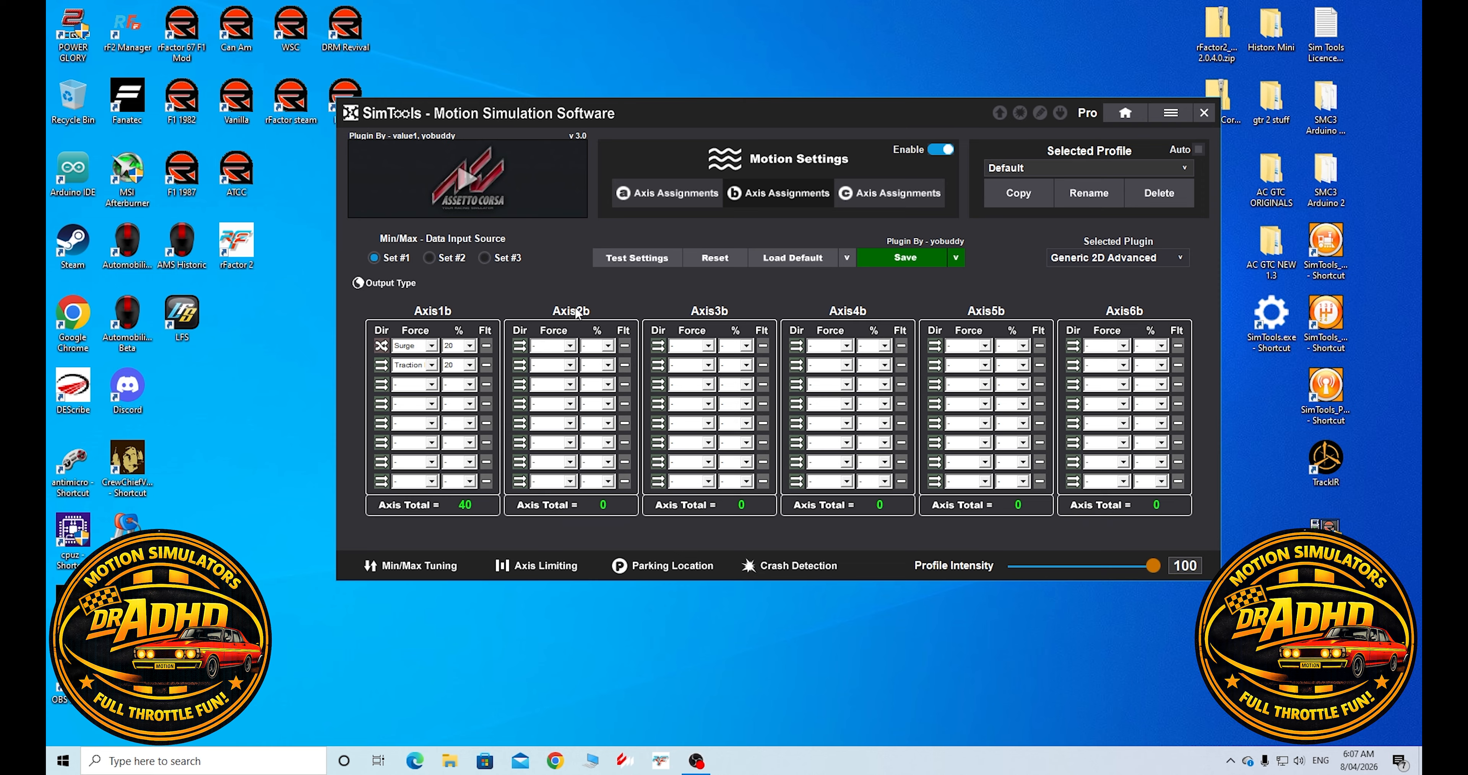
- Clear the Traction Loss force and its percentage from the second row of Axis1b
click(431, 369)
click(411, 378)
click(469, 365)
drag(473, 414, 473, 383)
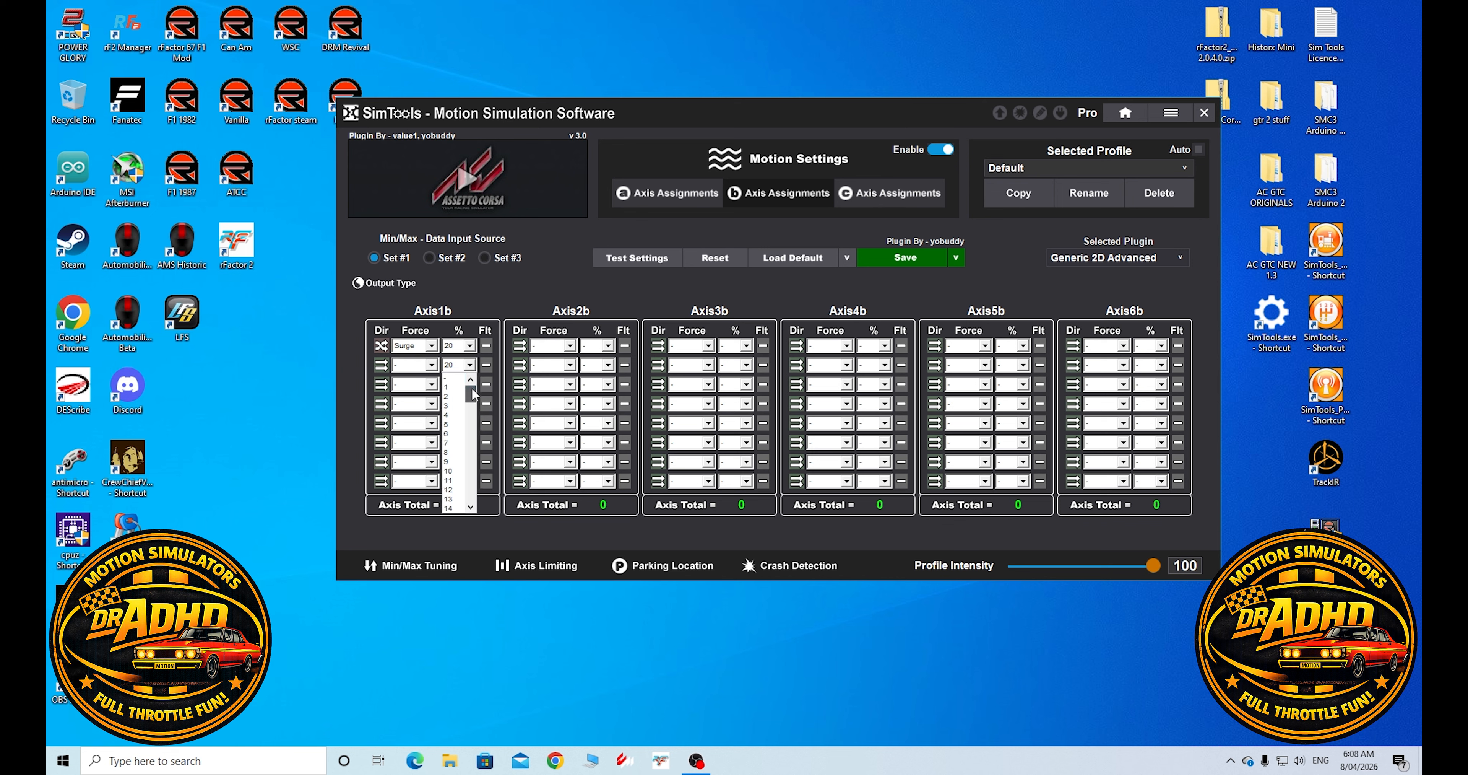
click(452, 378)
- Assign Traction Loss to the first row of Axis2b at 20 percent and save the profile
click(570, 345)
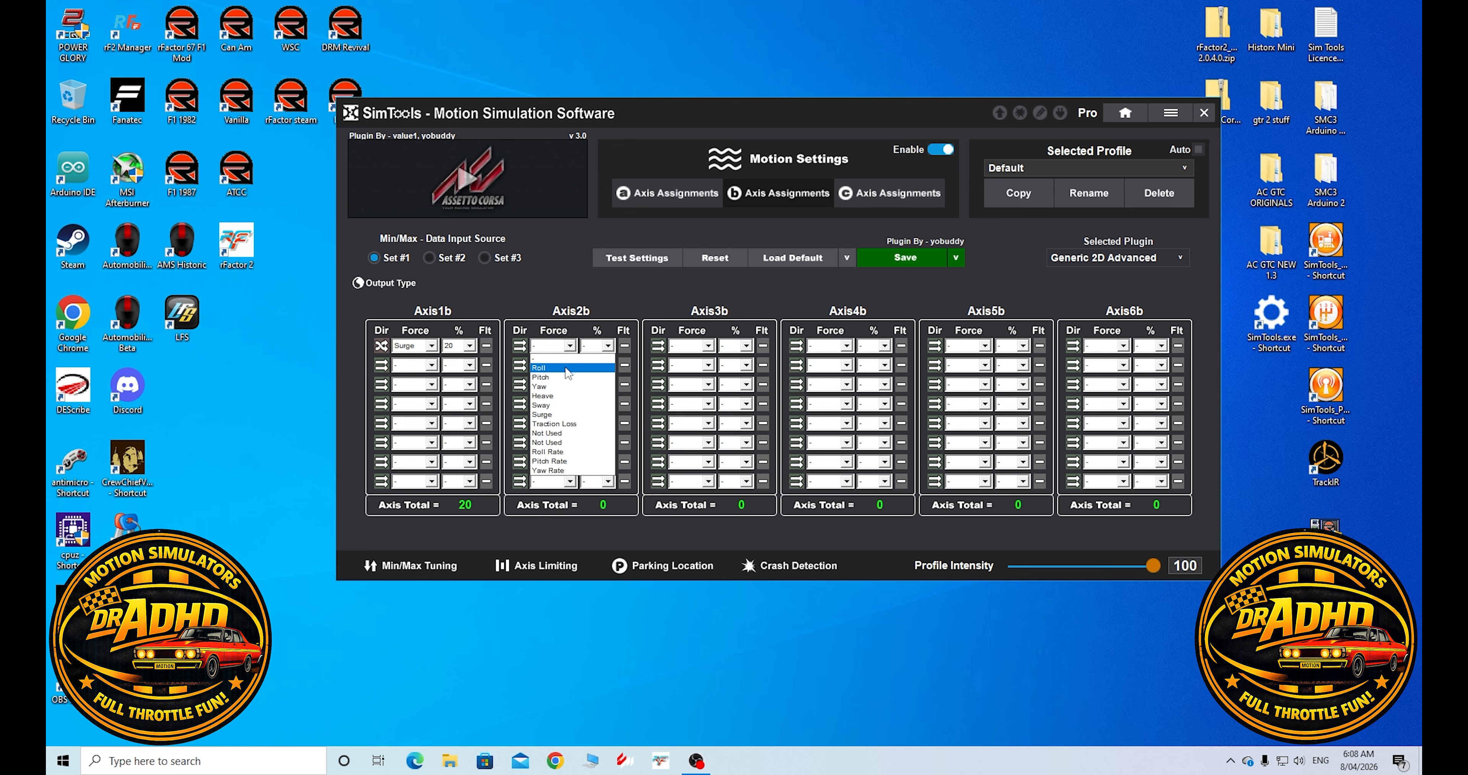
click(559, 424)
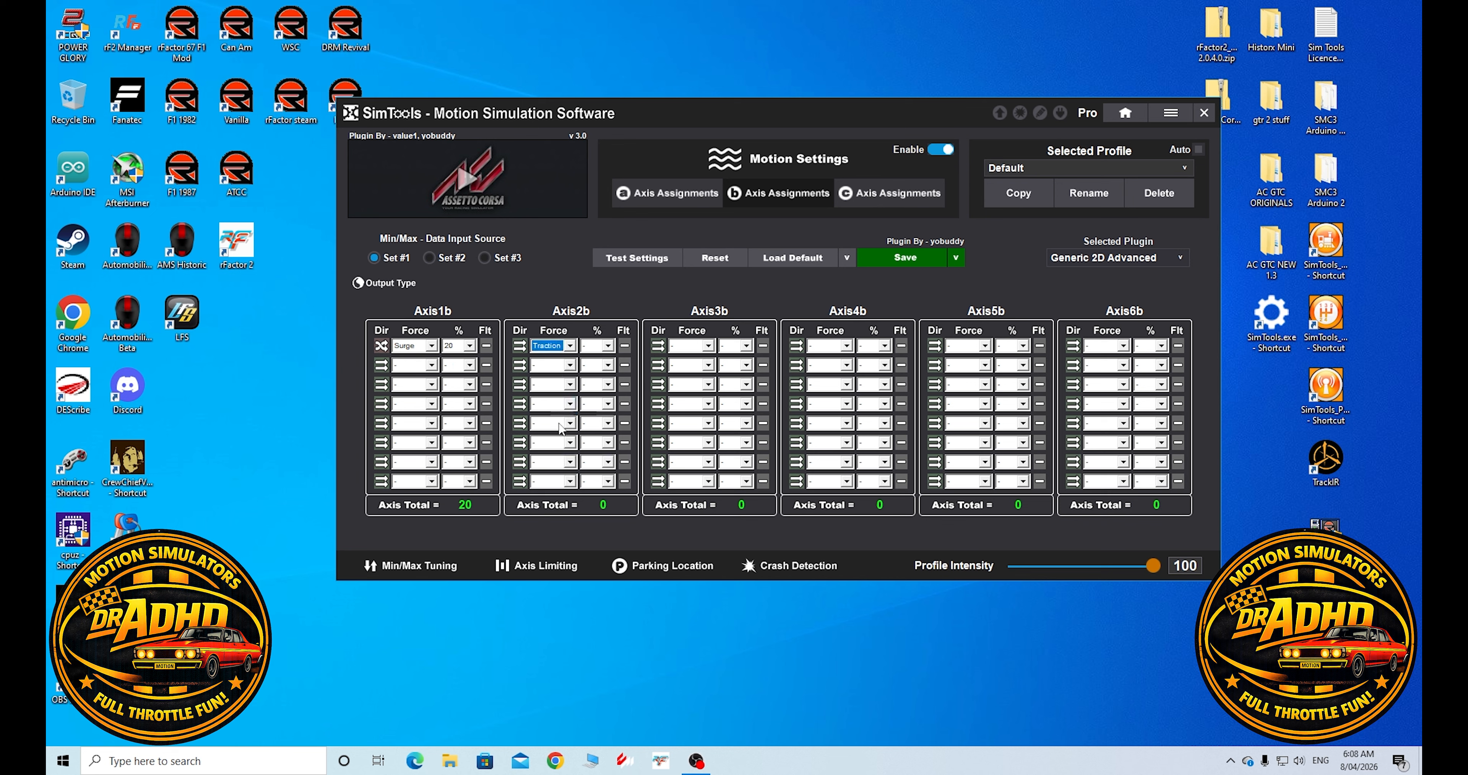
click(608, 346)
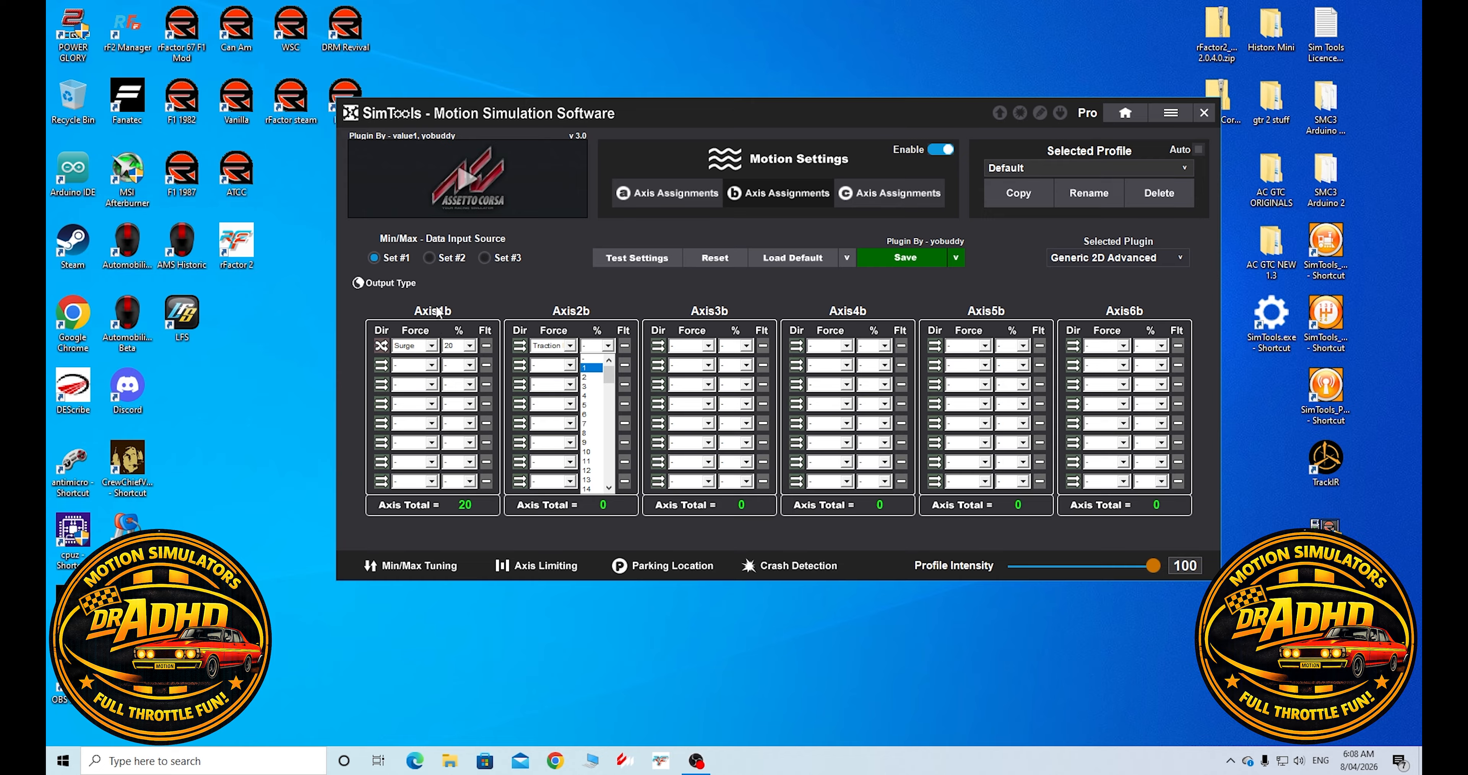
drag(610, 378, 611, 392)
click(588, 433)
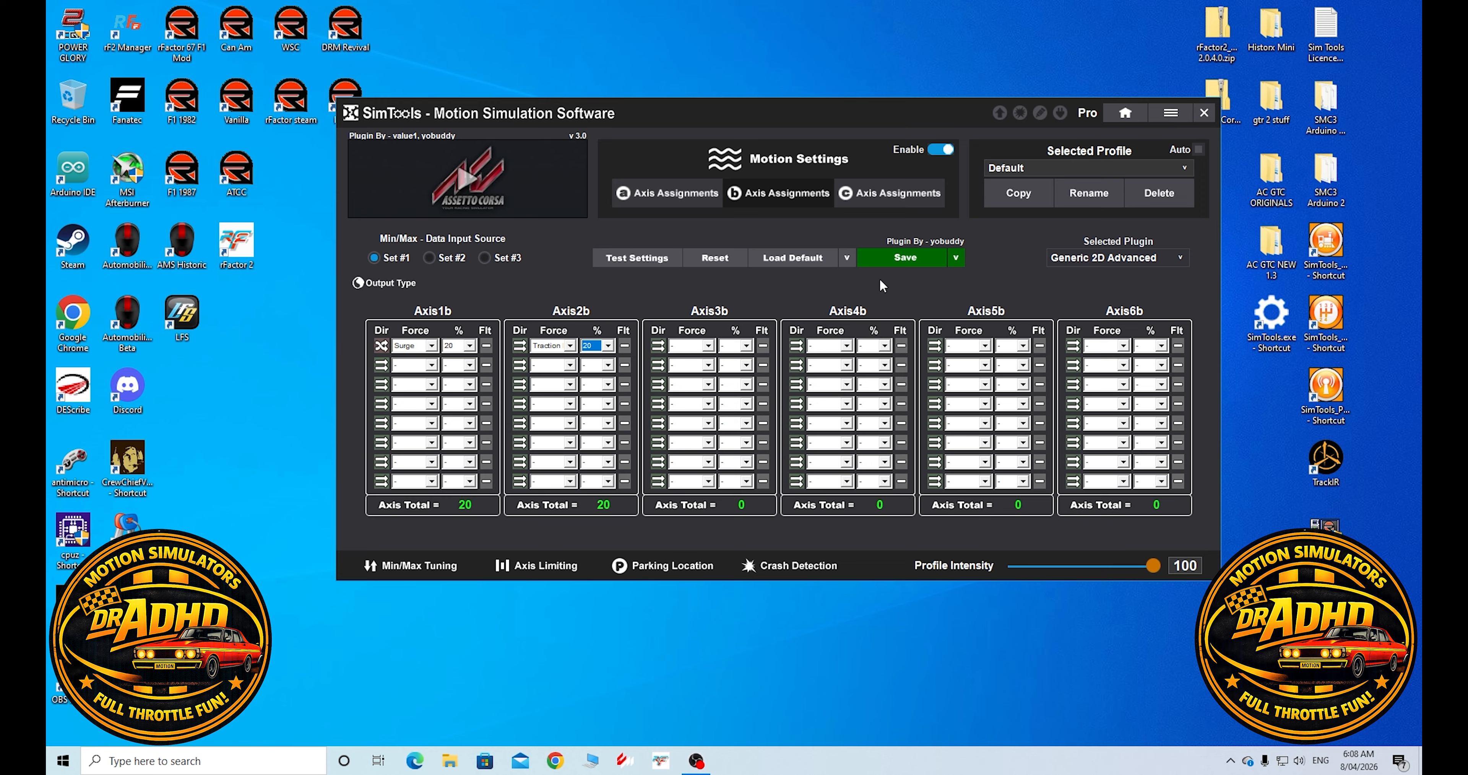
click(905, 259)
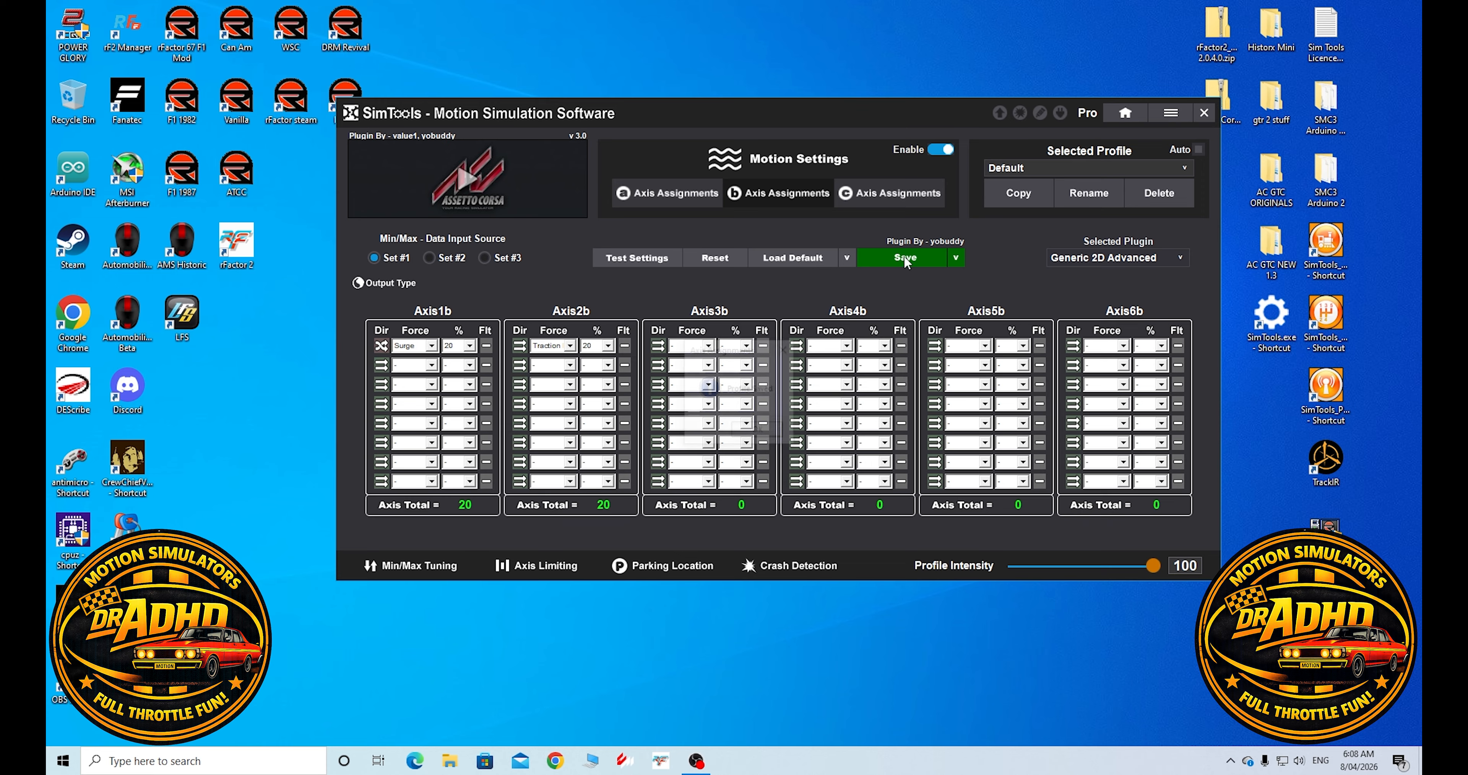
click(764, 428)
- Test the simulator's response to Surge and Traction Loss with the b axis assignments, then stop the test
click(641, 260)
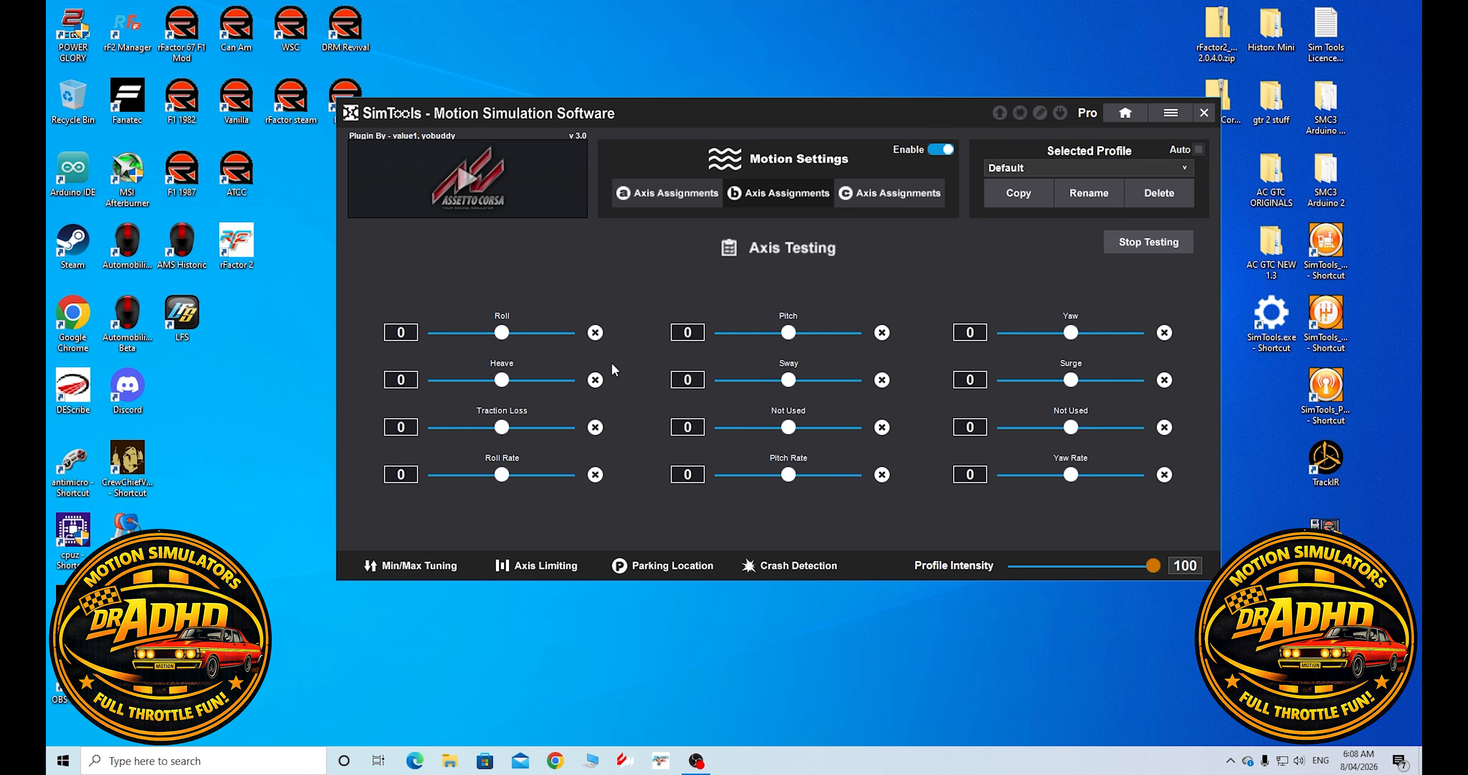
drag(1073, 383, 1141, 386)
drag(502, 427, 428, 429)
click(595, 427)
click(1153, 243)
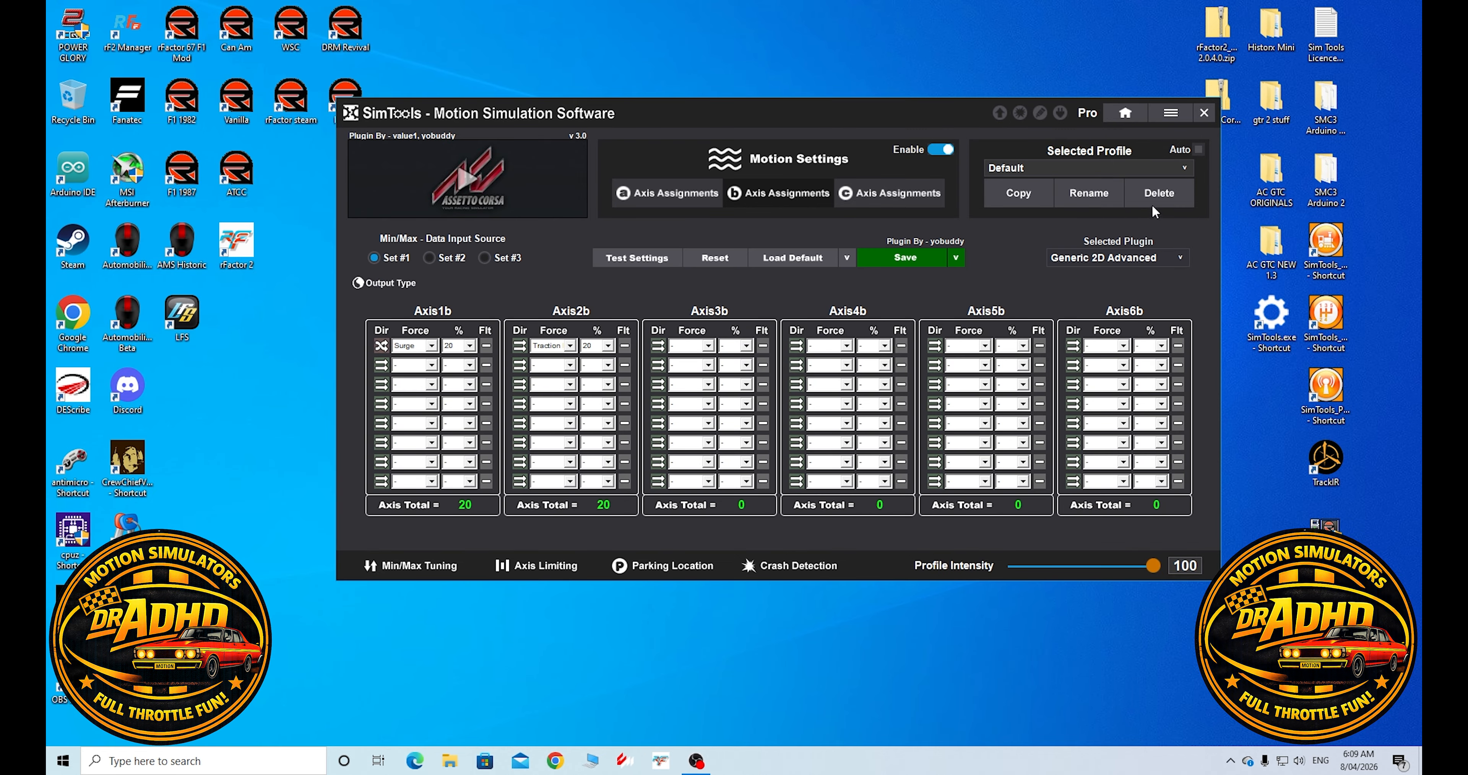
- Open the filter settings for Surge on Axis1b
drag(883, 112, 851, 183)
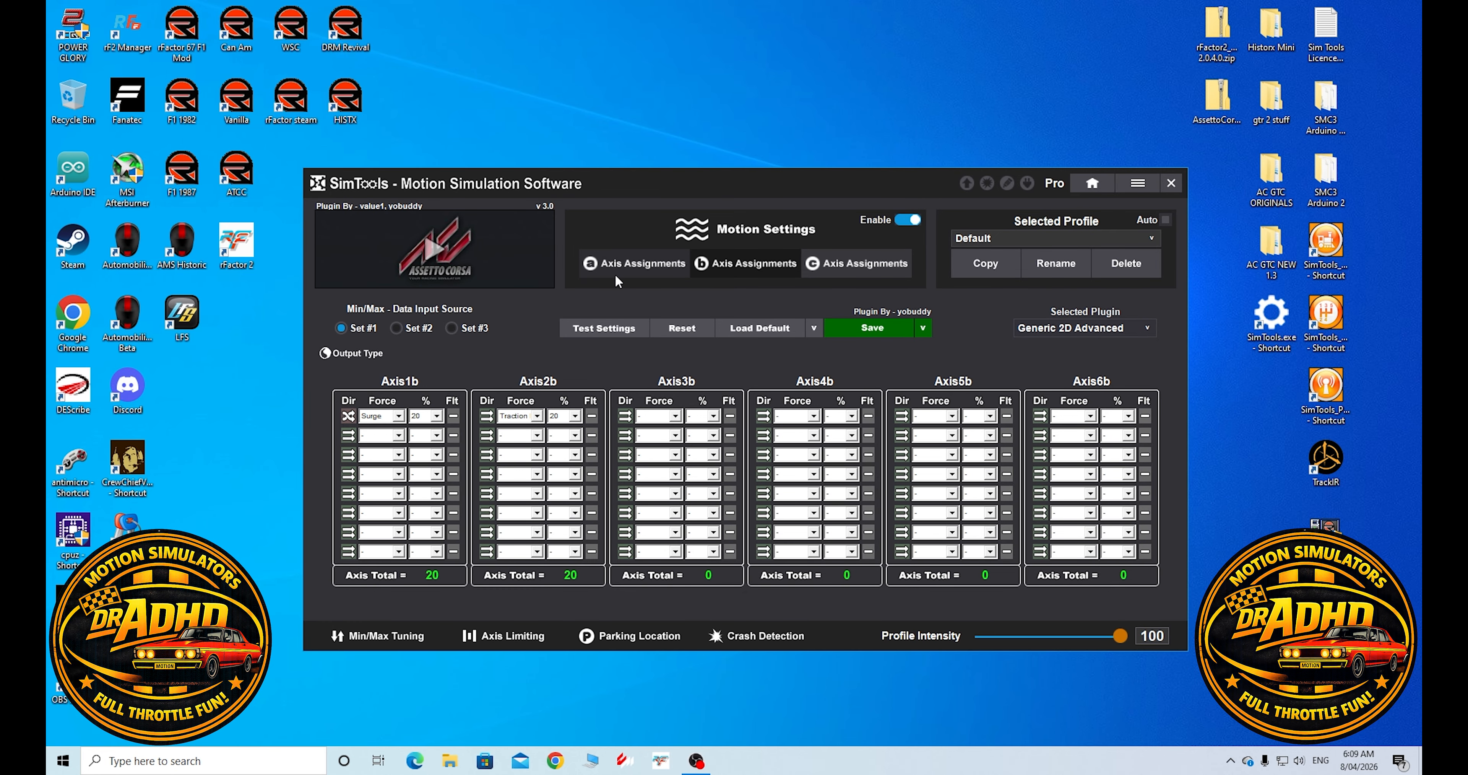
click(453, 416)
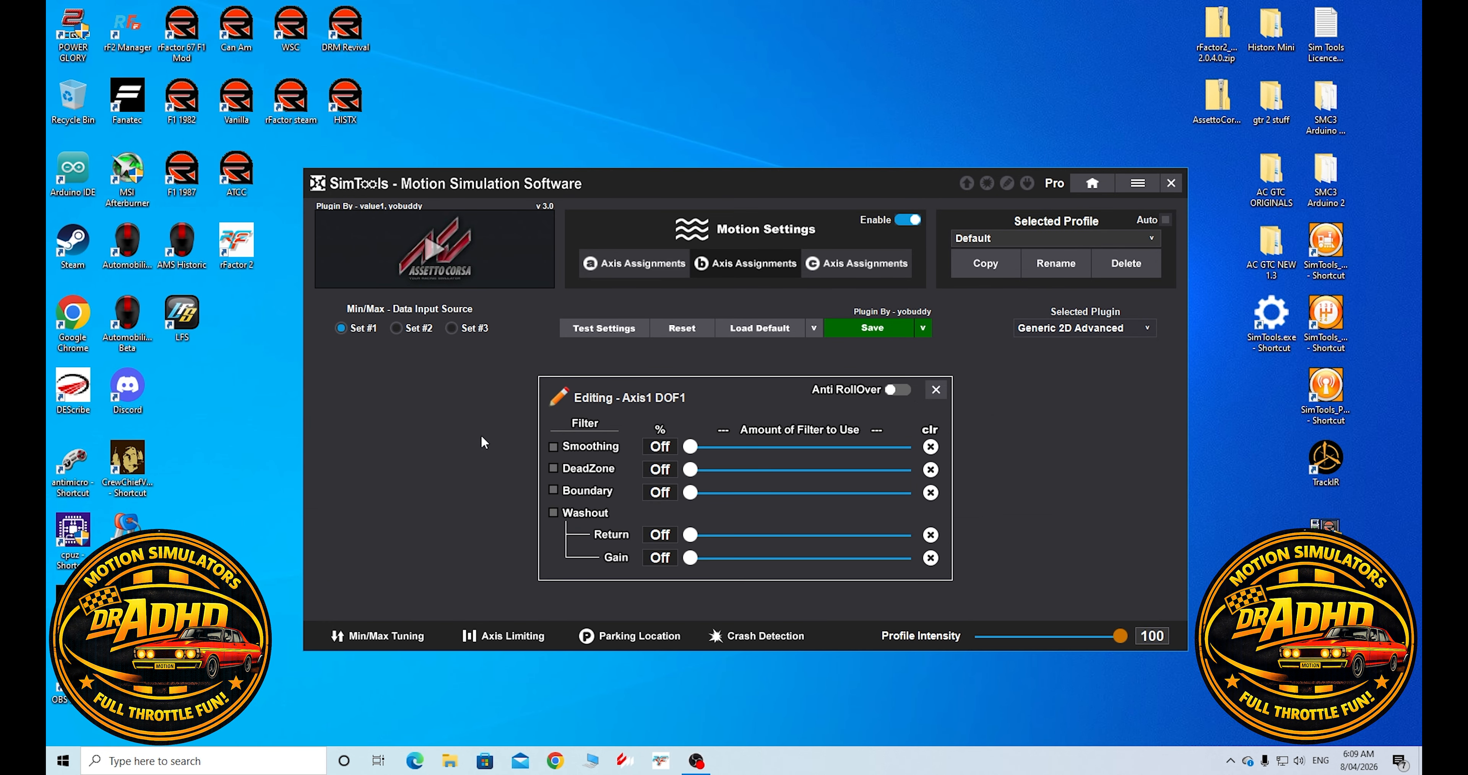